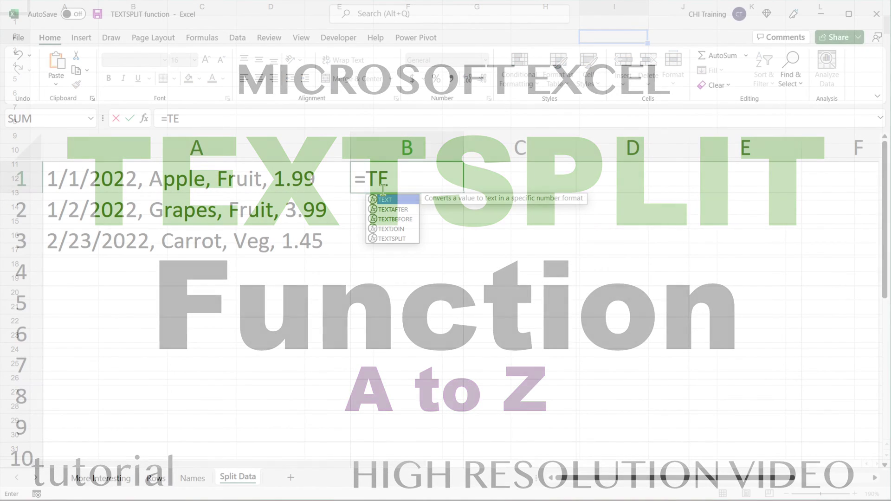
{"action": "type", "text": "X"}
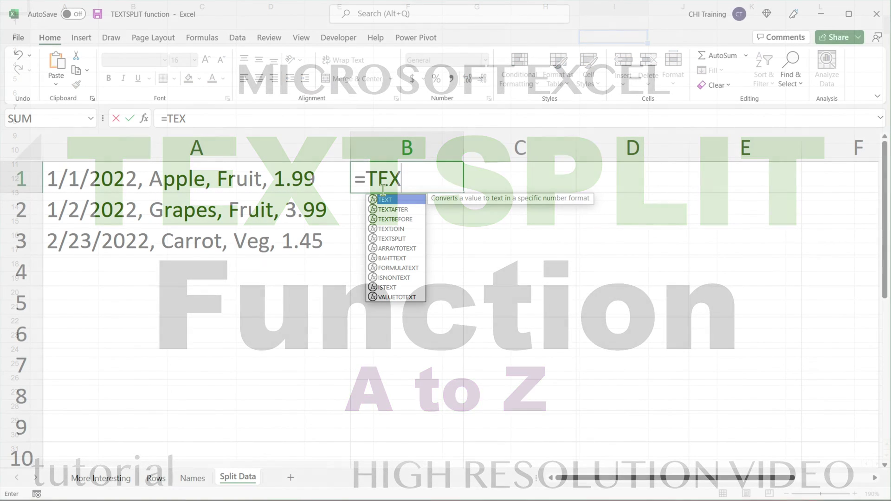
{"action": "type", "text": "TSPL"}
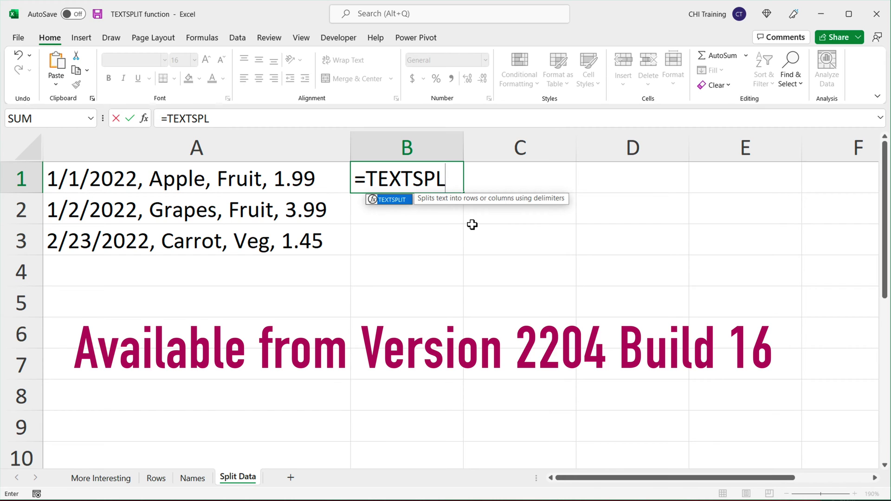
{"action": "key", "text": "Tab"}
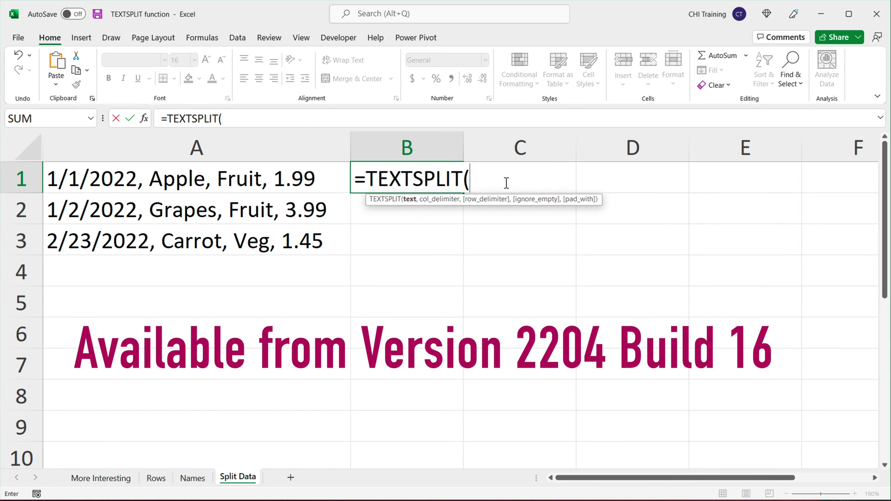
{"action": "key", "text": "Escape"}
- Enter the formula =TEXTSPLIT(A1,",") in B1 to split the text of A1 at each comma
{"action": "type", "text": "="}
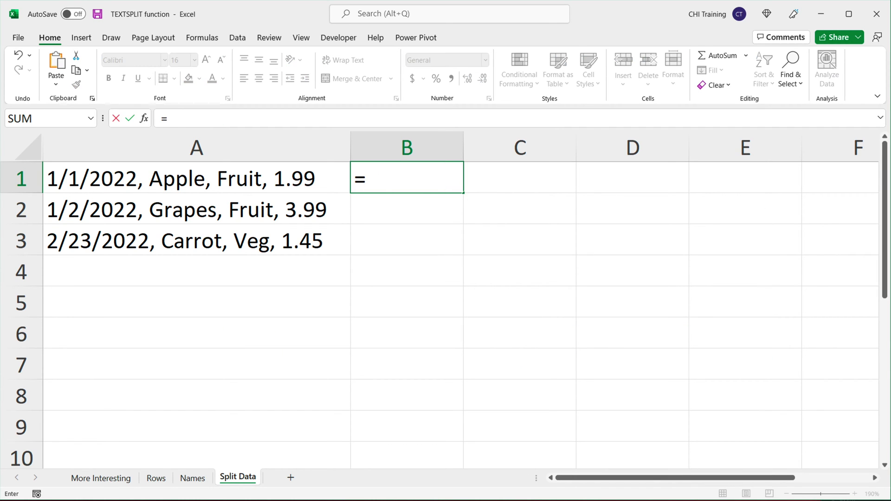
{"action": "type", "text": "TEX"}
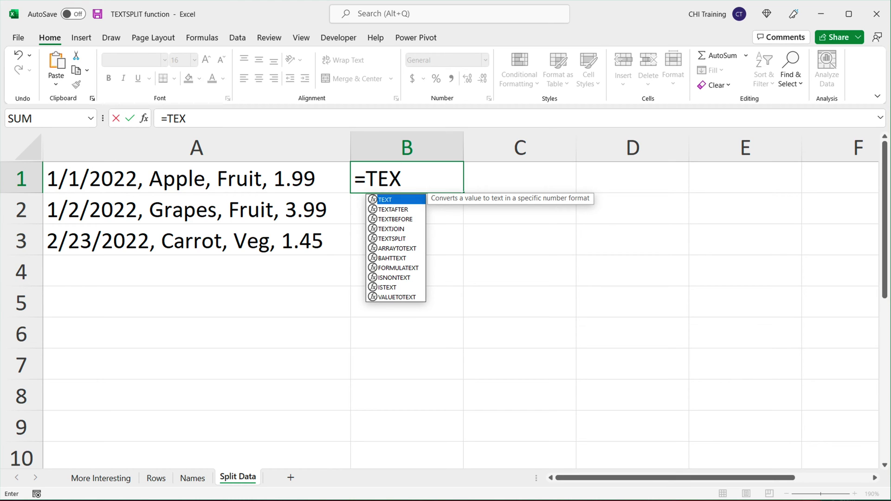
{"action": "type", "text": "TSPLIT("}
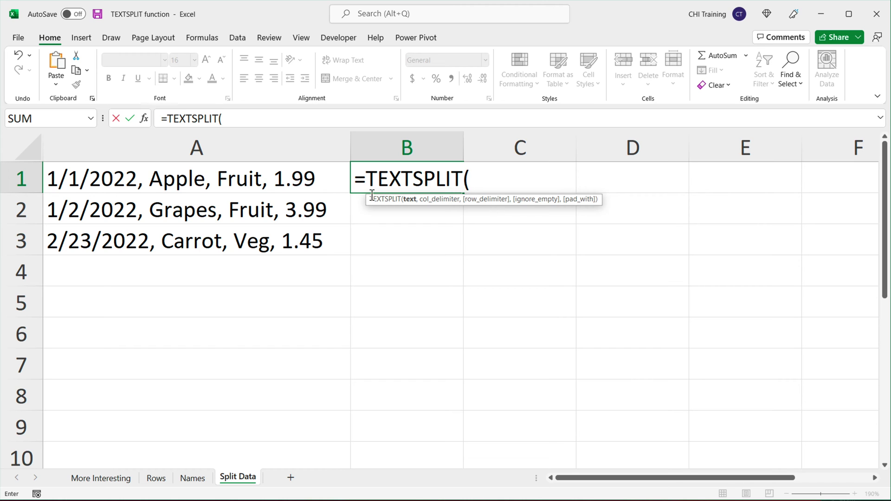
{"action": "left_click", "coordinate": [194, 186]}
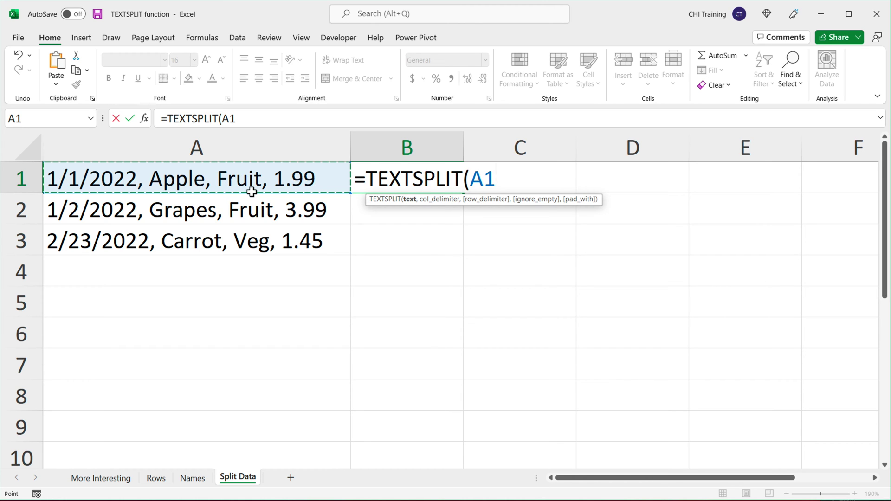
{"action": "type", "text": ","}
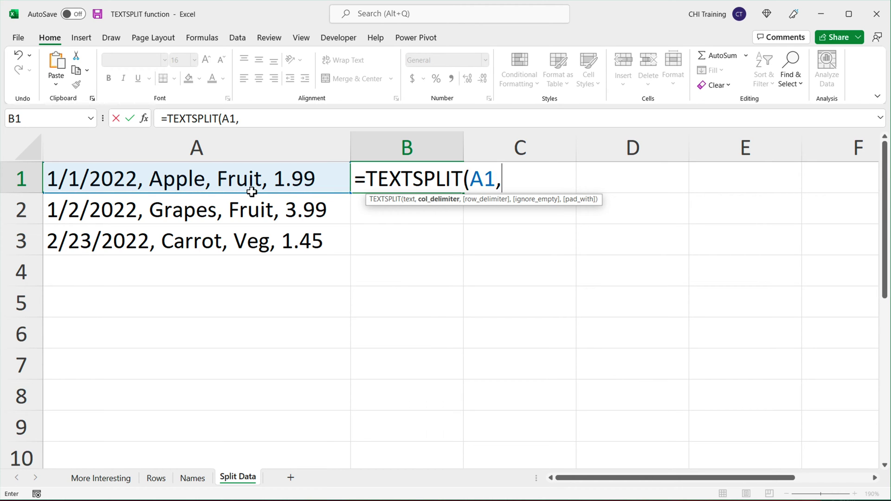
{"action": "type", "text": "\",\")"}
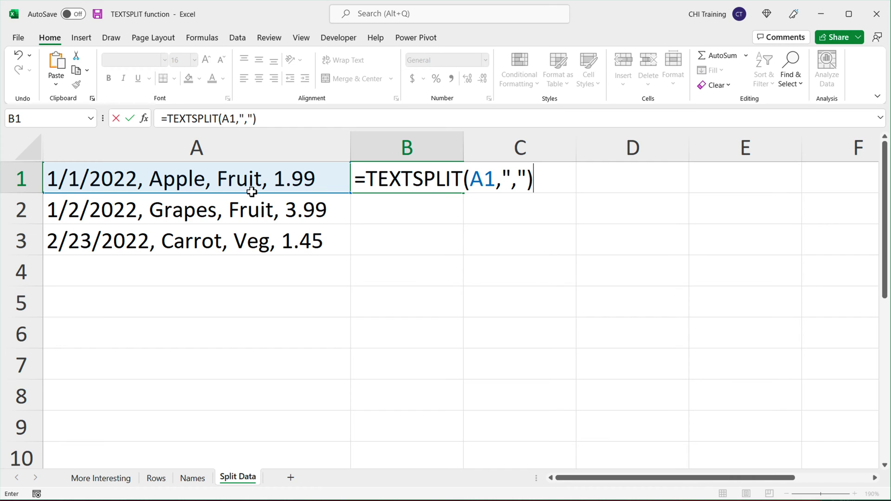
{"action": "key", "text": "Return"}
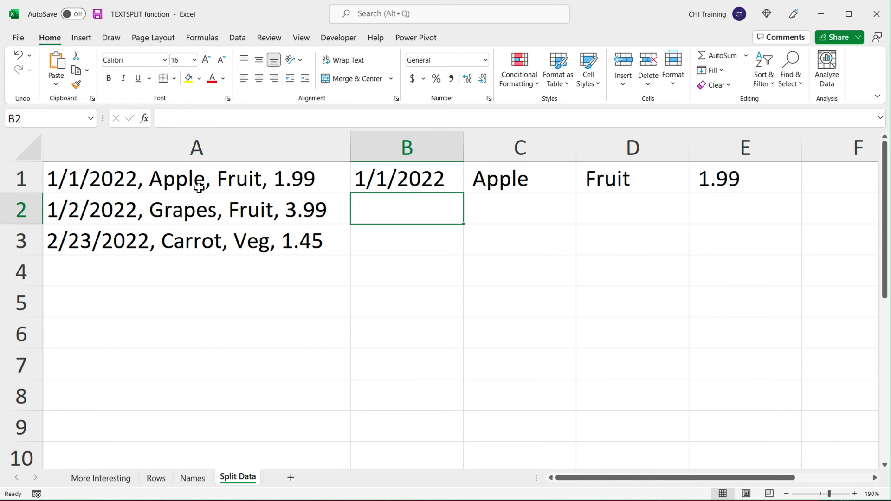
- Fill the TEXTSPLIT formula from B1 down to B3
{"action": "left_click_drag", "start_coordinate": [440, 177], "coordinate": [710, 183]}
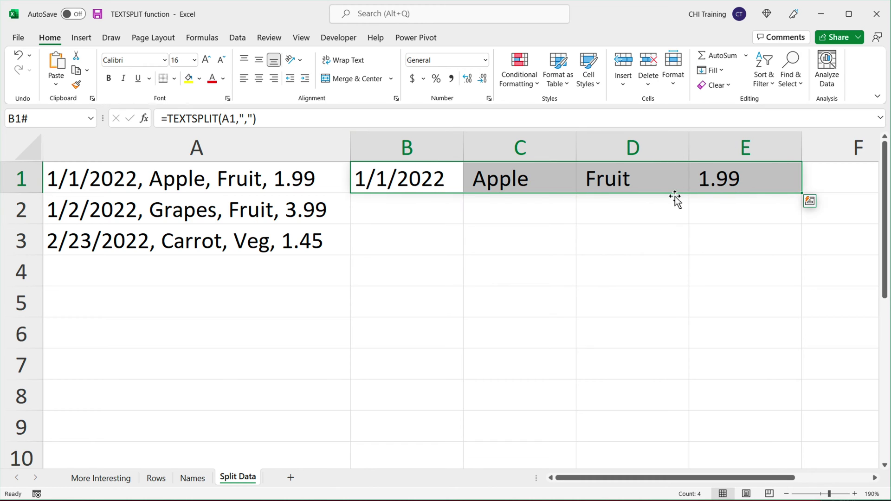
{"action": "left_click", "coordinate": [414, 182]}
{"action": "left_click_drag", "start_coordinate": [465, 195], "coordinate": [461, 255]}
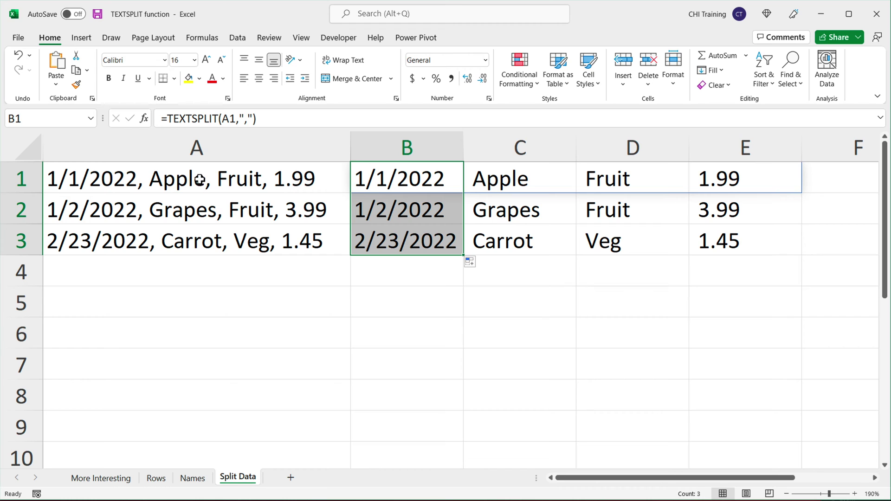
- Examine the characters between the first two commas in A1's text and leave the cell without editing it
{"action": "left_click", "coordinate": [140, 183]}
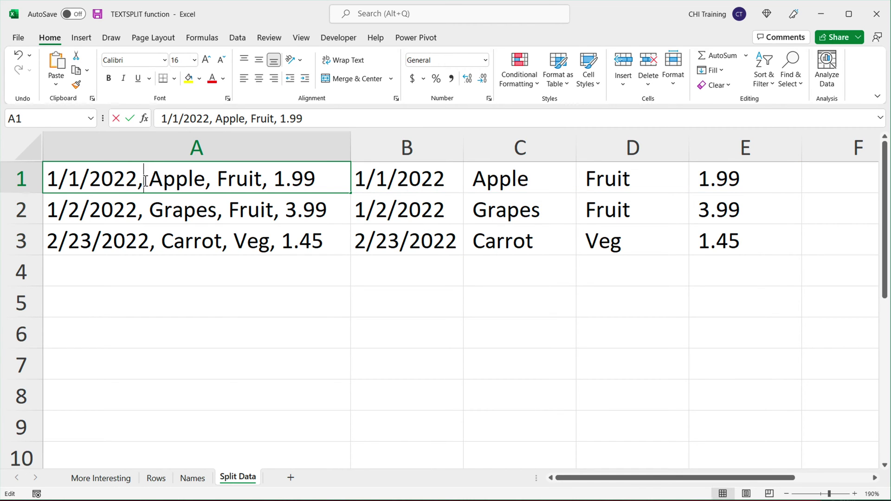
{"action": "double_click", "coordinate": [138, 181]}
{"action": "left_click", "coordinate": [138, 181]}
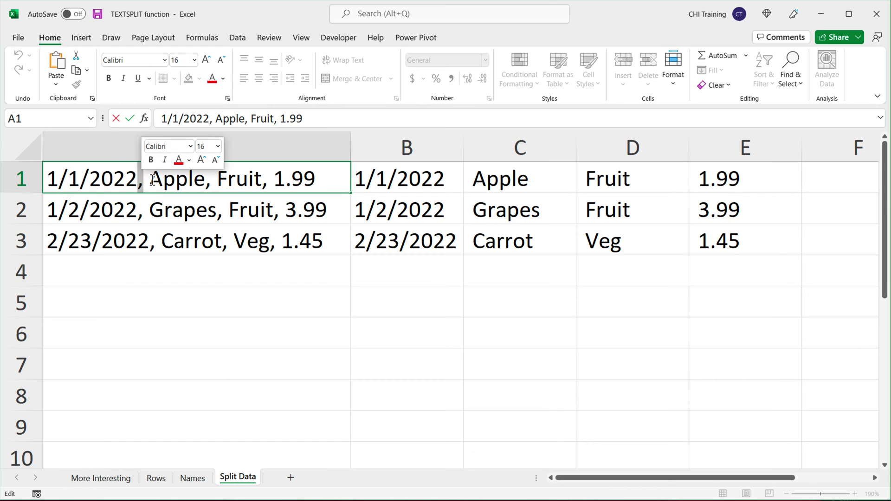
{"action": "left_click", "coordinate": [150, 183]}
{"action": "left_click", "coordinate": [164, 181]}
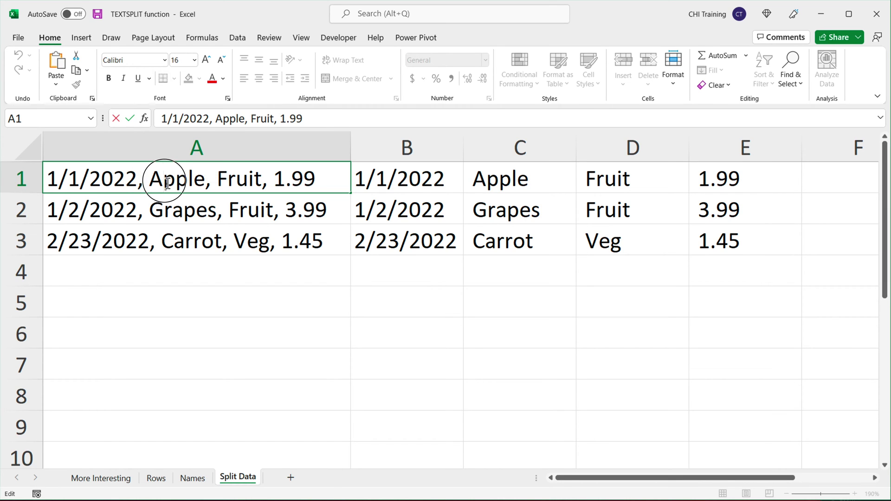
{"action": "left_click_drag", "start_coordinate": [142, 182], "coordinate": [207, 183]}
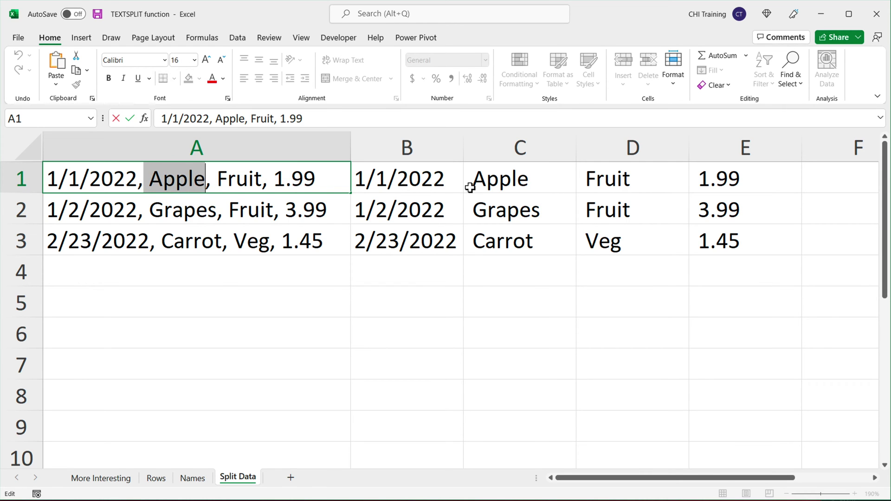
{"action": "key", "text": "Escape"}
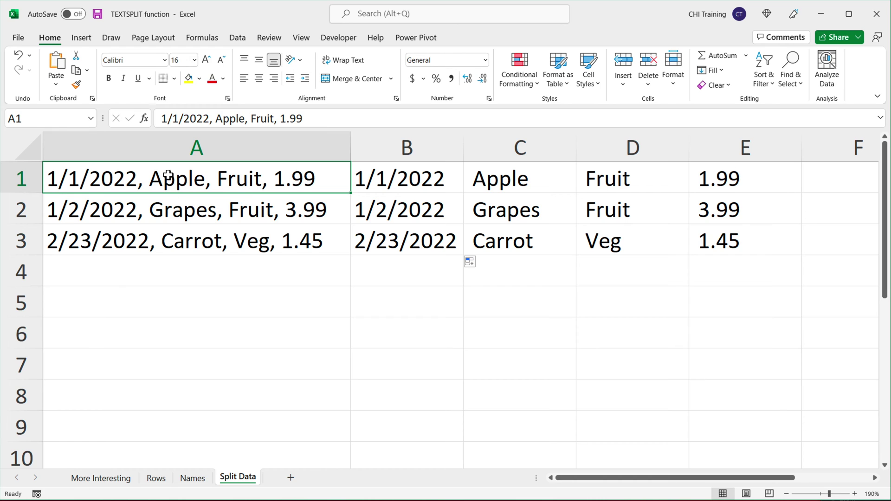
- Wrap the formula in B1 in TRIM so it reads =TRIM(TEXTSPLIT(A1,","))
{"action": "double_click", "coordinate": [375, 183]}
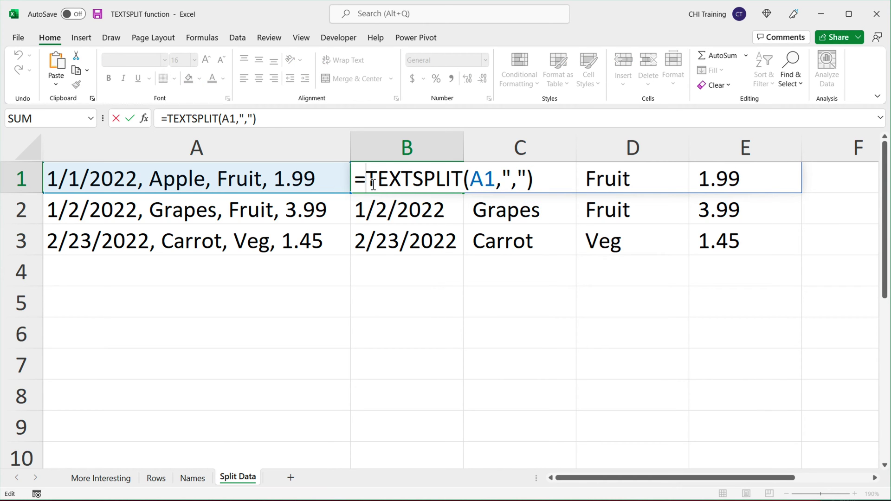
{"action": "type", "text": "TRIM"}
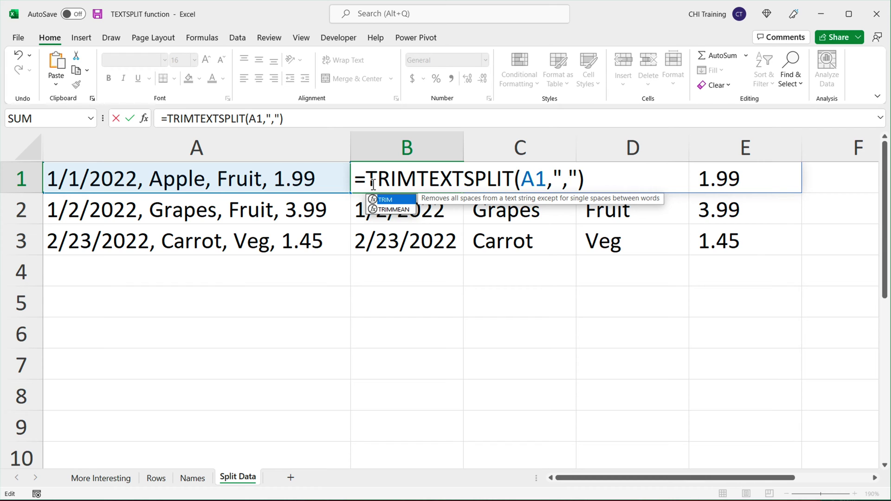
{"action": "type", "text": "("}
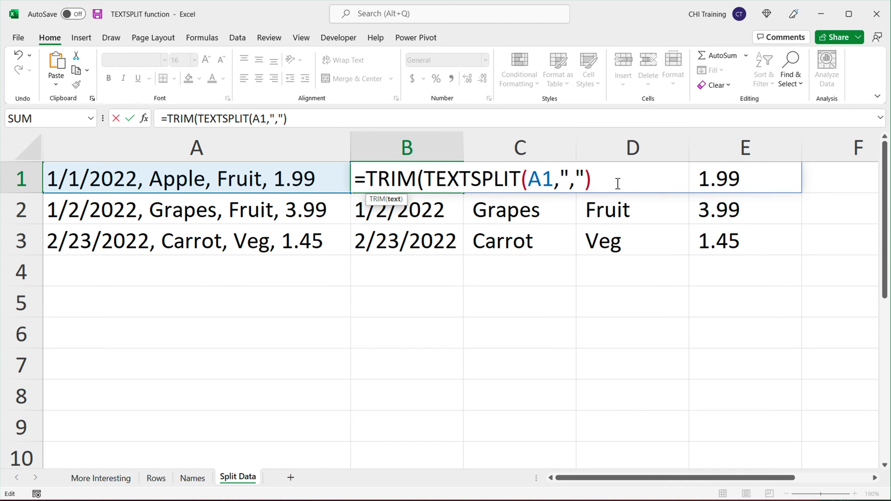
{"action": "type", "text": ")"}
{"action": "key", "text": "Return"}
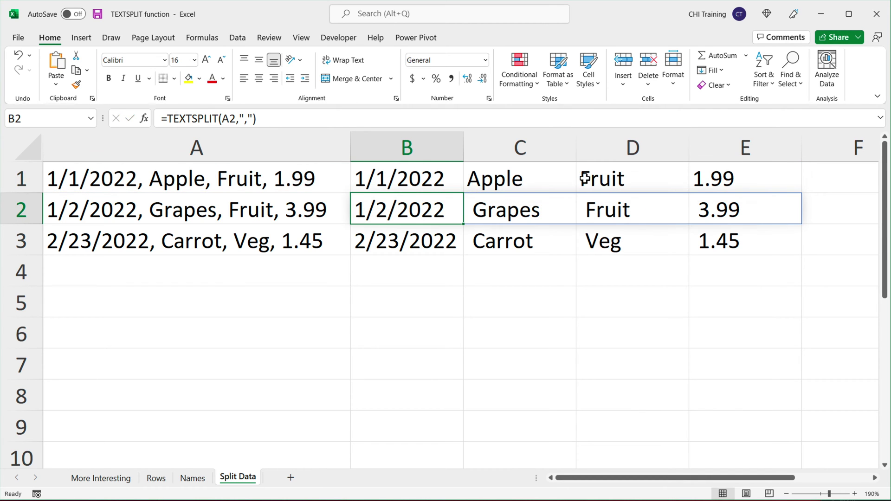
- Compare the trimmed and untrimmed text in column C and fill the TRIM formula from B1 down to B3
{"action": "left_click", "coordinate": [436, 179]}
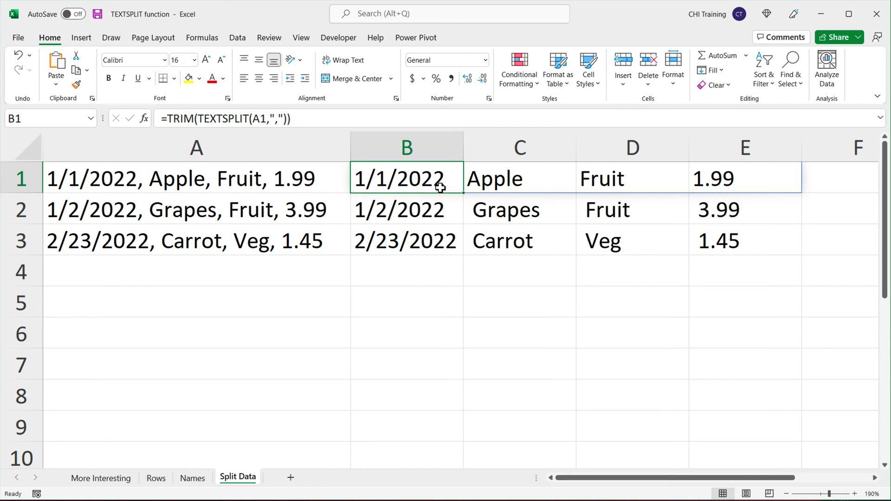
{"action": "left_click", "coordinate": [484, 181]}
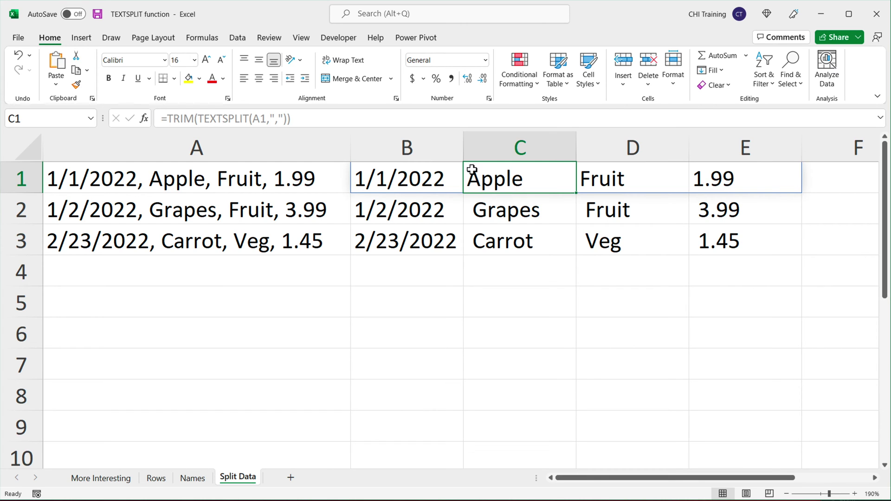
{"action": "left_click", "coordinate": [472, 206]}
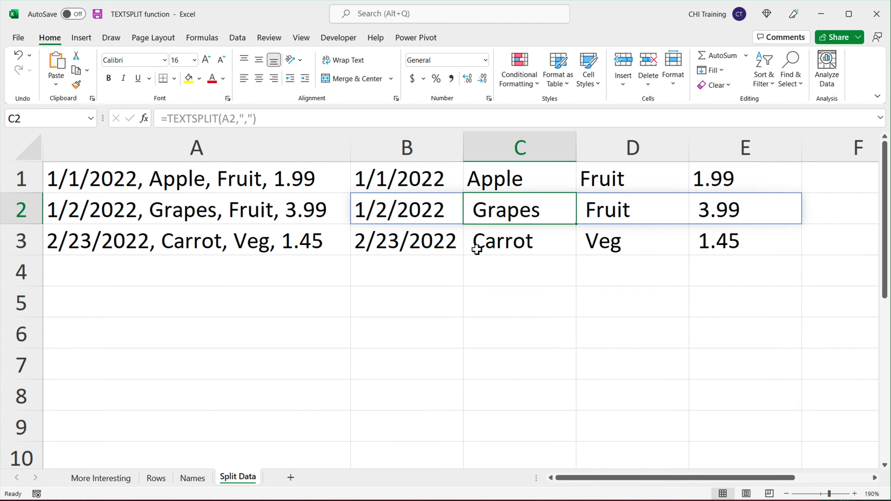
{"action": "left_click", "coordinate": [477, 242]}
{"action": "left_click", "coordinate": [443, 182]}
{"action": "left_click_drag", "start_coordinate": [464, 194], "coordinate": [455, 255]}
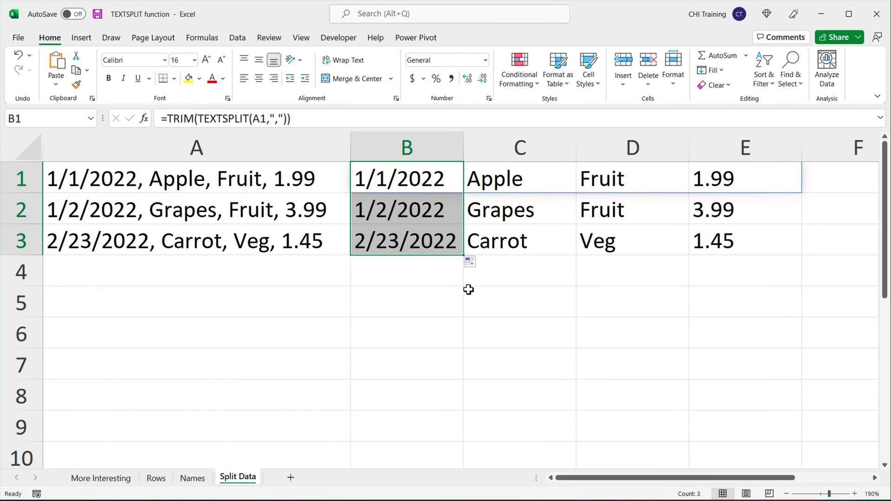
- Review the source text in A1 and the split values in B1:E1, including the amount in E1
{"action": "left_click", "coordinate": [395, 187]}
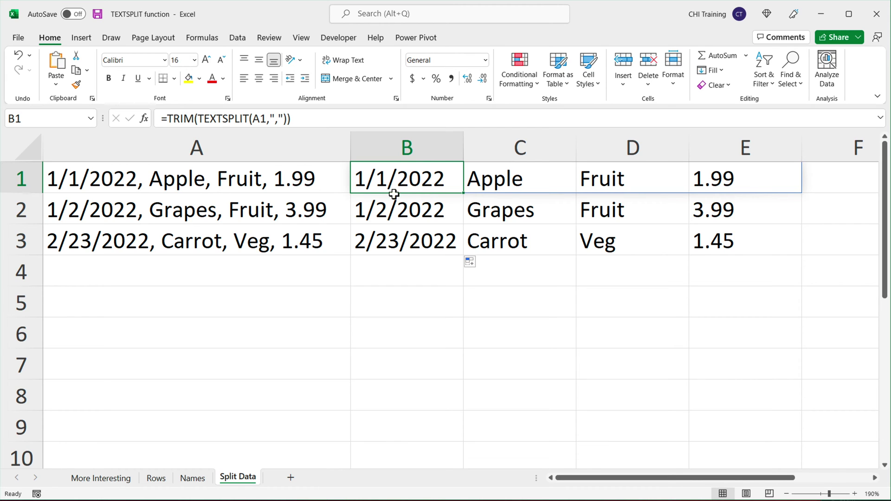
{"action": "left_click", "coordinate": [265, 181]}
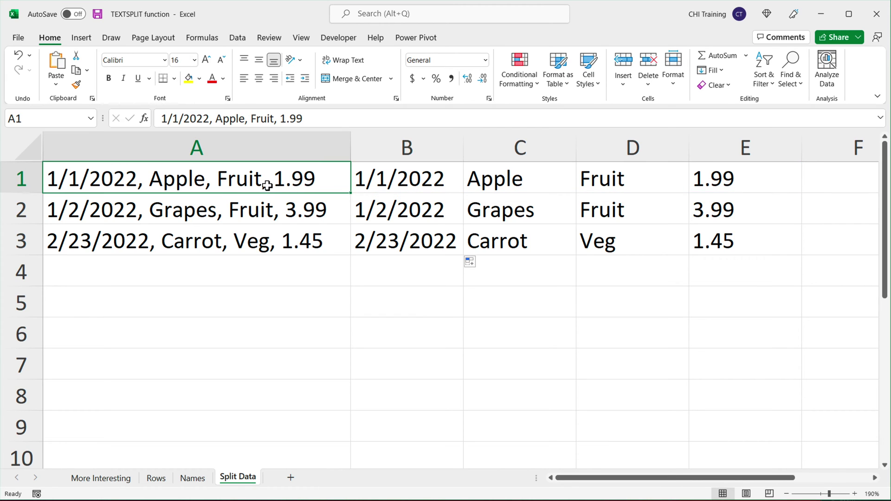
{"action": "left_click_drag", "start_coordinate": [404, 188], "coordinate": [712, 183]}
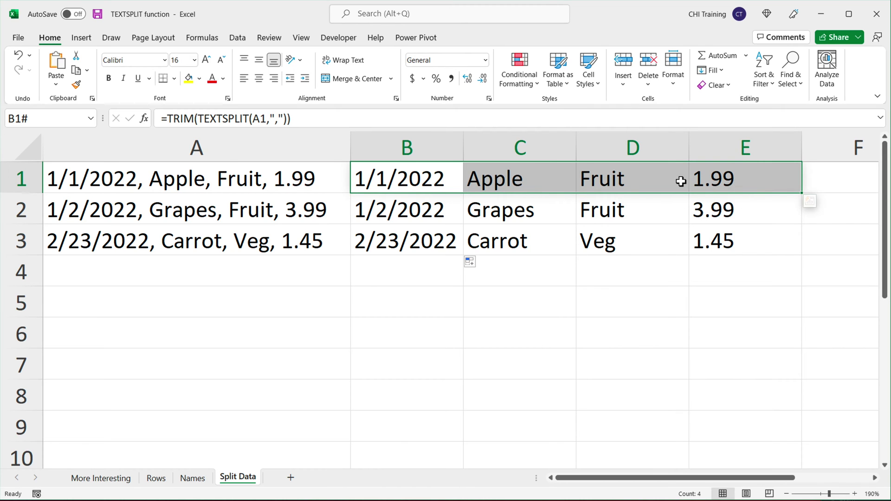
{"action": "left_click", "coordinate": [714, 179]}
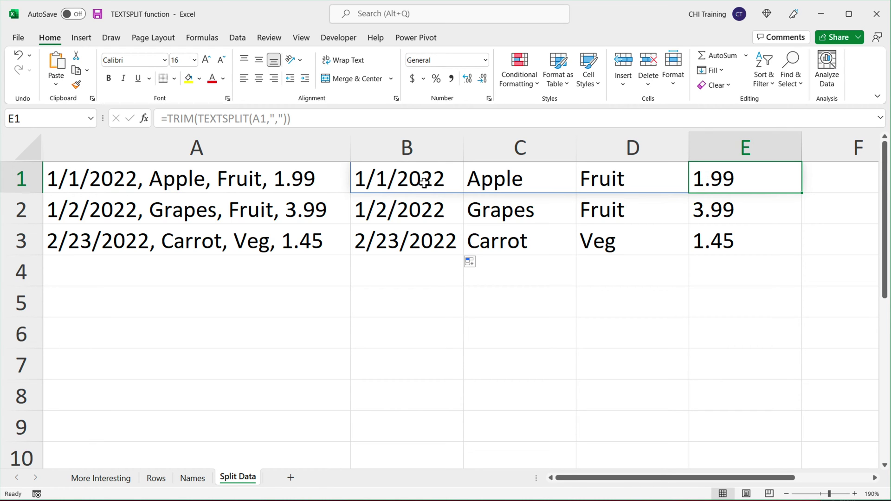
{"action": "left_click_drag", "start_coordinate": [424, 183], "coordinate": [727, 177]}
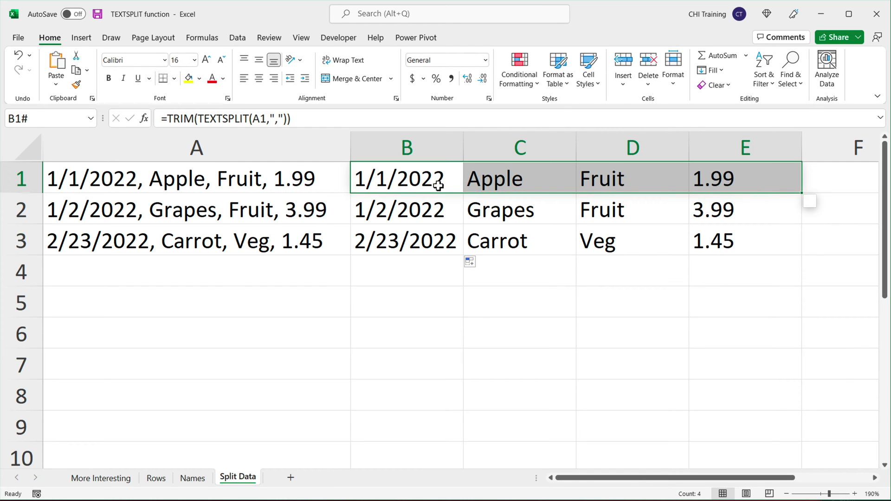
{"action": "left_click", "coordinate": [399, 183]}
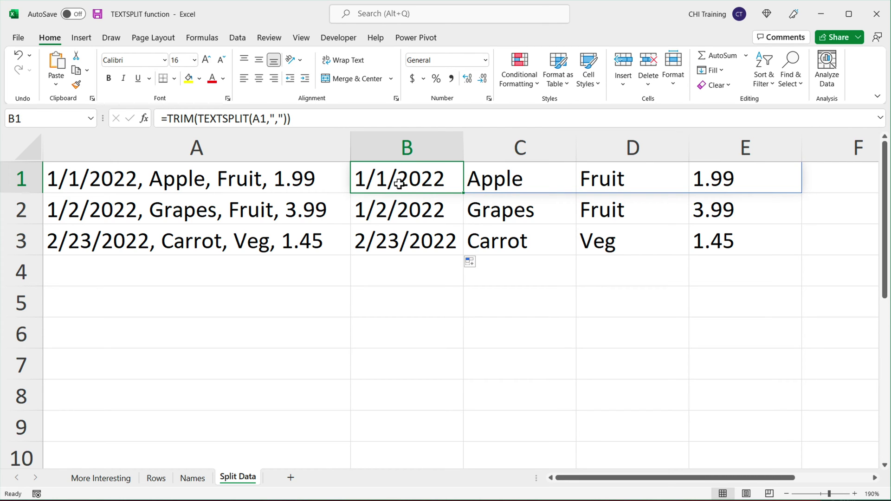
- Wrap the formula in B1 in LET, assigning TRIM(TEXTSPLIT(A1,",")) to the name separatedarray
{"action": "double_click", "coordinate": [399, 183]}
{"action": "left_click", "coordinate": [369, 178]}
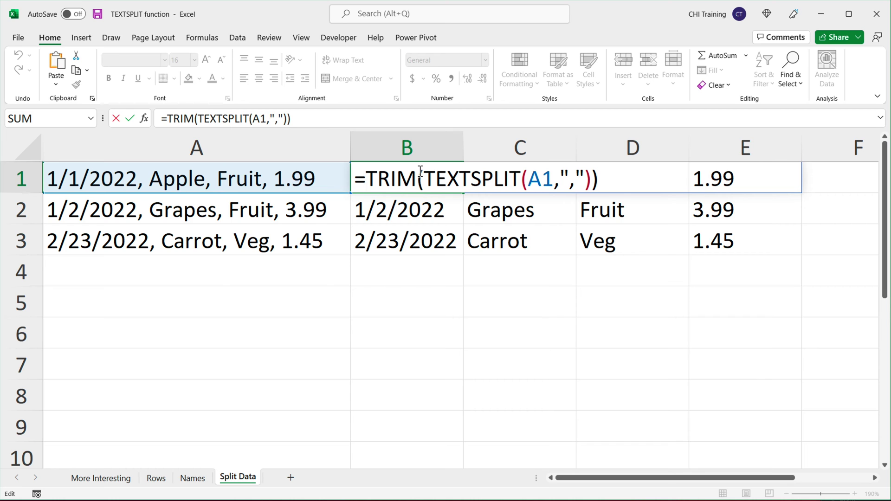
{"action": "type", "text": "LET("}
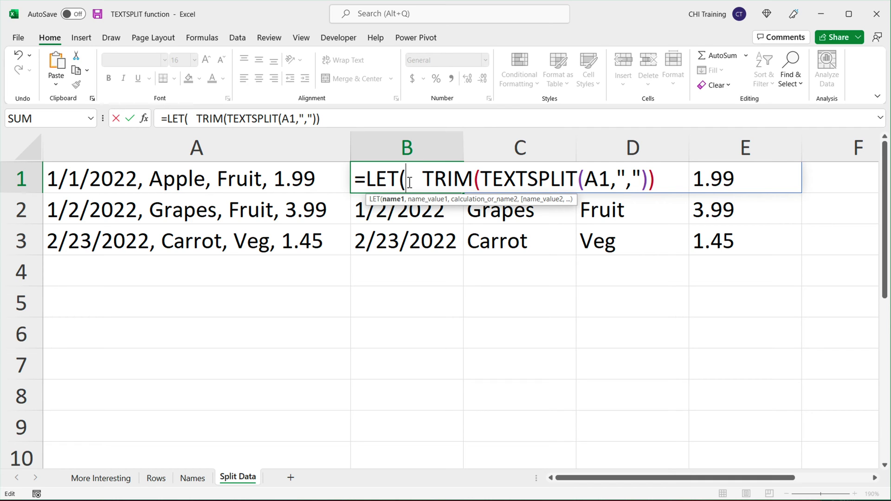
{"action": "type", "text": "   separate"}
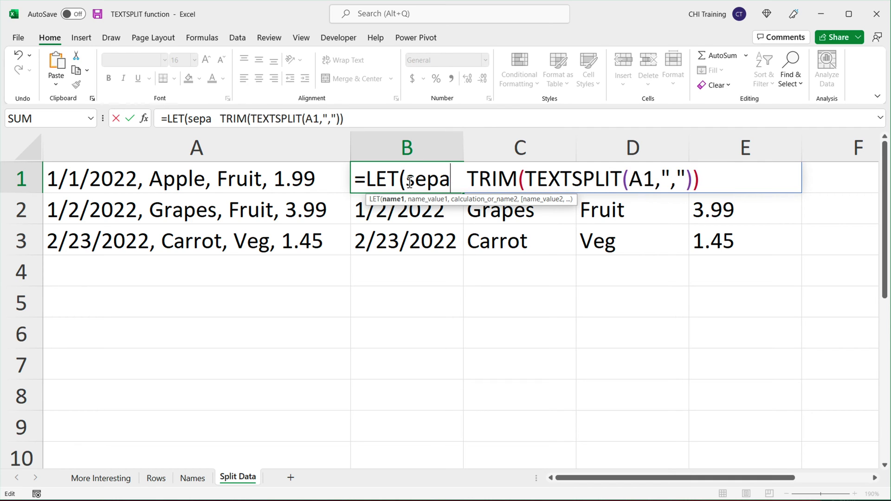
{"action": "type", "text": "darray,"}
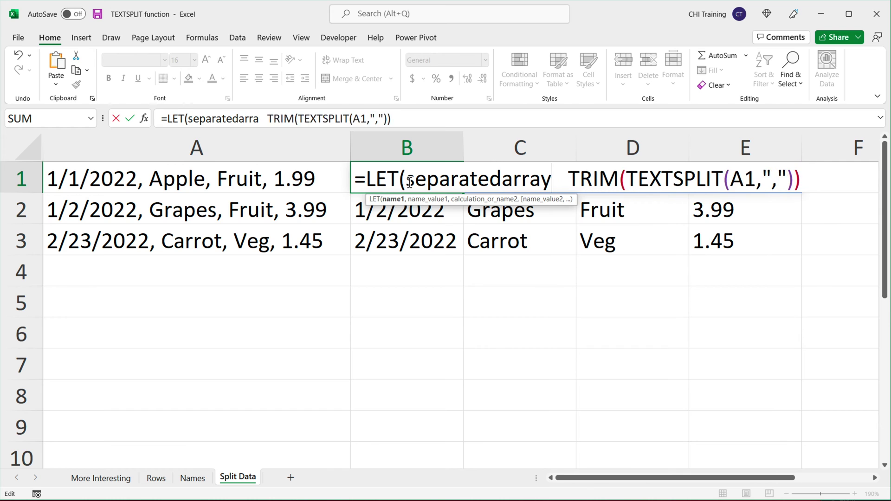
{"action": "key", "text": "Delete"}
{"action": "key", "text": "Delete"}
{"action": "key", "text": "Delete"}
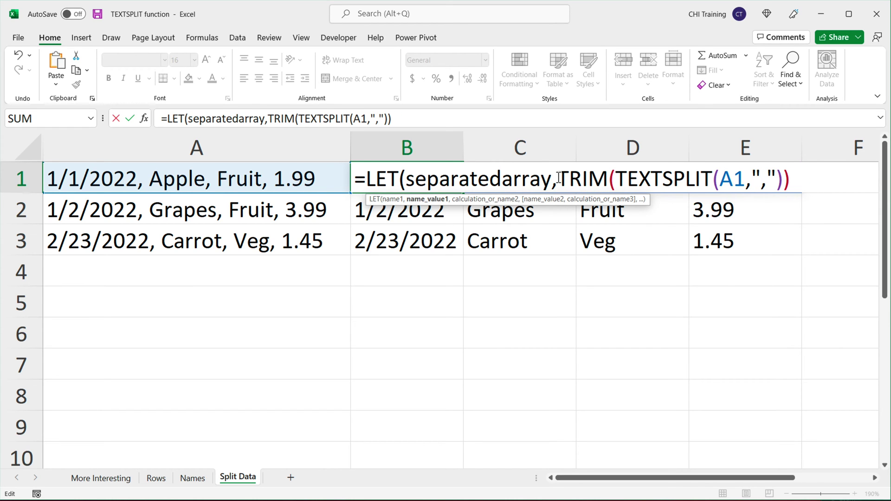
{"action": "left_click_drag", "start_coordinate": [560, 178], "coordinate": [808, 185]}
{"action": "left_click", "coordinate": [798, 181]}
{"action": "type", "text": ","}
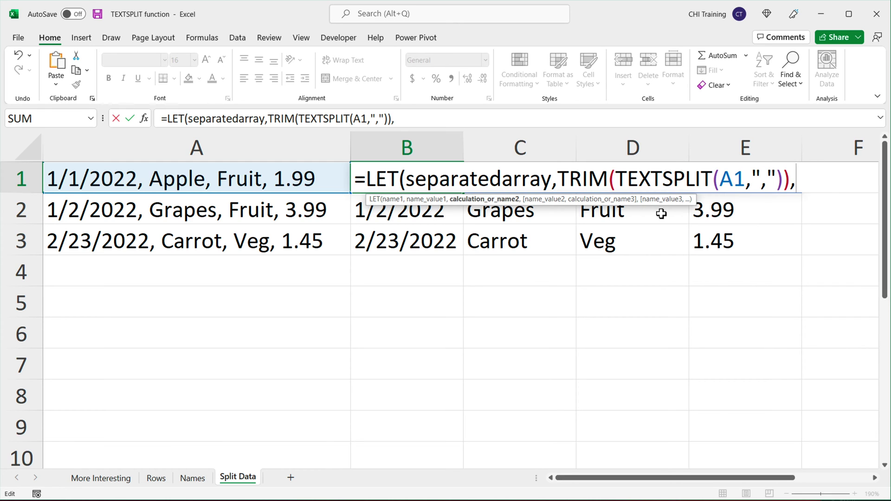
- Complete the LET formula in B1 with the calculation separatedarray+0 and enter it
{"action": "double_click", "coordinate": [529, 181]}
{"action": "left_click", "coordinate": [801, 184]}
{"action": "type", "text": "sp"}
{"action": "key", "text": "BackSpace"}
{"action": "type", "text": "e"}
{"action": "key", "text": "Down"}
{"action": "key", "text": "Down"}
{"action": "key", "text": "Down"}
{"action": "key", "text": "Down"}
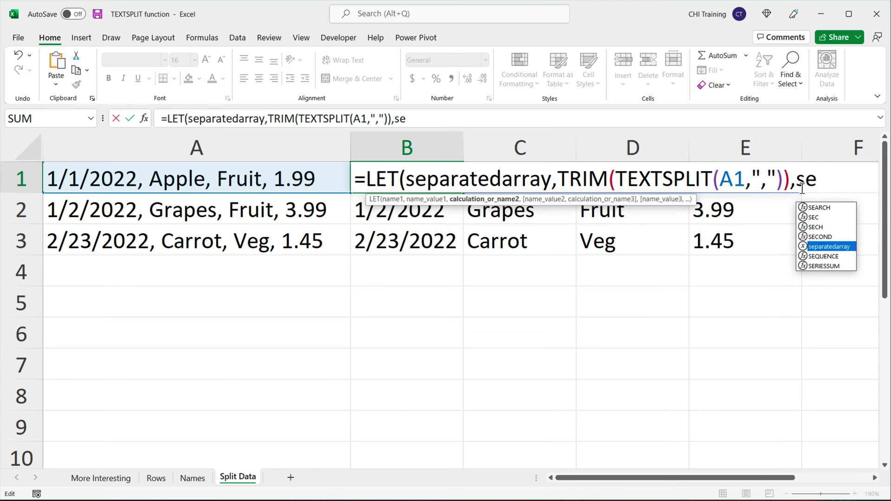
{"action": "key", "text": "Tab"}
{"action": "type", "text": "+"}
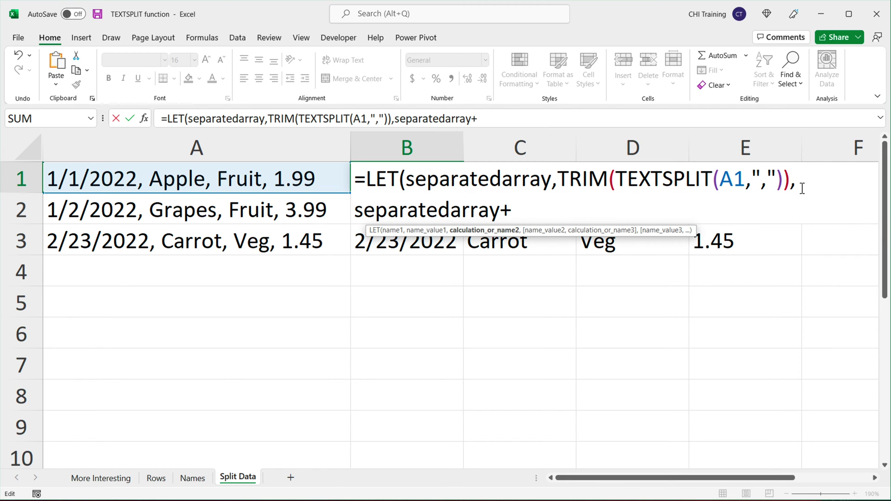
{"action": "type", "text": "0"}
{"action": "type", "text": ")"}
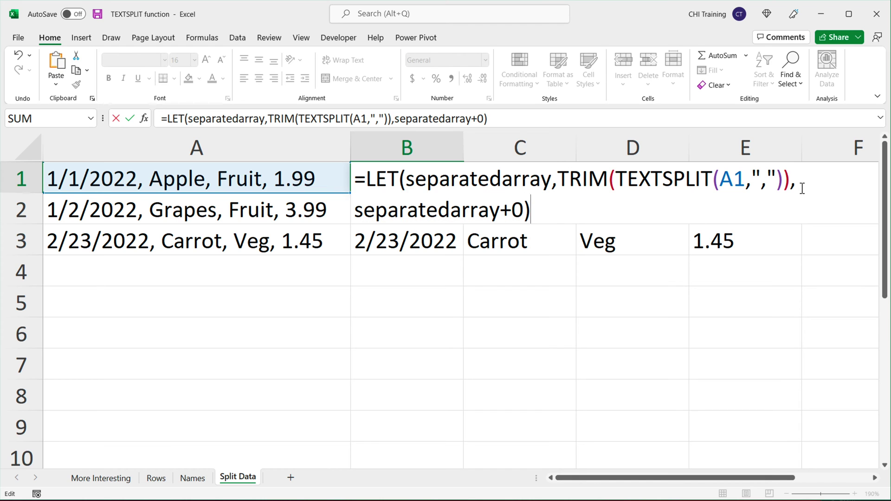
{"action": "key", "text": "Return"}
- Fill the LET formula from B1 down to B3 and review the values in columns B to E
{"action": "left_click", "coordinate": [458, 176]}
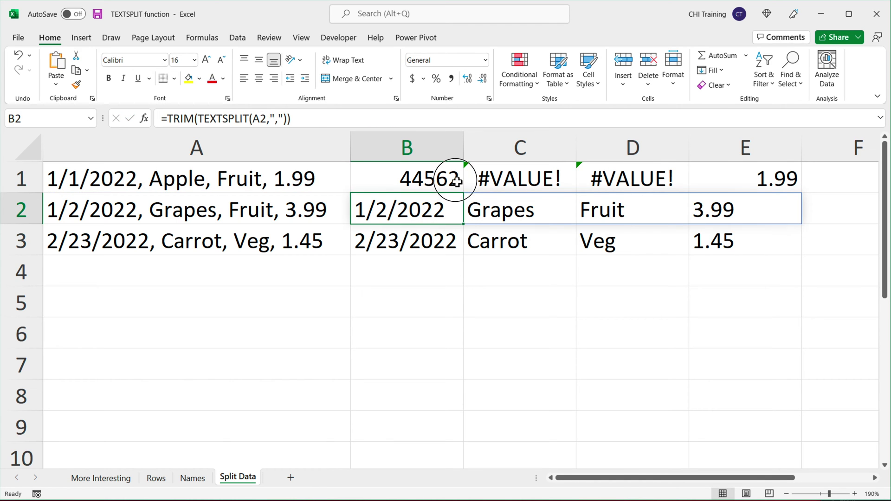
{"action": "left_click_drag", "start_coordinate": [464, 196], "coordinate": [464, 253]}
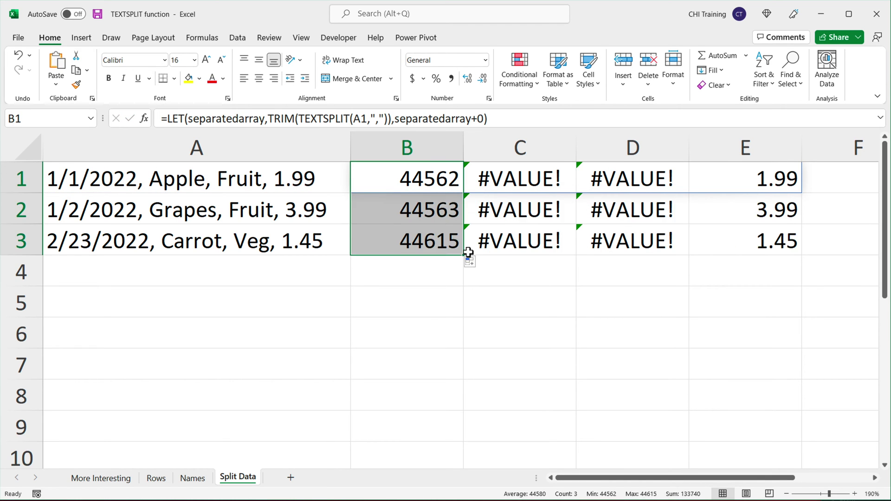
{"action": "left_click_drag", "start_coordinate": [758, 181], "coordinate": [764, 256]}
{"action": "left_click_drag", "start_coordinate": [427, 177], "coordinate": [425, 256]}
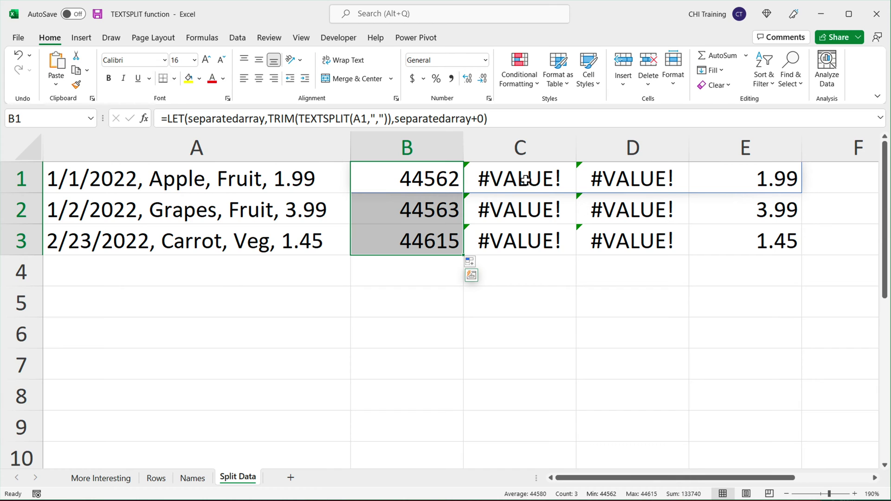
{"action": "left_click_drag", "start_coordinate": [521, 180], "coordinate": [626, 243]}
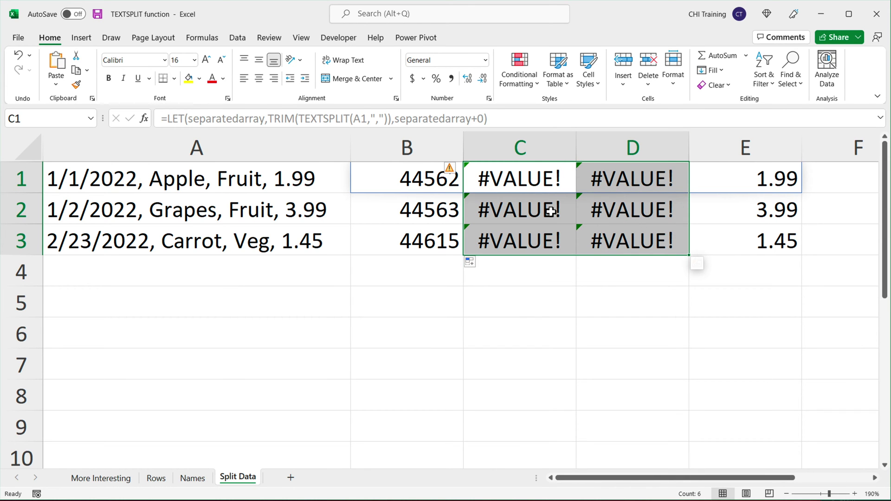
- Wrap the separatedarray+0 calculation in B1's LET formula in IFERROR as its value argument
{"action": "left_click", "coordinate": [388, 178]}
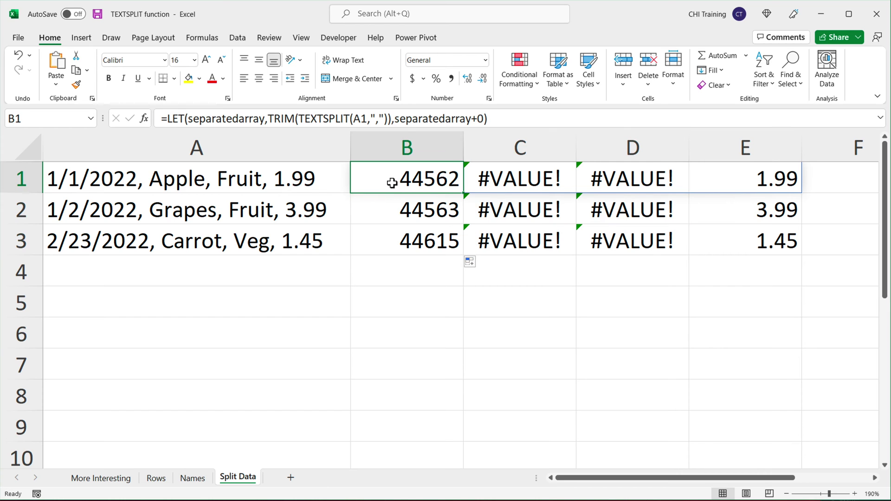
{"action": "double_click", "coordinate": [393, 182]}
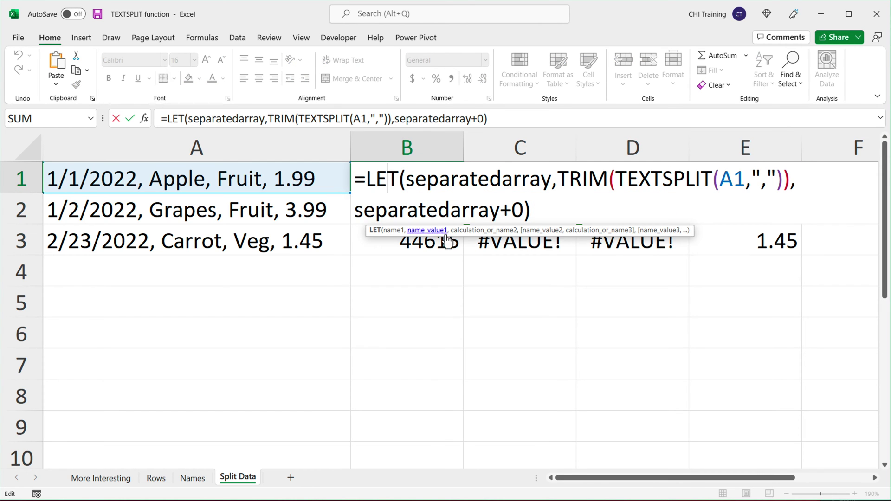
{"action": "left_click", "coordinate": [375, 214]}
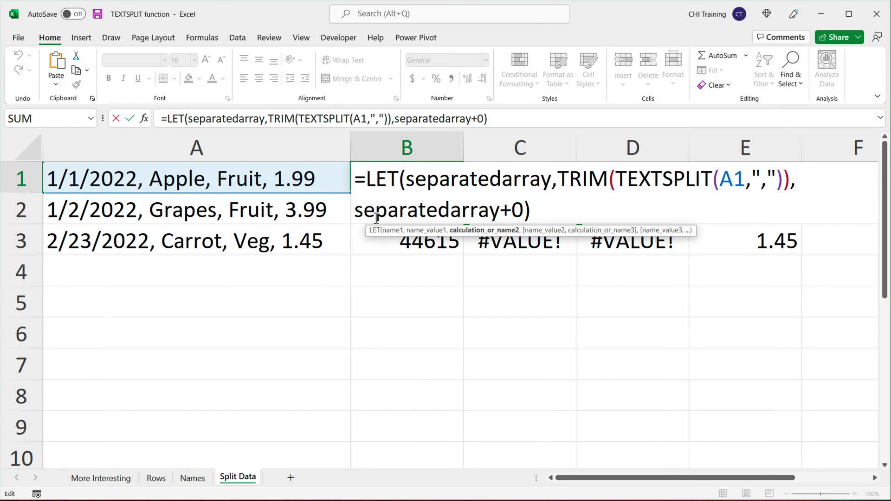
{"action": "left_click", "coordinate": [526, 209]}
{"action": "type", "text": "if"}
{"action": "key", "text": "Down"}
{"action": "key", "text": "Tab"}
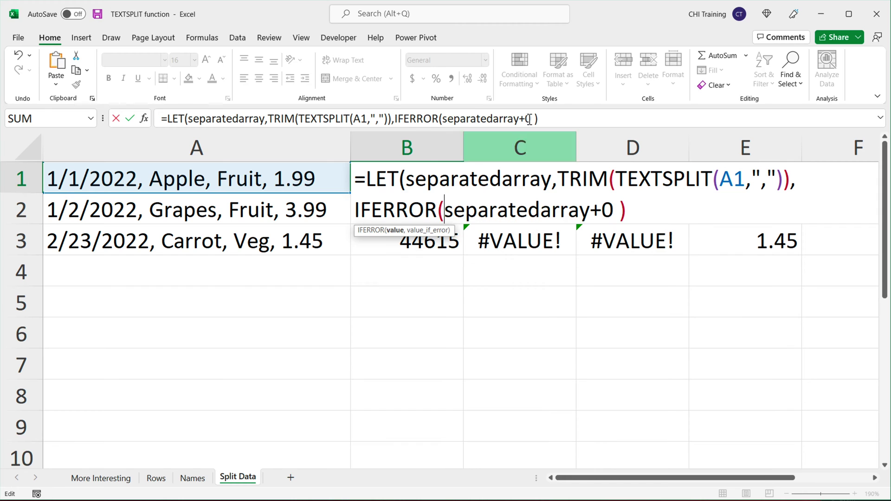
{"action": "left_click_drag", "start_coordinate": [451, 212], "coordinate": [617, 214]}
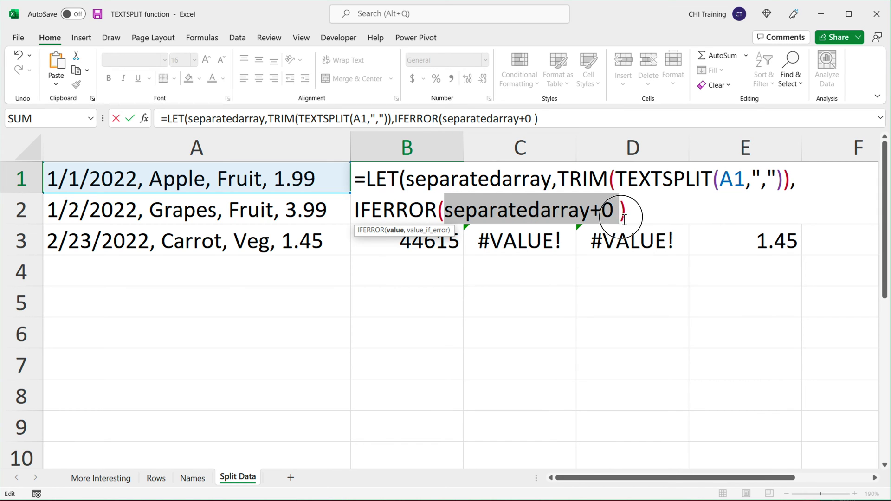
{"action": "left_click", "coordinate": [618, 215]}
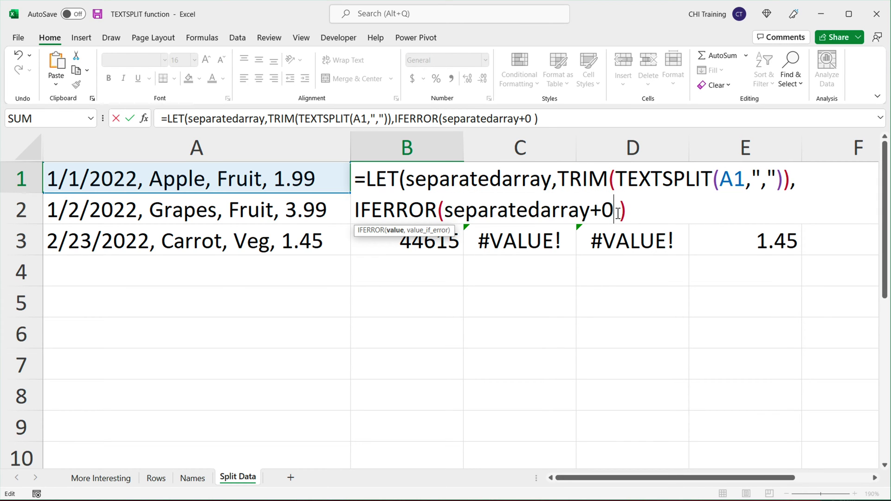
- Use separatedarray as IFERROR's value_if_error in B1, close the function and enter the formula
{"action": "type", "text": ",se"}
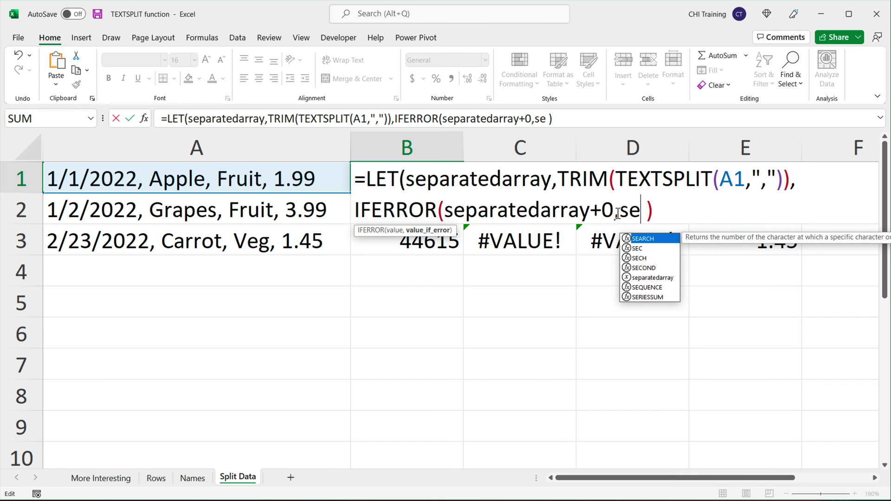
{"action": "key", "text": "Down"}
{"action": "key", "text": "Down"}
{"action": "key", "text": "Down"}
{"action": "key", "text": "Down"}
{"action": "key", "text": "Down"}
{"action": "key", "text": "Up"}
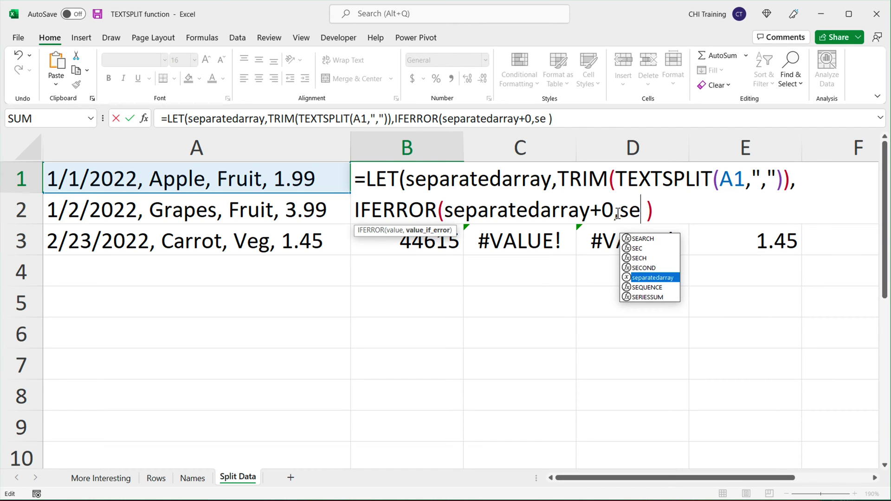
{"action": "key", "text": "Tab"}
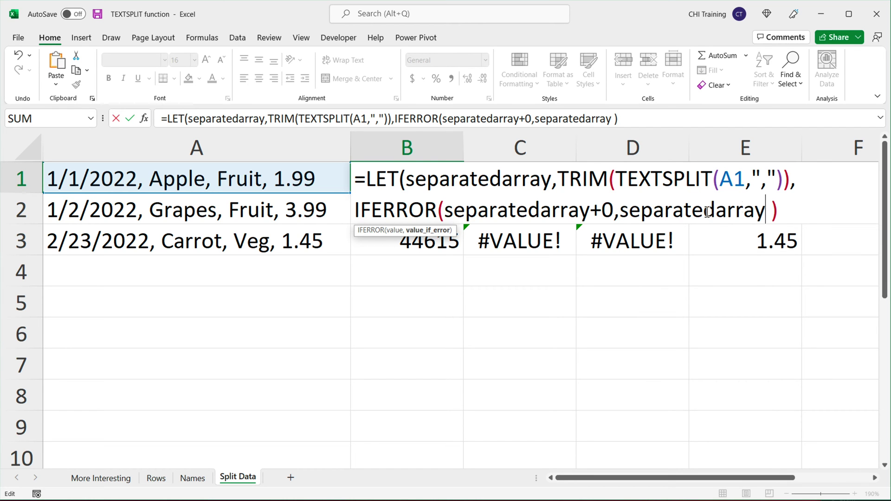
{"action": "type", "text": ")"}
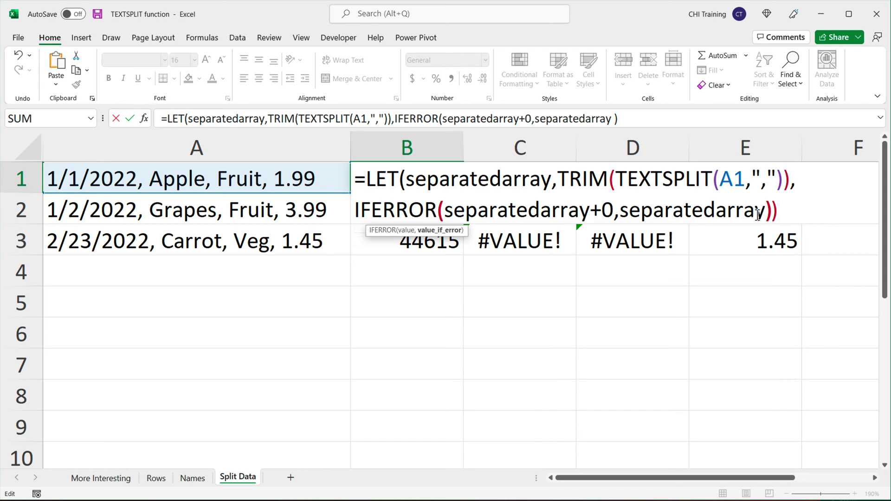
{"action": "left_click", "coordinate": [791, 213]}
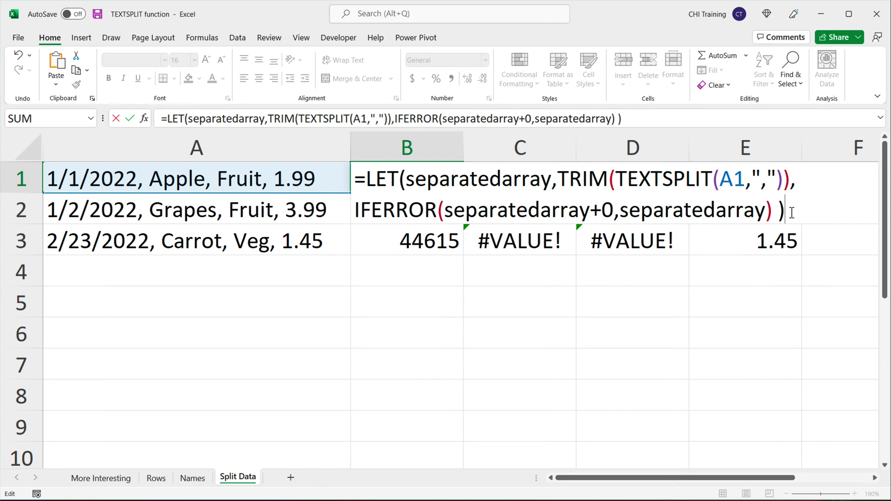
{"action": "key", "text": "Return"}
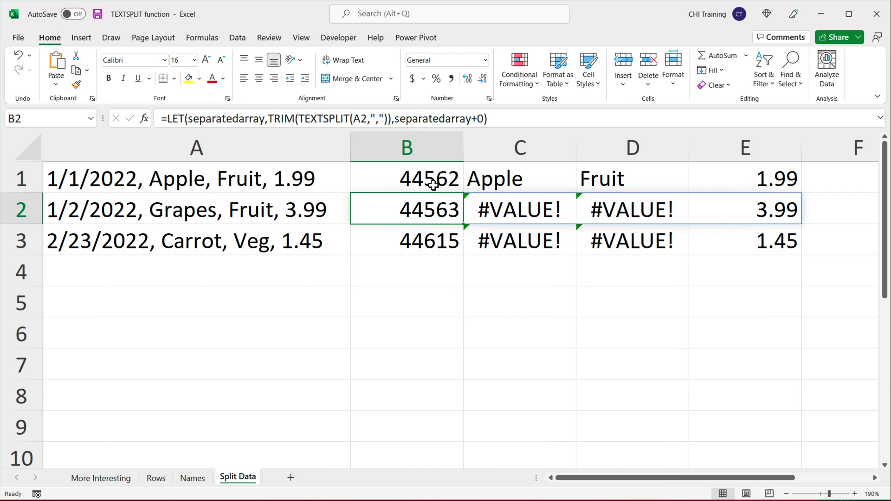
- Fill the IFERROR version of the formula from B1 down to B3 and review columns C, D and E
{"action": "left_click", "coordinate": [429, 181]}
{"action": "left_click_drag", "start_coordinate": [463, 195], "coordinate": [458, 253]}
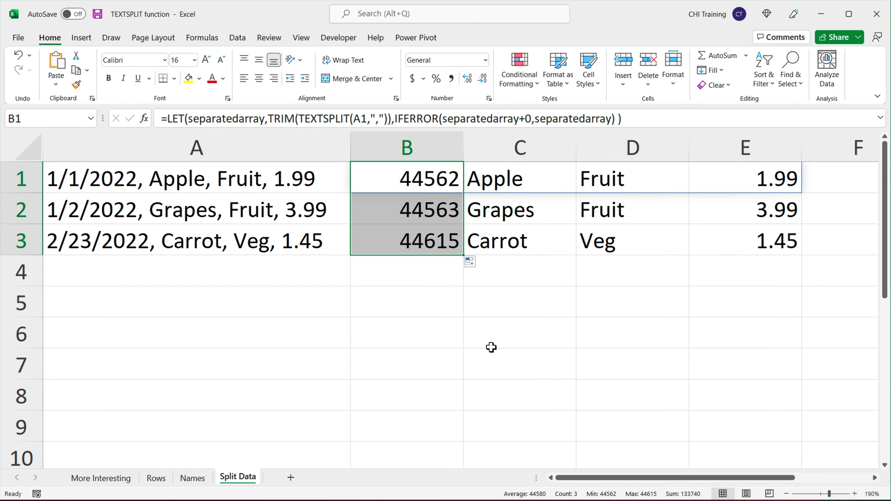
{"action": "left_click_drag", "start_coordinate": [525, 180], "coordinate": [534, 238]}
{"action": "left_click_drag", "start_coordinate": [603, 177], "coordinate": [642, 230]}
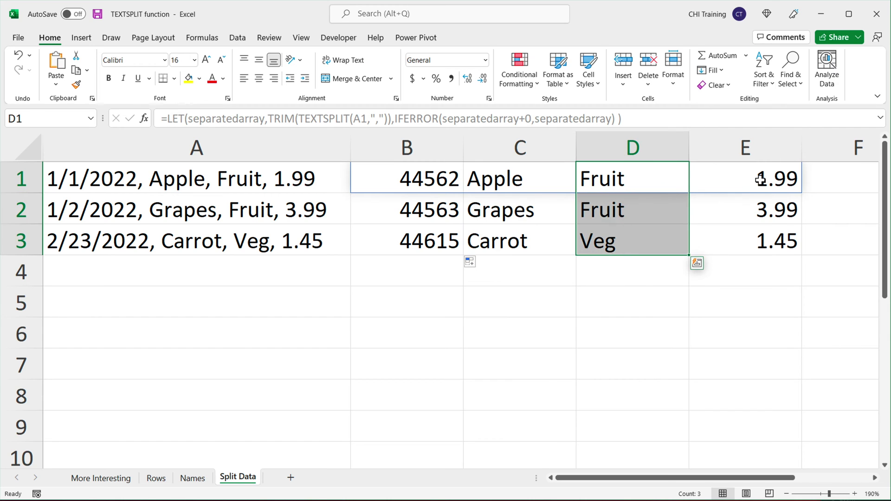
{"action": "left_click_drag", "start_coordinate": [742, 178], "coordinate": [768, 253]}
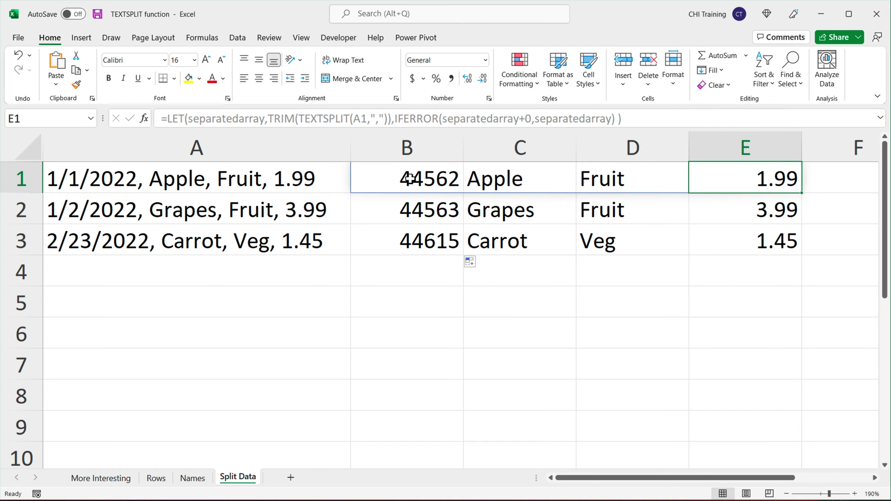
- Format B1:B3 as Short Date and widen column B slightly
{"action": "left_click_drag", "start_coordinate": [403, 176], "coordinate": [408, 244]}
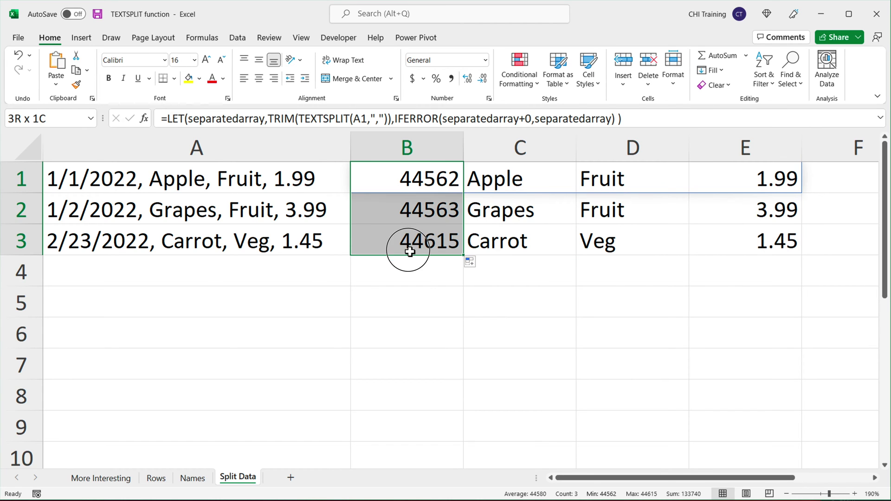
{"action": "left_click", "coordinate": [485, 60]}
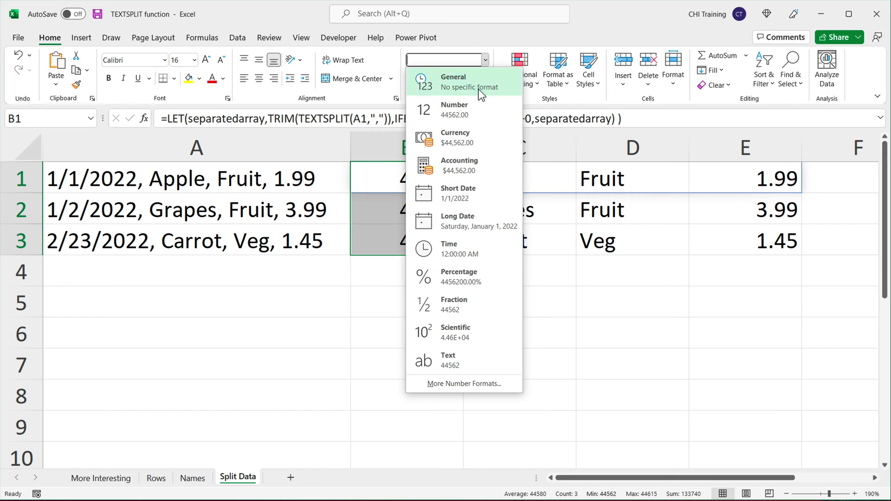
{"action": "left_click", "coordinate": [474, 197]}
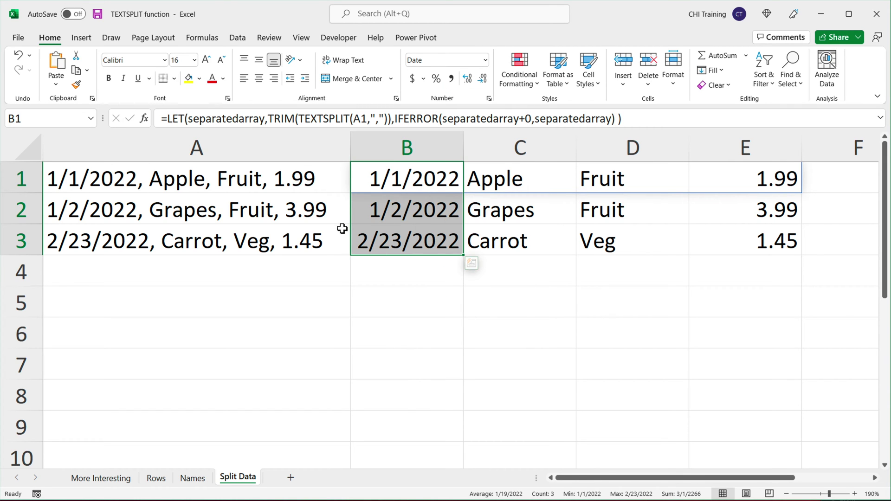
{"action": "left_click_drag", "start_coordinate": [463, 148], "coordinate": [482, 149]}
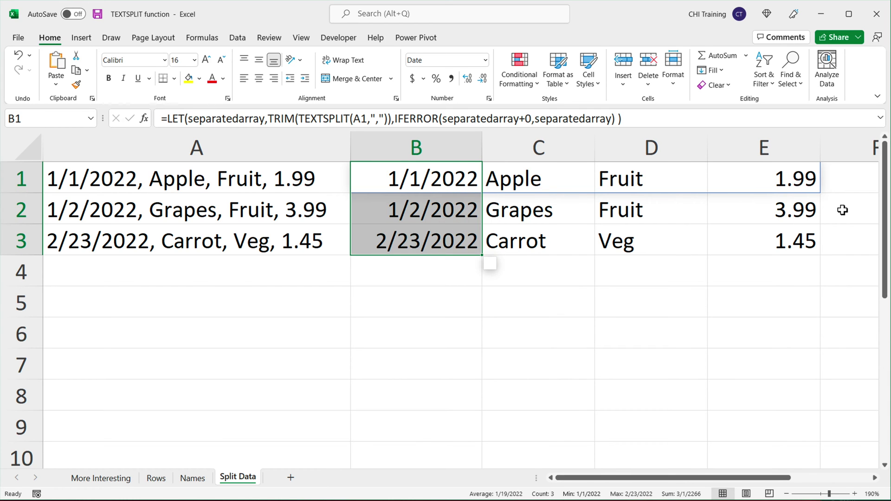
- Review the amounts in column E, the text in columns C and D, and the formula in B1
{"action": "left_click", "coordinate": [807, 191]}
{"action": "left_click_drag", "start_coordinate": [807, 192], "coordinate": [807, 242]}
{"action": "left_click_drag", "start_coordinate": [515, 187], "coordinate": [624, 237]}
{"action": "left_click", "coordinate": [419, 185]}
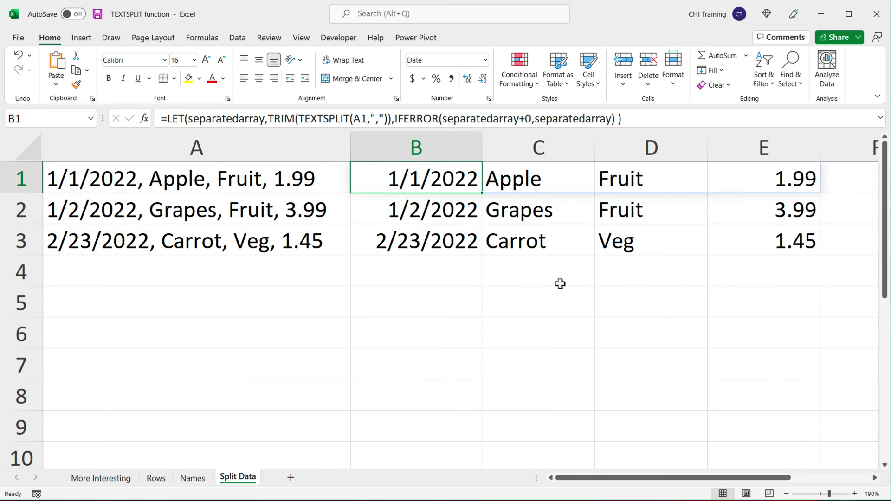
- Switch to the Names sheet, review the full names in A1:A3 and select cell B1
{"action": "left_click", "coordinate": [192, 479]}
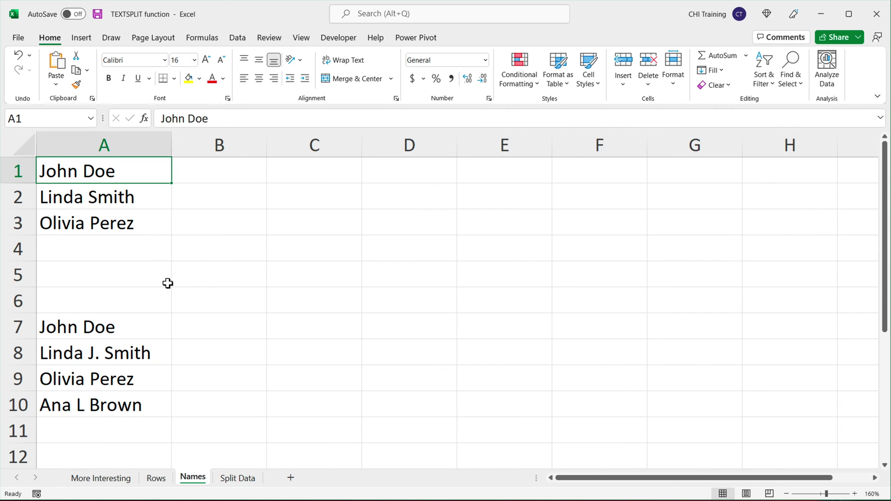
{"action": "left_click_drag", "start_coordinate": [115, 177], "coordinate": [120, 223]}
{"action": "left_click", "coordinate": [209, 173]}
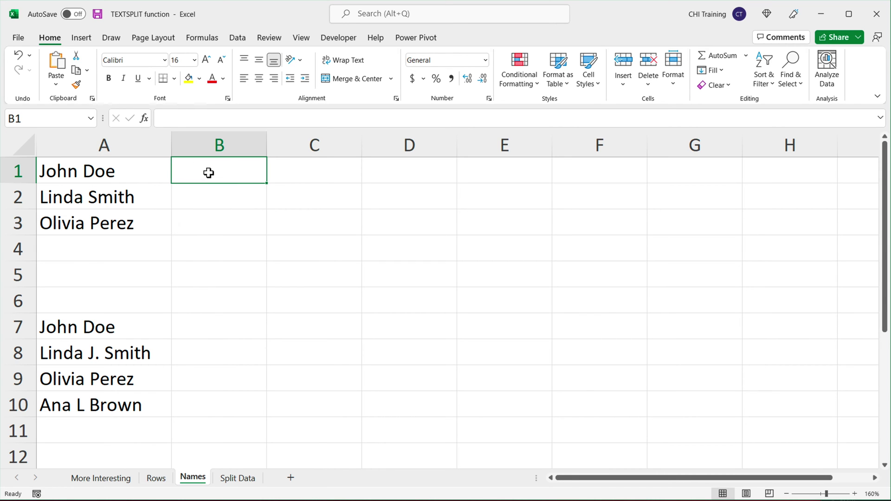
- Enter =TEXTSPLIT(A1," ") in B1 to split the full name at the space
{"action": "type", "text": "=TE"}
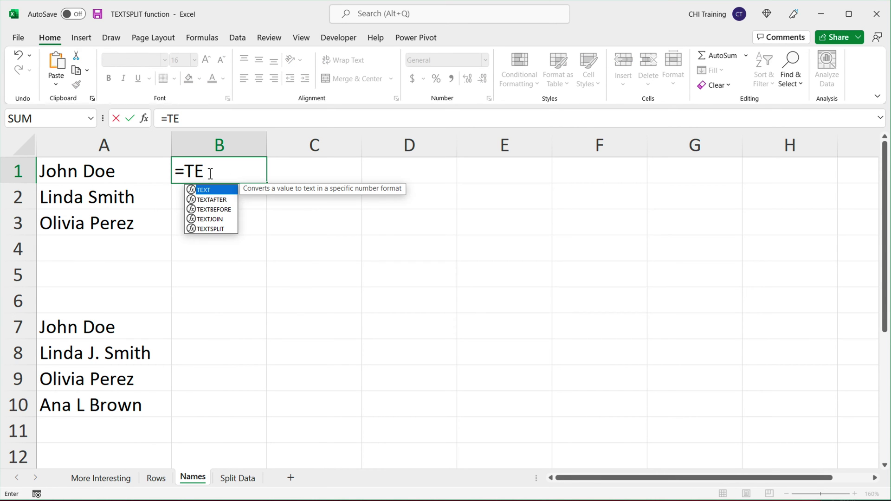
{"action": "key", "text": "Down"}
{"action": "key", "text": "Down"}
{"action": "key", "text": "Down"}
{"action": "key", "text": "Down"}
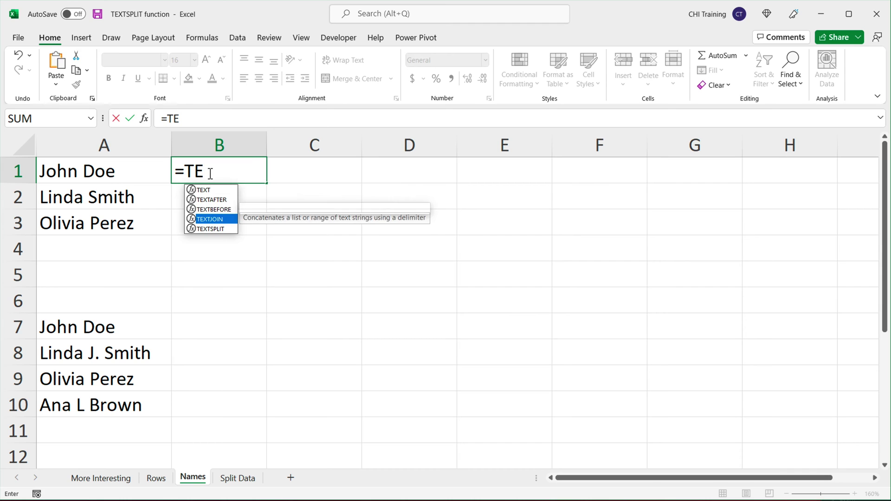
{"action": "key", "text": "Tab"}
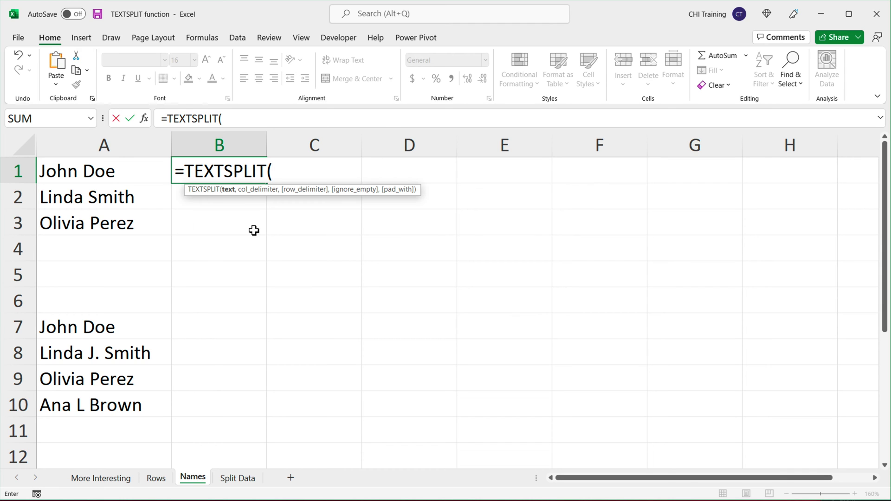
{"action": "left_click", "coordinate": [108, 173]}
{"action": "type", "text": ","}
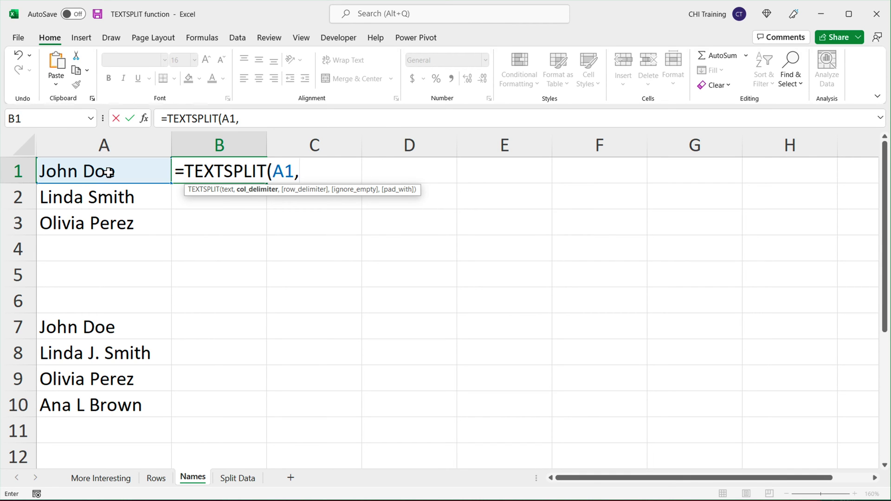
{"action": "type", "text": "\" \")"}
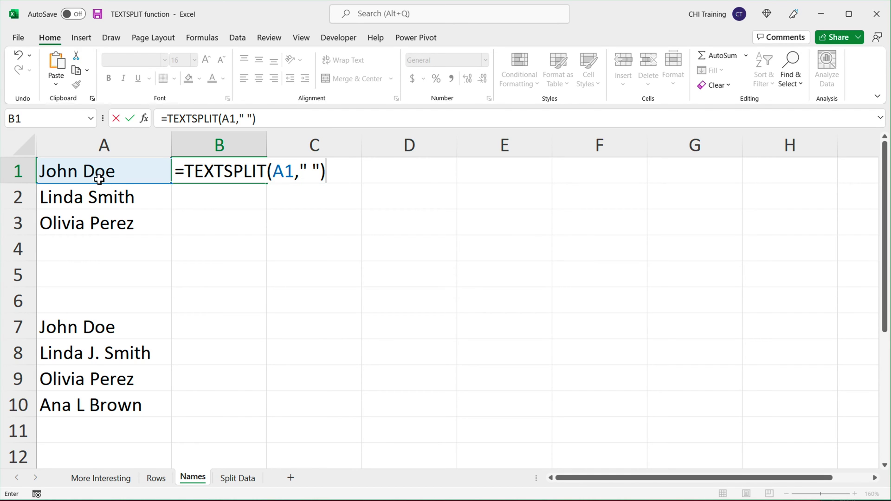
{"action": "key", "text": "Return"}
- Fill the TEXTSPLIT formula from B1 down to B3 and review the first names in column B and last names in column C
{"action": "left_click", "coordinate": [246, 174]}
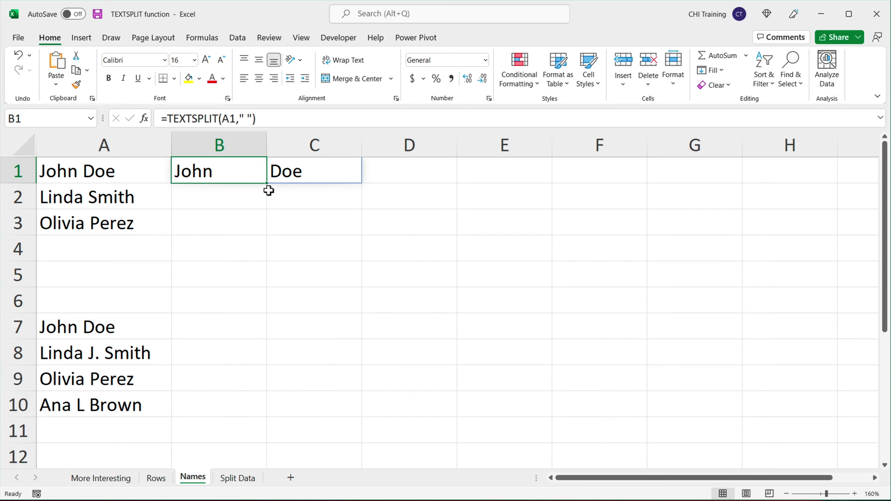
{"action": "left_click_drag", "start_coordinate": [267, 184], "coordinate": [264, 235]}
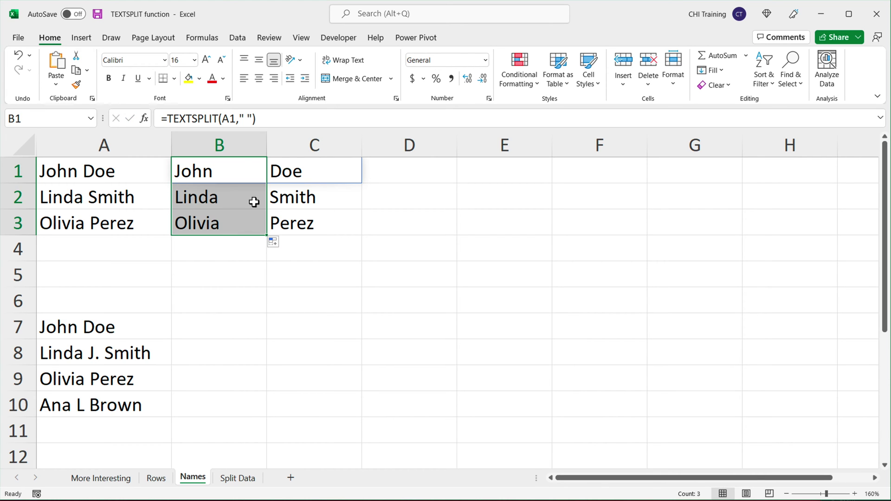
{"action": "left_click", "coordinate": [240, 173]}
{"action": "left_click", "coordinate": [241, 207]}
{"action": "left_click", "coordinate": [296, 180]}
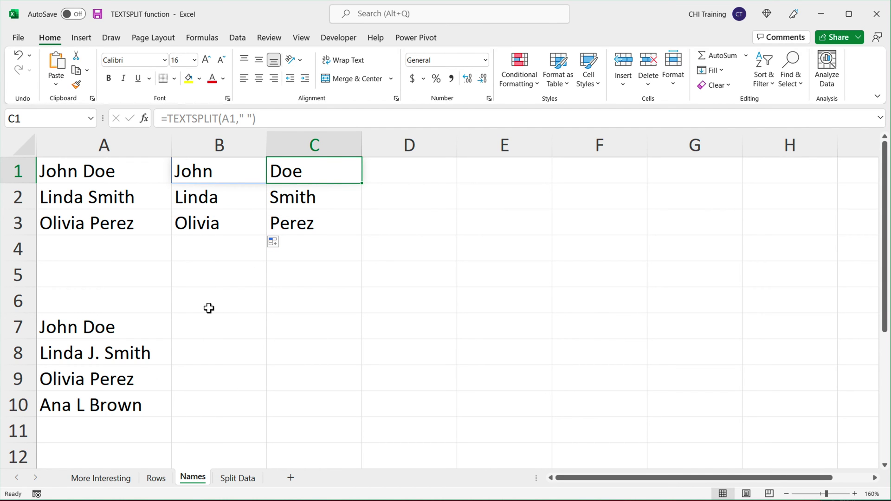
- Review the full names in A7:A10 and enter =TEXTSPLIT(A7," ") in B7
{"action": "left_click_drag", "start_coordinate": [109, 330], "coordinate": [93, 408]}
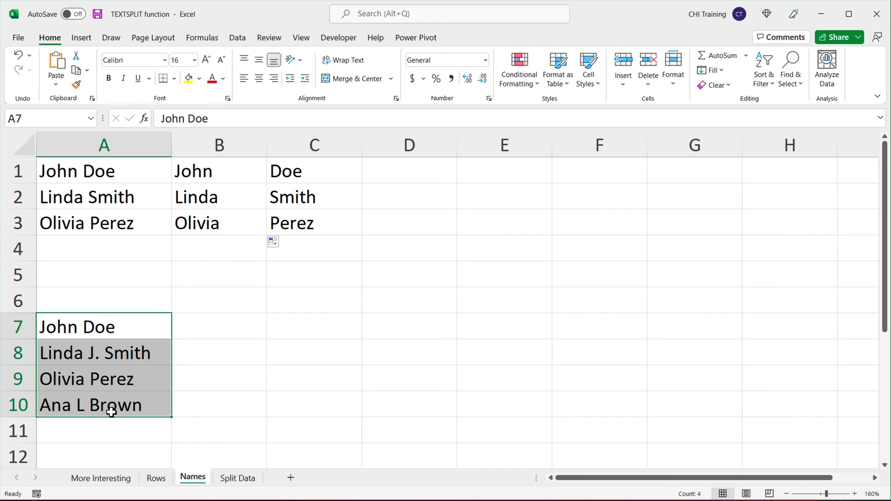
{"action": "left_click", "coordinate": [217, 324]}
{"action": "type", "text": "=TEXT"}
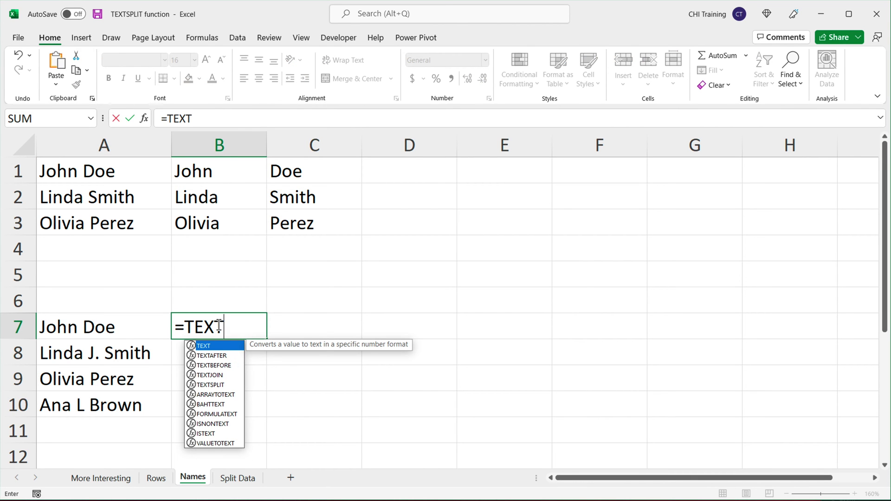
{"action": "type", "text": "SP"}
{"action": "key", "text": "Tab"}
{"action": "left_click", "coordinate": [113, 331]}
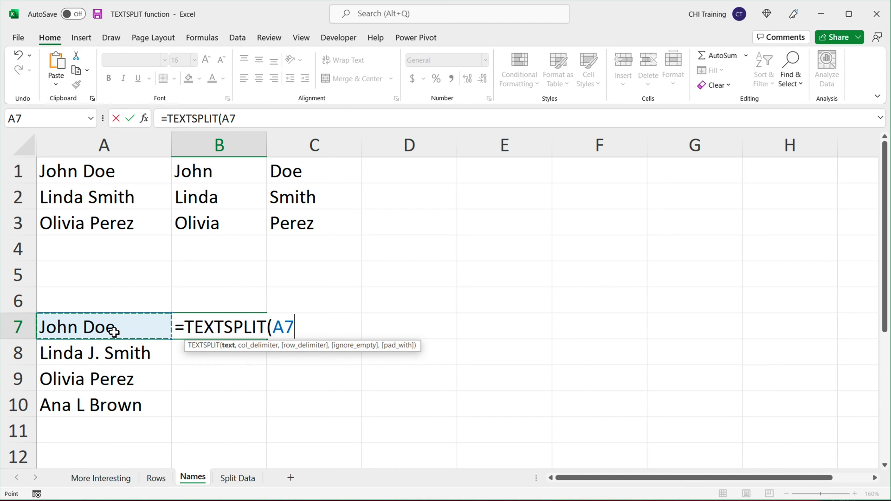
{"action": "type", "text": ",\" \""}
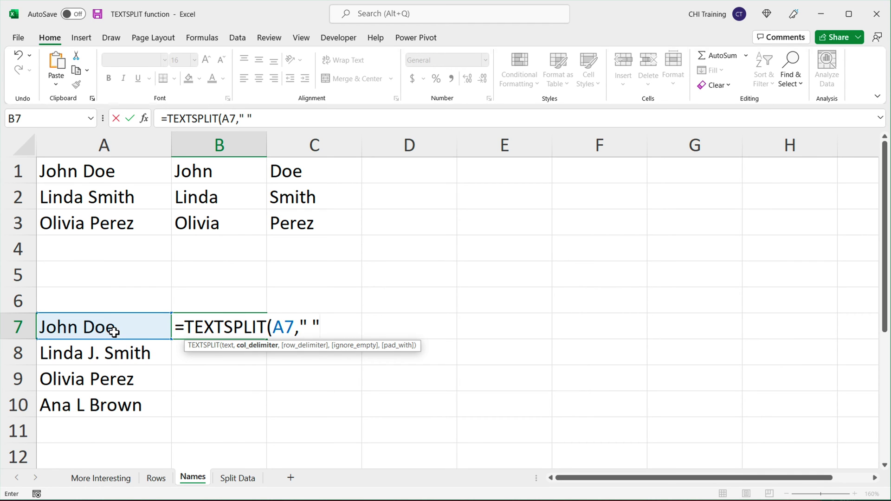
{"action": "type", "text": ")"}
{"action": "key", "text": "Return"}
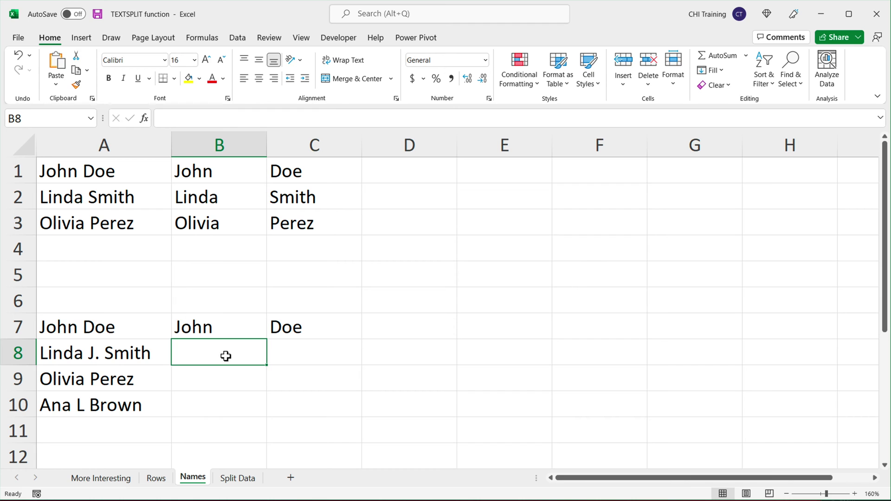
- Fill the TEXTSPLIT formula from B7 down to B10 and review the split names with middle initials in rows 8 and 10
{"action": "left_click", "coordinate": [234, 332]}
{"action": "left_click_drag", "start_coordinate": [267, 340], "coordinate": [262, 411]}
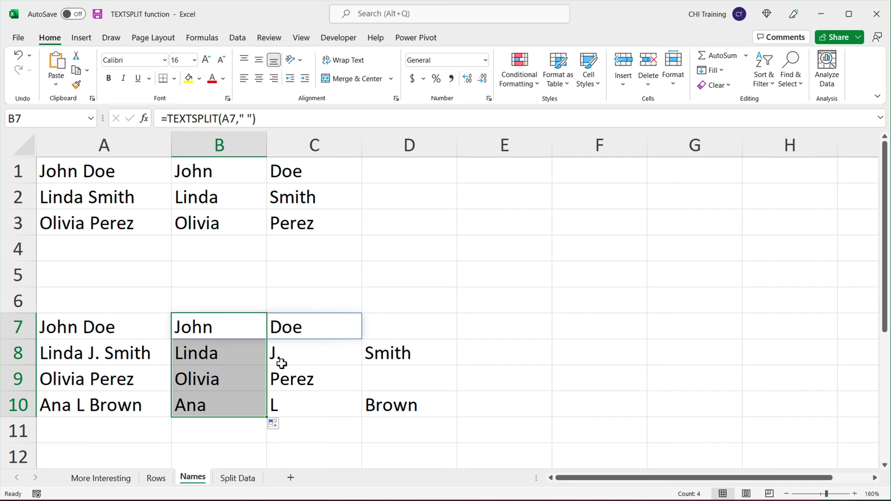
{"action": "left_click_drag", "start_coordinate": [241, 357], "coordinate": [404, 358]}
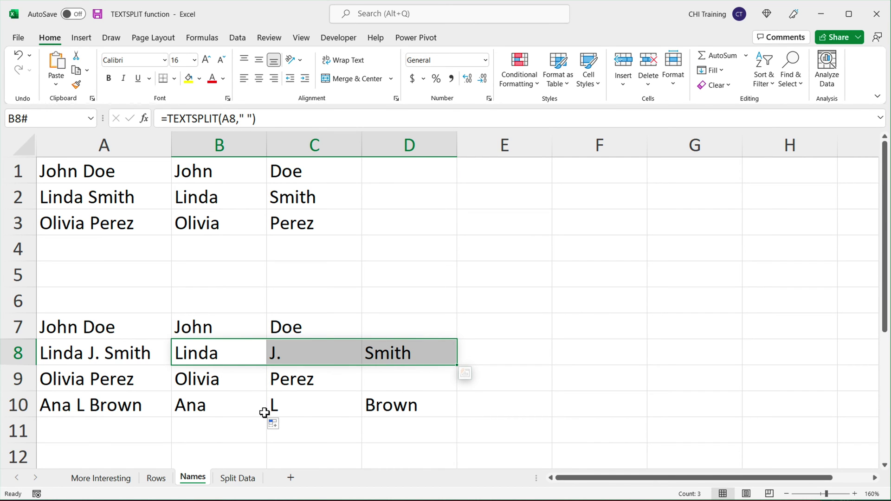
{"action": "left_click_drag", "start_coordinate": [265, 413], "coordinate": [390, 406]}
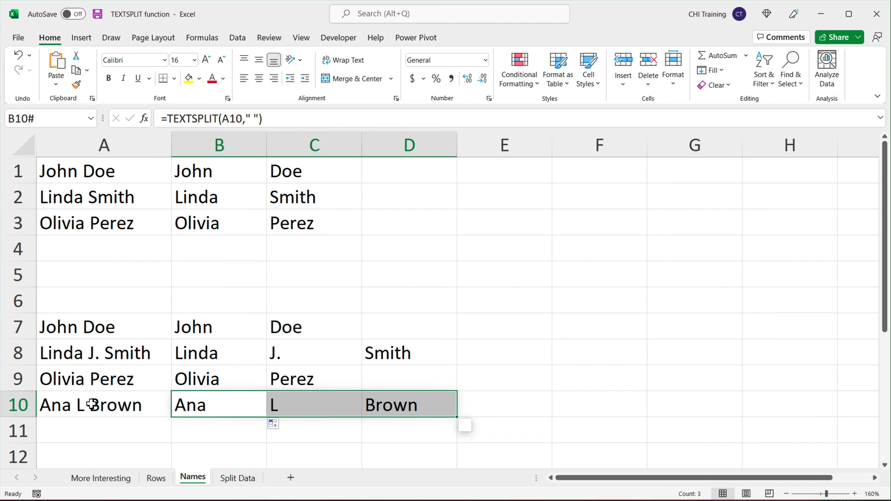
- Wrap the formula in B7 as =COLUMNS(TEXTSPLIT(A7," ")) and fill it down to B10
{"action": "left_click", "coordinate": [225, 330]}
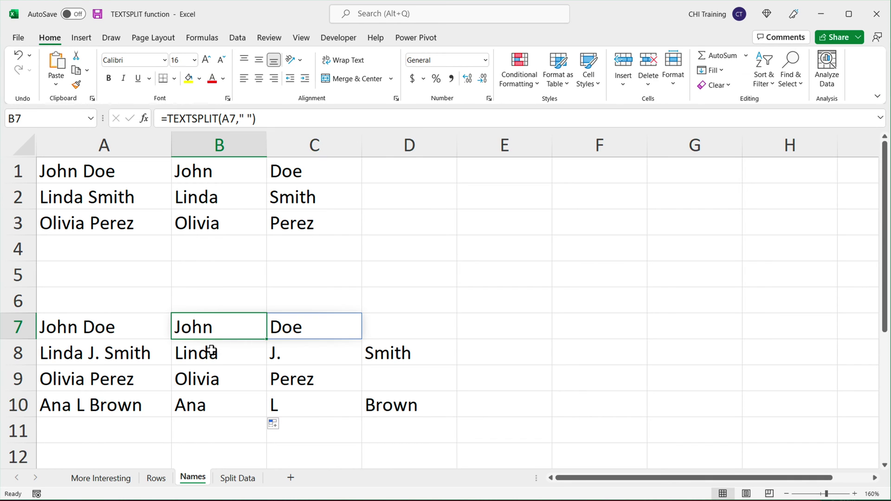
{"action": "double_click", "coordinate": [191, 331]}
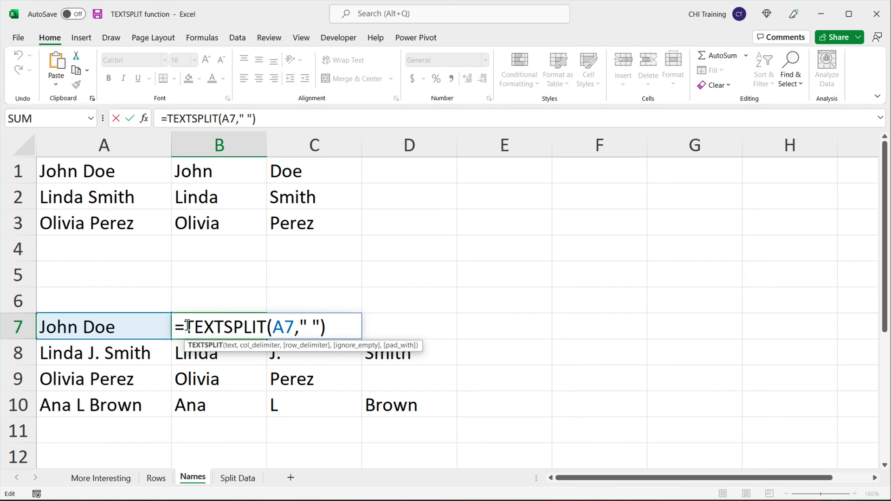
{"action": "type", "text": "COLU"}
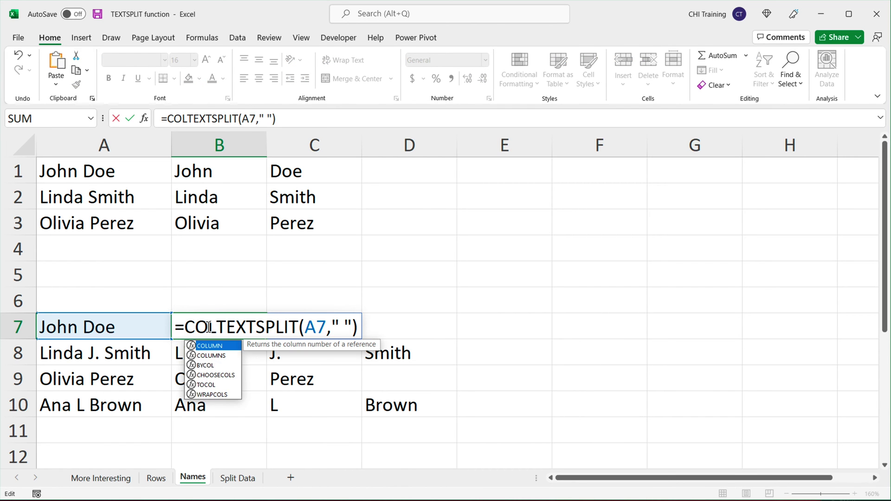
{"action": "key", "text": "Down"}
{"action": "key", "text": "Tab"}
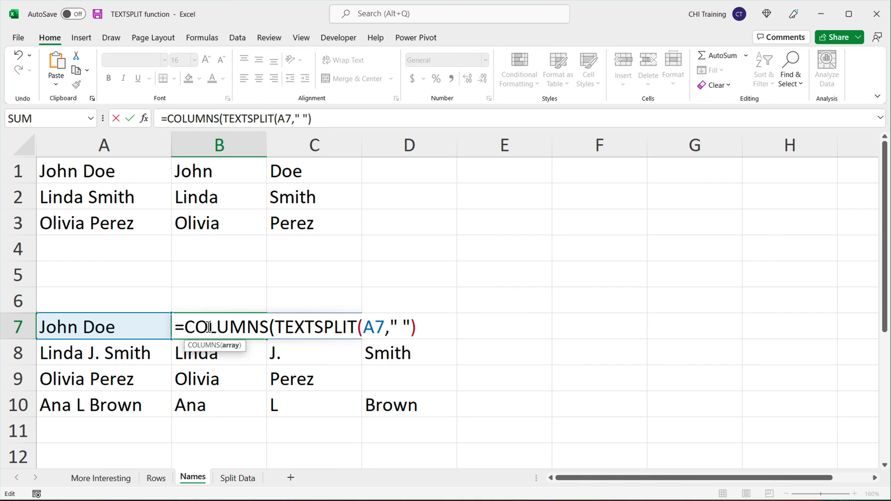
{"action": "type", "text": ")"}
{"action": "key", "text": "Return"}
{"action": "left_click", "coordinate": [260, 333]}
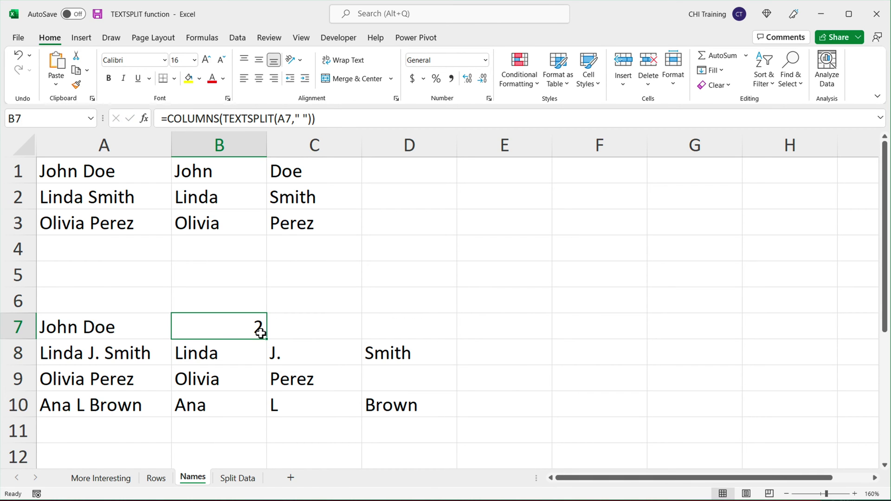
{"action": "left_click_drag", "start_coordinate": [268, 340], "coordinate": [269, 416]}
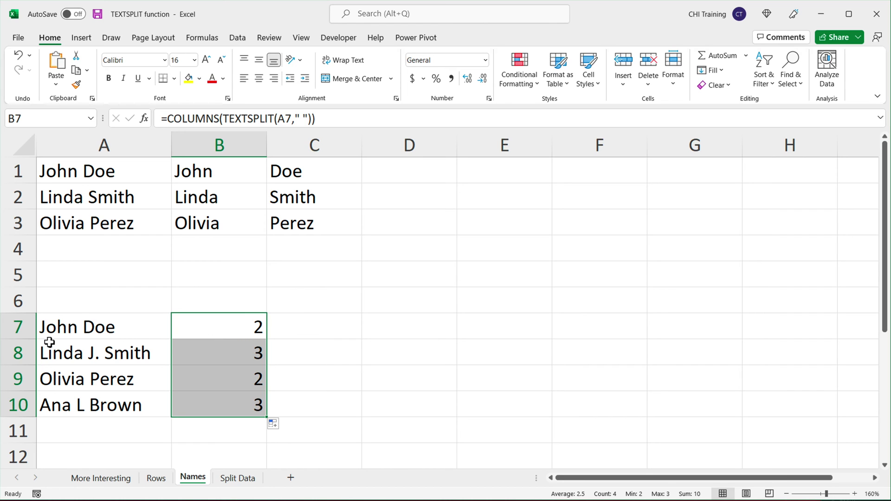
- Compare the COLUMNS results in B7:B10 with the number of name parts in A7:A10
{"action": "left_click", "coordinate": [230, 330]}
{"action": "left_click", "coordinate": [82, 326]}
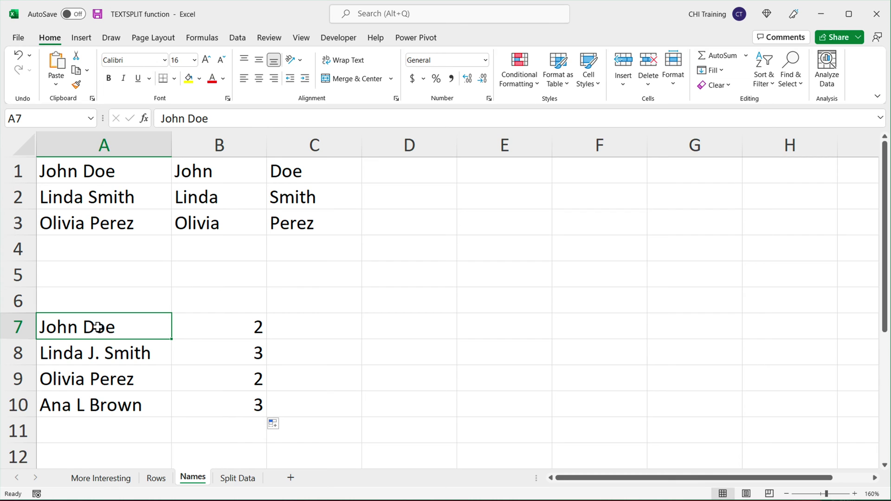
{"action": "left_click", "coordinate": [231, 330]}
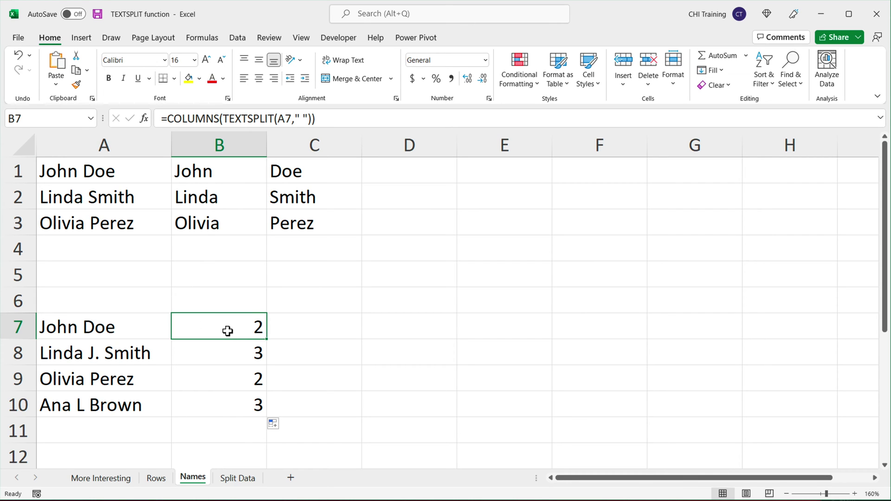
{"action": "left_click", "coordinate": [226, 358]}
{"action": "left_click", "coordinate": [230, 380]}
{"action": "left_click", "coordinate": [230, 407]}
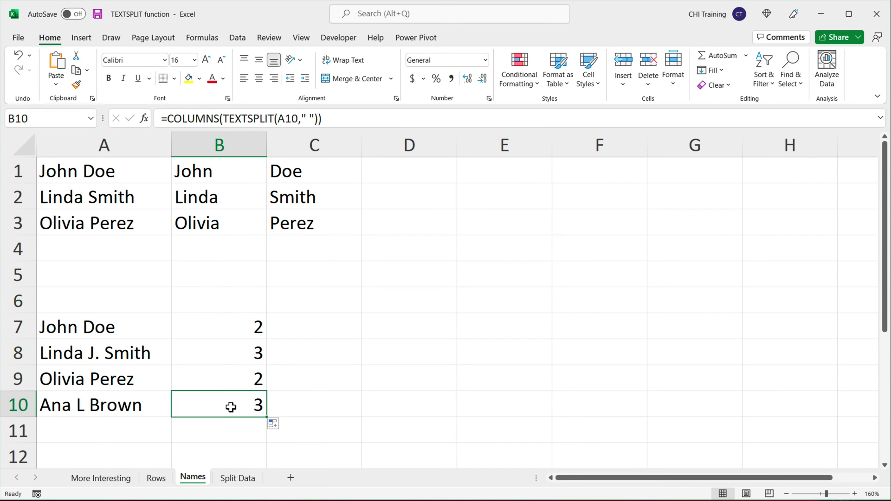
{"action": "left_click", "coordinate": [239, 334]}
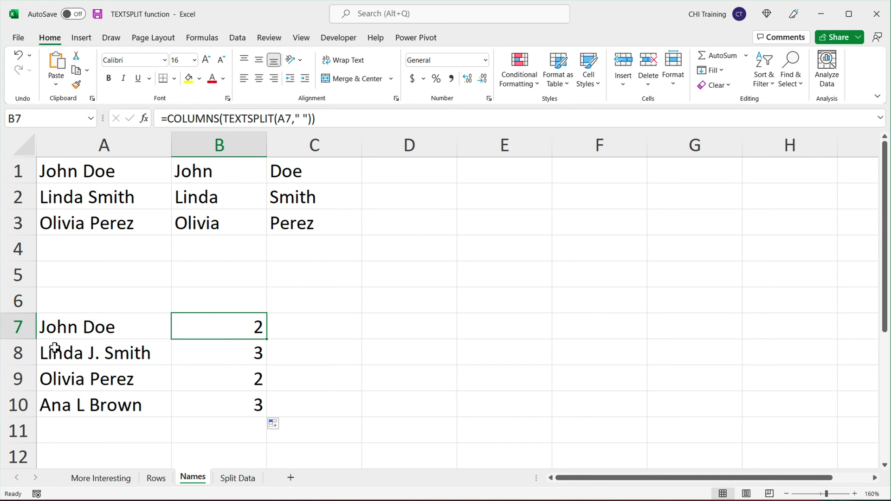
{"action": "left_click_drag", "start_coordinate": [251, 329], "coordinate": [242, 411]}
{"action": "left_click", "coordinate": [243, 331]}
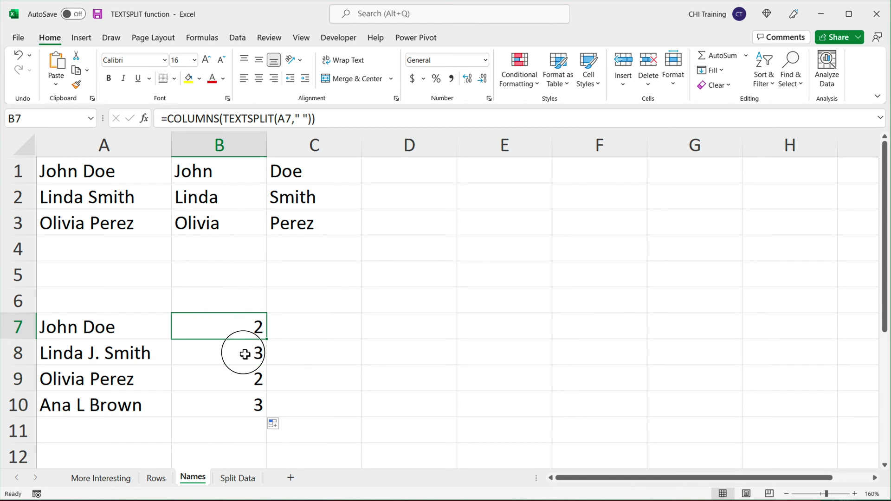
{"action": "left_click", "coordinate": [243, 353]}
{"action": "left_click", "coordinate": [250, 379]}
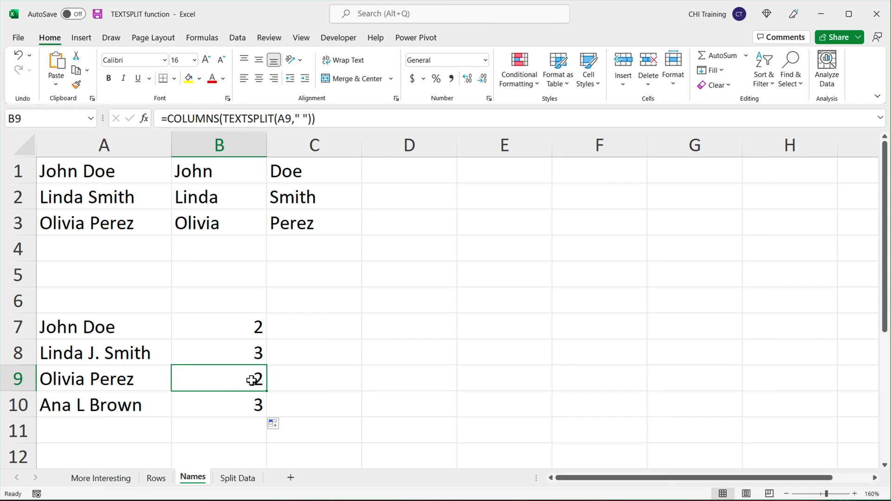
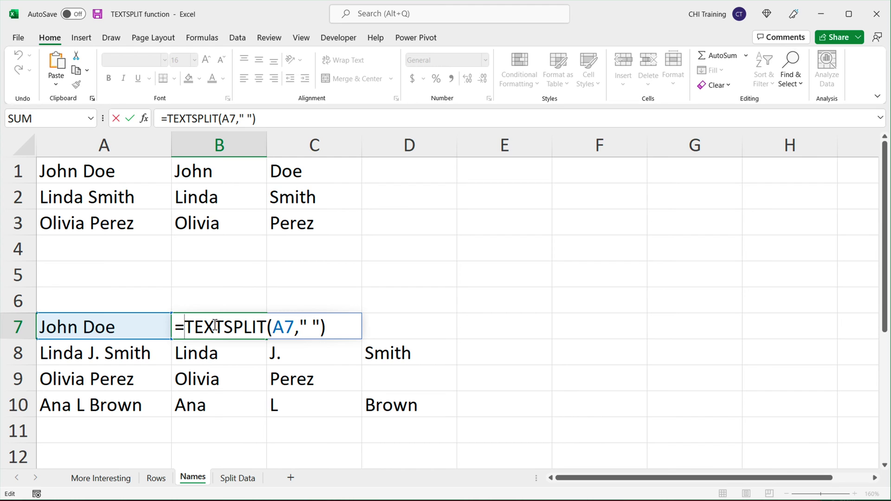
- Wrap the TEXTSPLIT formula in B7 as =CHOOSECOLS(TEXTSPLIT(A7," "),1) and fill it down to B10
{"action": "type", "text": "CH"}
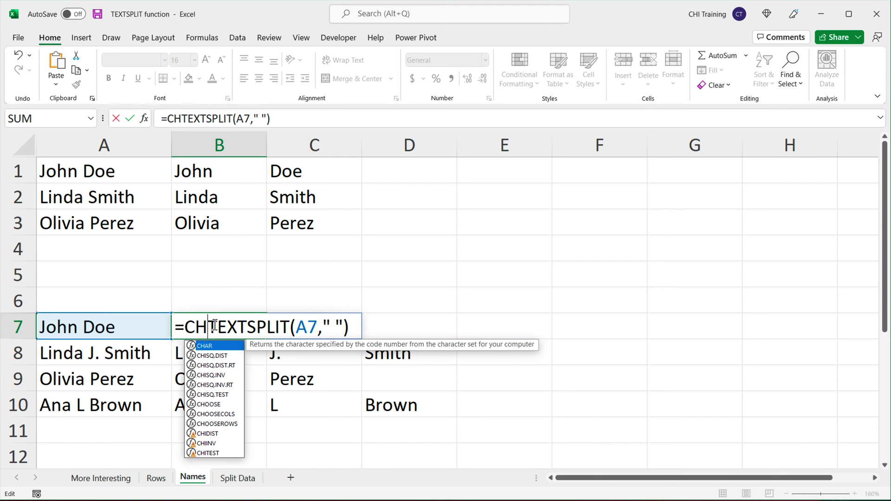
{"action": "type", "text": "O"}
{"action": "key", "text": "Down"}
{"action": "key", "text": "Tab"}
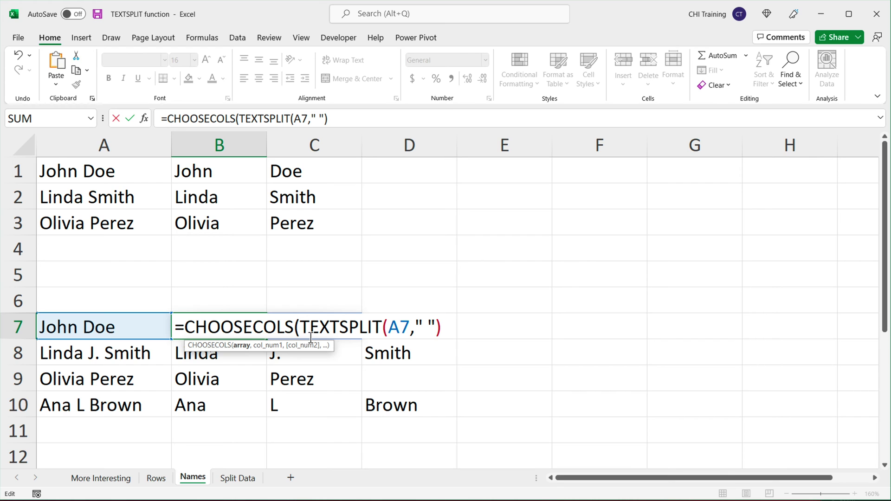
{"action": "left_click_drag", "start_coordinate": [306, 328], "coordinate": [453, 332]}
{"action": "left_click", "coordinate": [453, 333]}
{"action": "type", "text": ","}
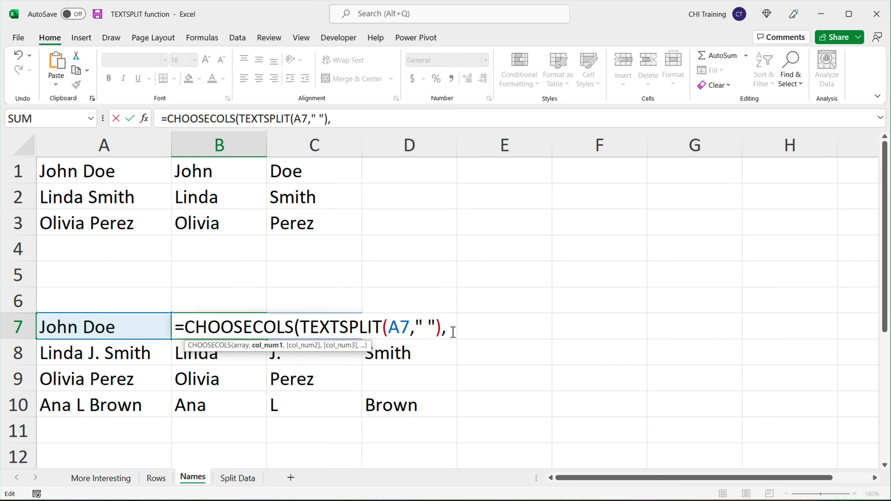
{"action": "type", "text": "1)"}
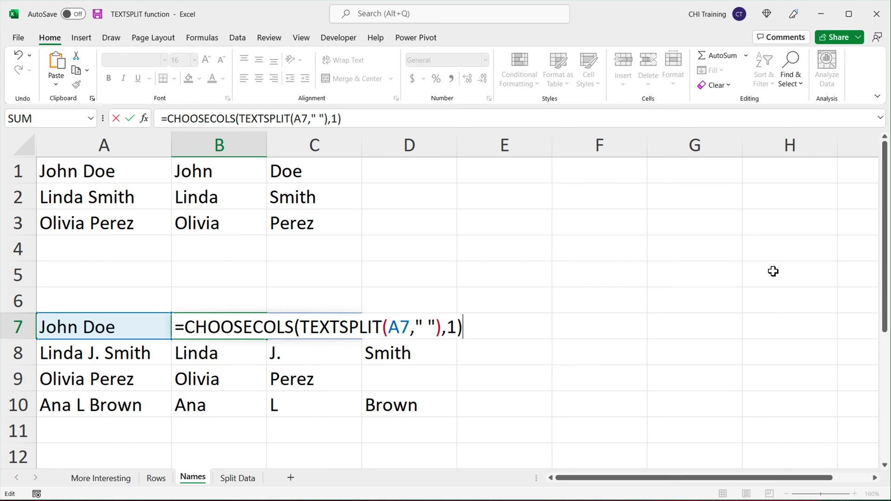
{"action": "key", "text": "Return"}
{"action": "left_click", "coordinate": [259, 327]}
{"action": "left_click_drag", "start_coordinate": [265, 340], "coordinate": [260, 414]}
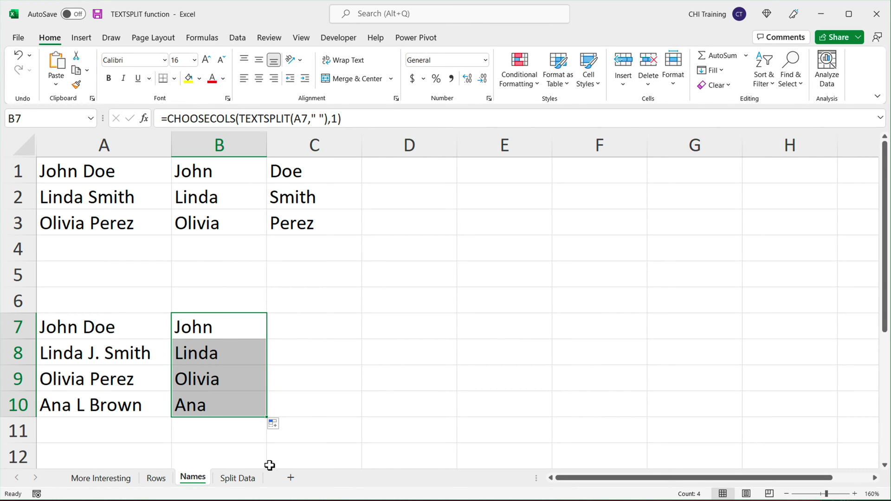
- Change the column number in B7's CHOOSECOLS formula to 2 and fill it down to B10
{"action": "double_click", "coordinate": [213, 328]}
{"action": "left_click", "coordinate": [459, 329]}
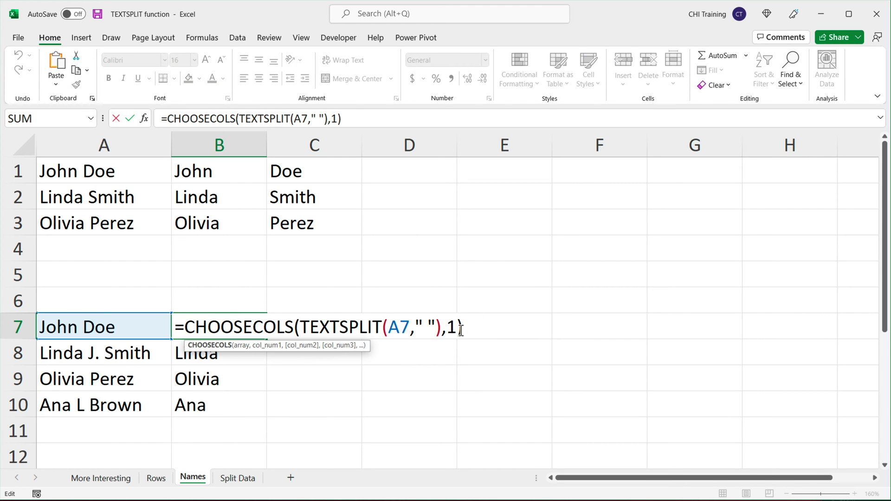
{"action": "key", "text": "BackSpace"}
{"action": "type", "text": "2"}
{"action": "key", "text": "Return"}
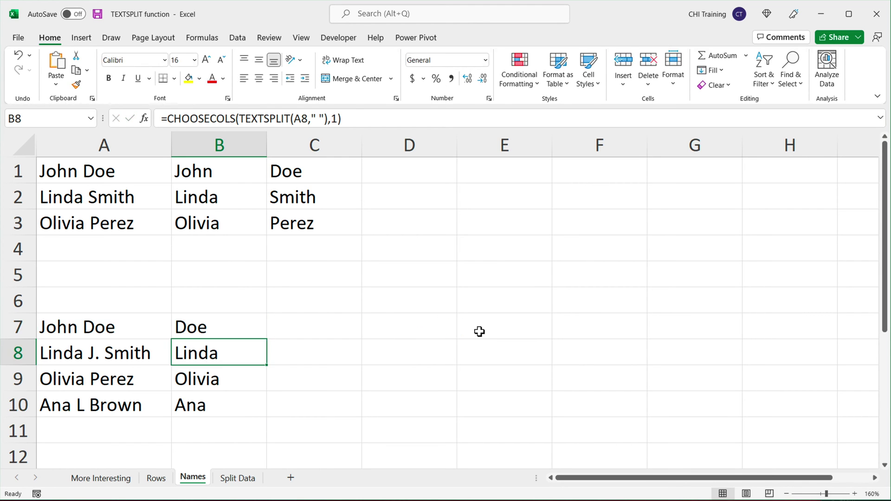
{"action": "left_click", "coordinate": [262, 333]}
{"action": "left_click_drag", "start_coordinate": [271, 342], "coordinate": [274, 413]}
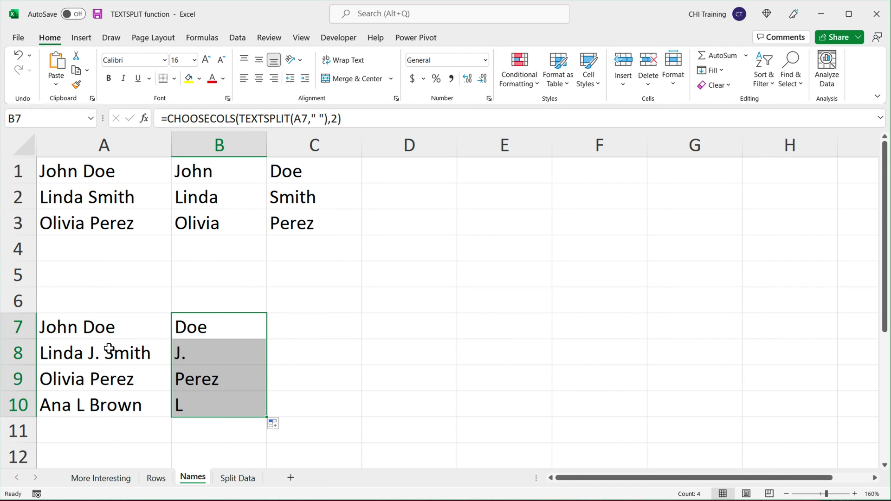
- Set B7's CHOOSECOLS formula to return columns 1,2 and fill it down to B10
{"action": "double_click", "coordinate": [220, 328]}
{"action": "left_click", "coordinate": [459, 330]}
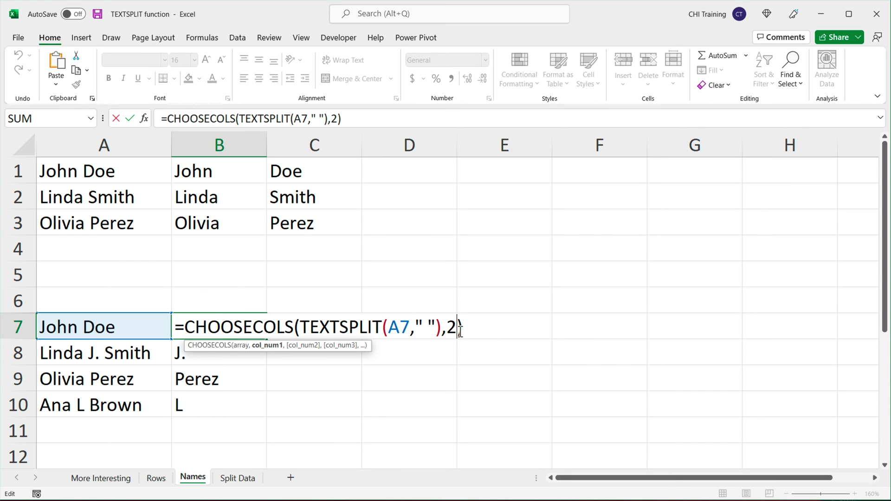
{"action": "key", "text": "BackSpace"}
{"action": "type", "text": "1,"}
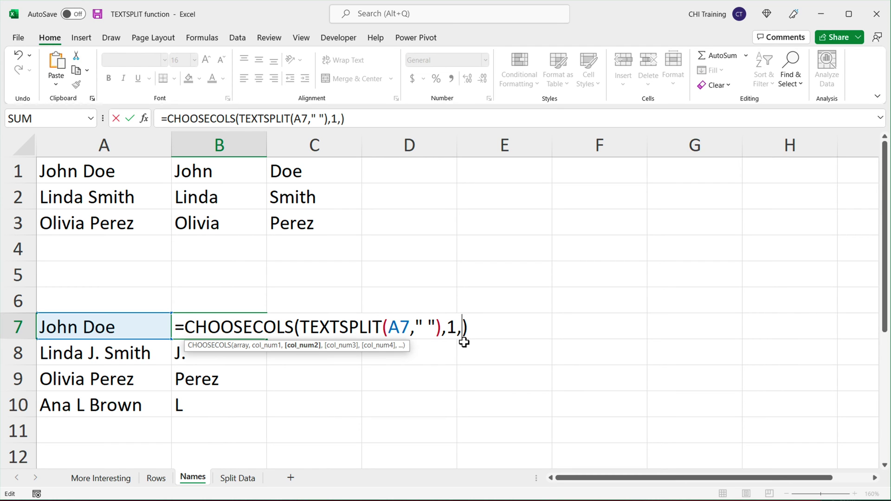
{"action": "type", "text": "2"}
{"action": "key", "text": "Return"}
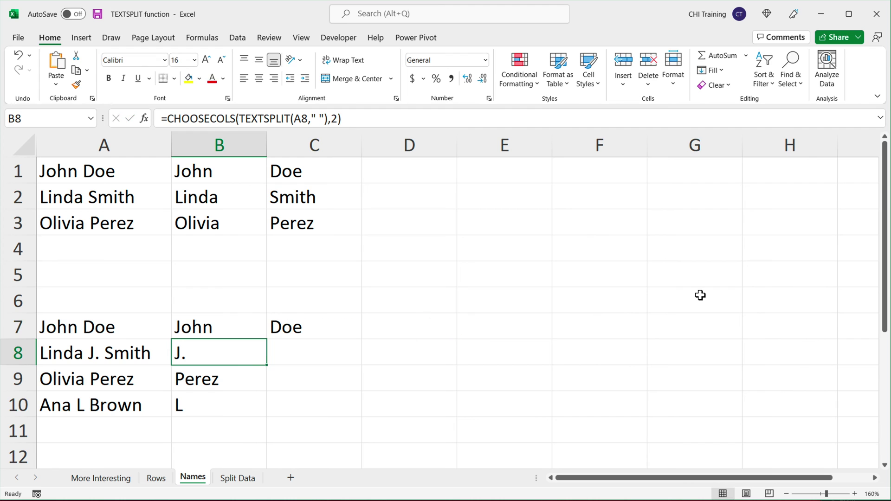
{"action": "left_click", "coordinate": [265, 337]}
{"action": "left_click_drag", "start_coordinate": [269, 343], "coordinate": [265, 412]}
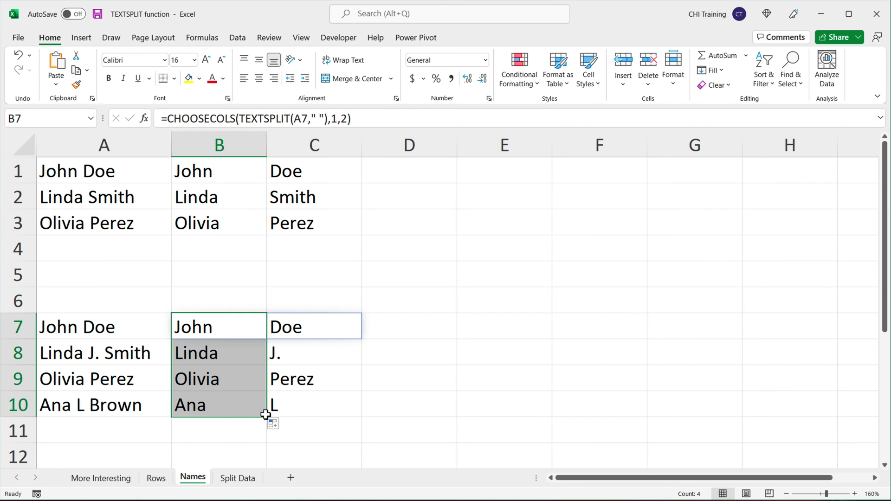
- Try adding 3 as a third column number in B7's CHOOSECOLS formula
{"action": "double_click", "coordinate": [209, 329]}
{"action": "left_click", "coordinate": [474, 325]}
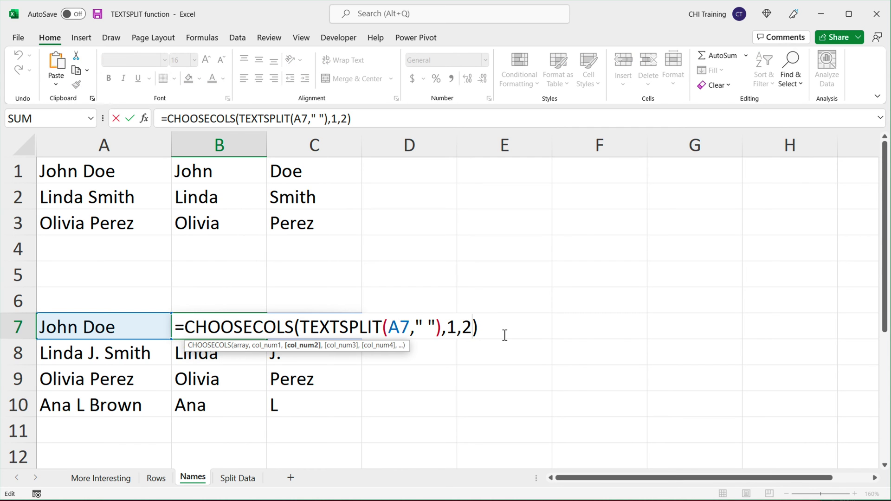
{"action": "type", "text": ","}
{"action": "type", "text": "3"}
{"action": "key", "text": "BackSpace"}
{"action": "key", "text": "BackSpace"}
- Copy the TEXTSPLIT(A7," ") expression from within B7's CHOOSECOLS formula
{"action": "double_click", "coordinate": [468, 327]}
{"action": "left_click_drag", "start_coordinate": [298, 327], "coordinate": [443, 329]}
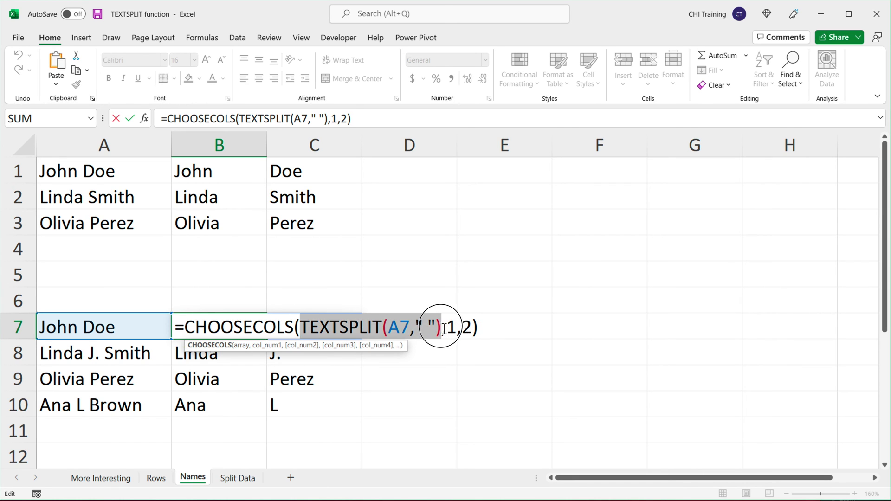
{"action": "right_click", "coordinate": [380, 327]}
{"action": "left_click", "coordinate": [408, 350]}
{"action": "left_click", "coordinate": [470, 327]}
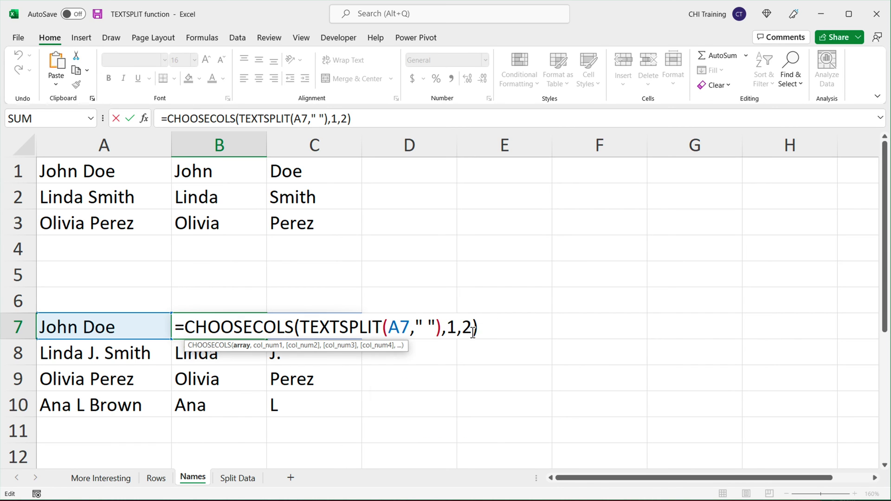
- Replace the second column number in B7's CHOOSECOLS formula with COLUMNS(TEXTSPLIT(A7," "))
{"action": "key", "text": "BackSpace"}
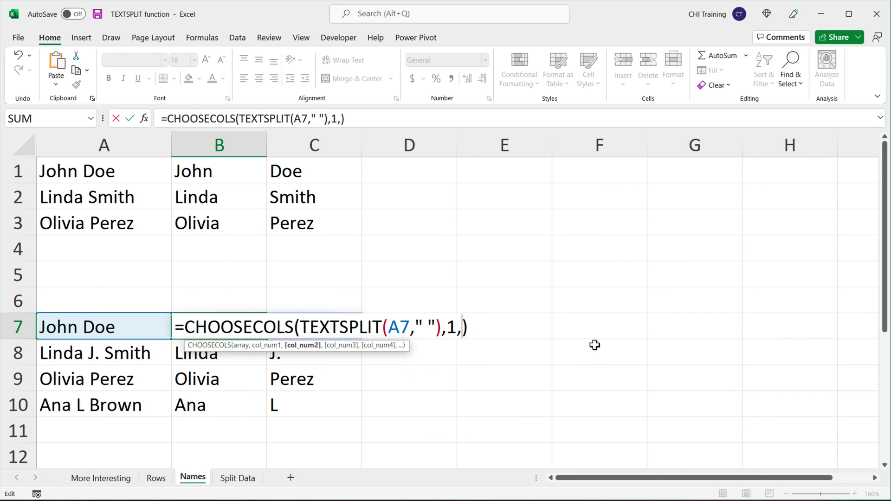
{"action": "type", "text": "COLUMNS("}
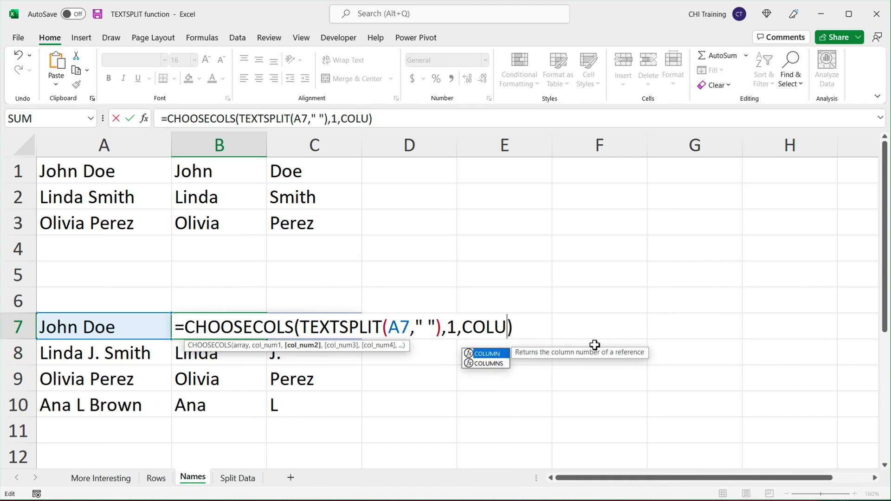
{"action": "key", "text": "ctrl+v"}
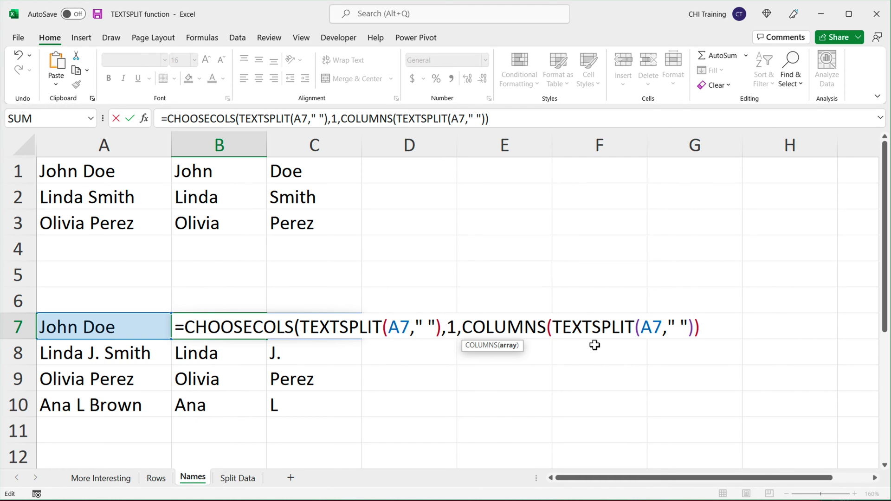
{"action": "type", "text": ")"}
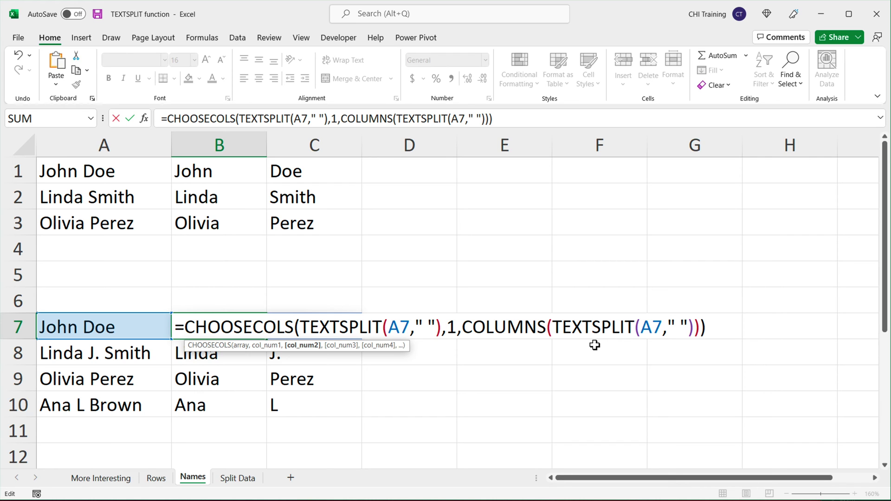
{"action": "left_click_drag", "start_coordinate": [462, 327], "coordinate": [696, 330]}
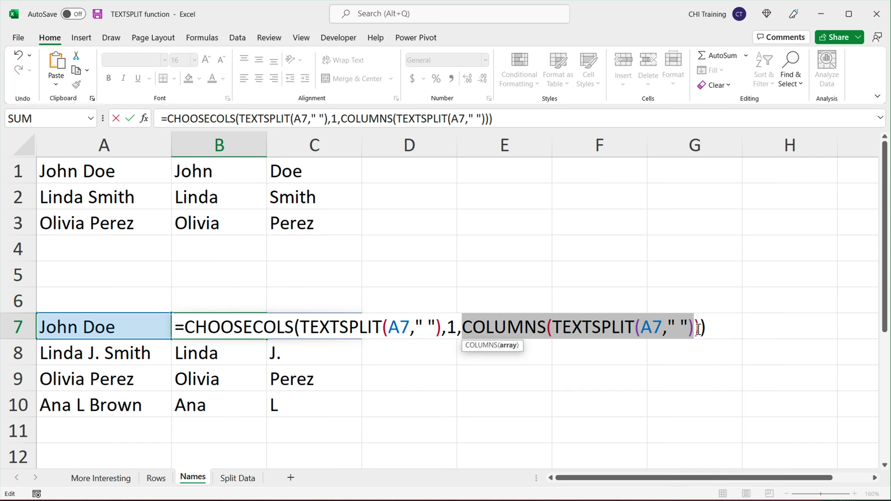
{"action": "key", "text": "Return"}
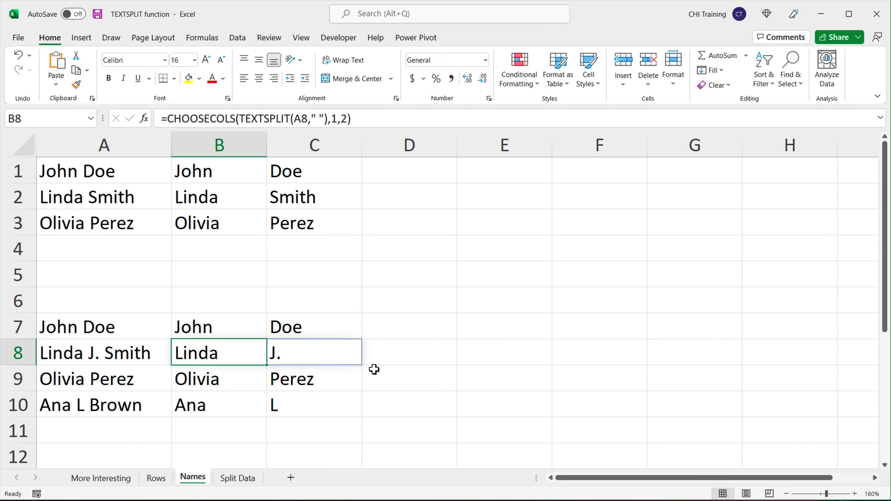
- Fill the CHOOSECOLS formula from B7 down to B10 and compare the extracted names with the full names in column A
{"action": "left_click", "coordinate": [232, 334]}
{"action": "left_click_drag", "start_coordinate": [268, 340], "coordinate": [256, 411]}
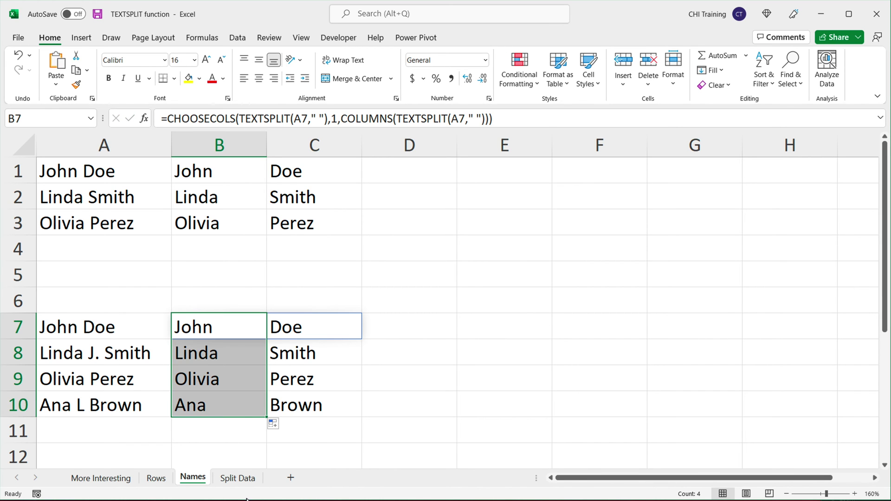
{"action": "left_click", "coordinate": [225, 332]}
{"action": "key", "text": "Tab"}
{"action": "key", "text": "Return"}
{"action": "key", "text": "Tab"}
{"action": "left_click", "coordinate": [103, 337]}
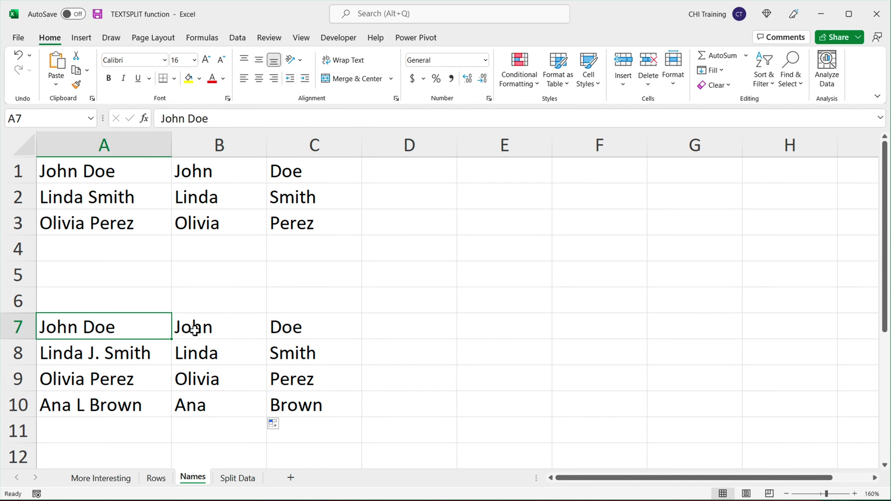
- Remove the column number 1 argument from B7's CHOOSECOLS formula and fill the formula down to B10
{"action": "double_click", "coordinate": [226, 332]}
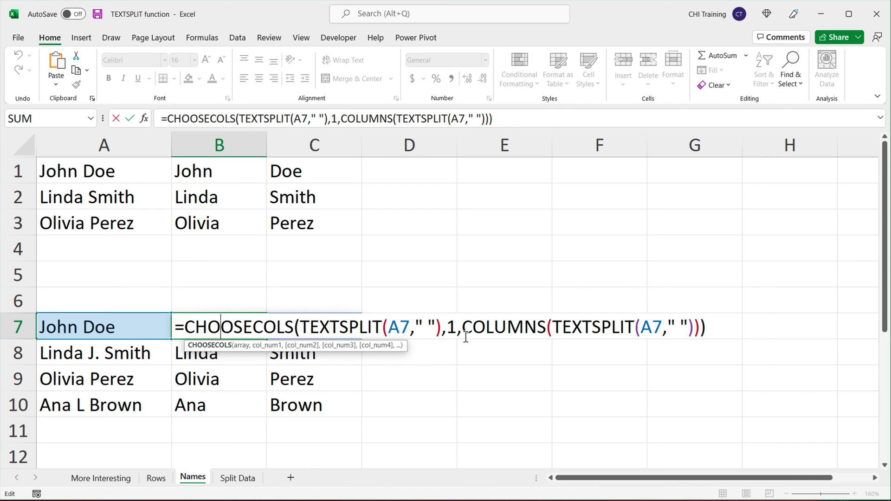
{"action": "double_click", "coordinate": [453, 328]}
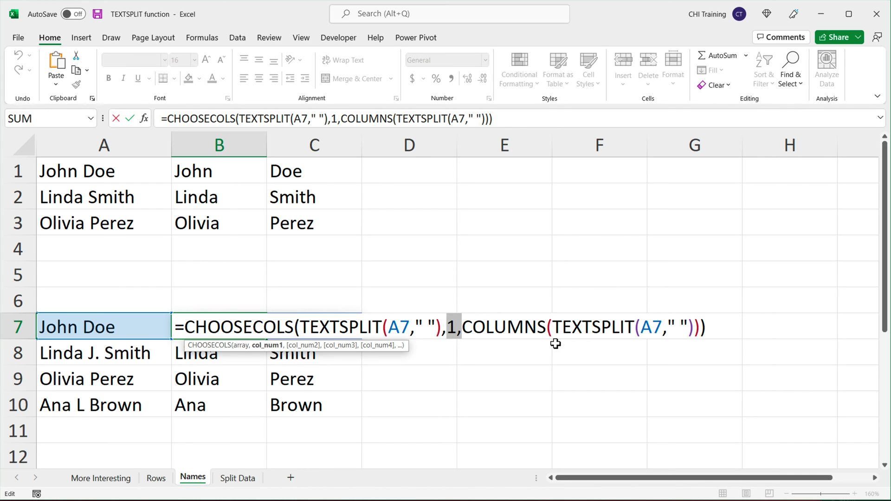
{"action": "key", "text": "BackSpace"}
{"action": "key", "text": "Return"}
{"action": "left_click", "coordinate": [262, 335]}
{"action": "left_click_drag", "start_coordinate": [268, 341], "coordinate": [269, 407]}
- Restore 1 as the first column number in B7's CHOOSECOLS formula and fill it down to B10
{"action": "left_click", "coordinate": [222, 328]}
{"action": "double_click", "coordinate": [223, 328]}
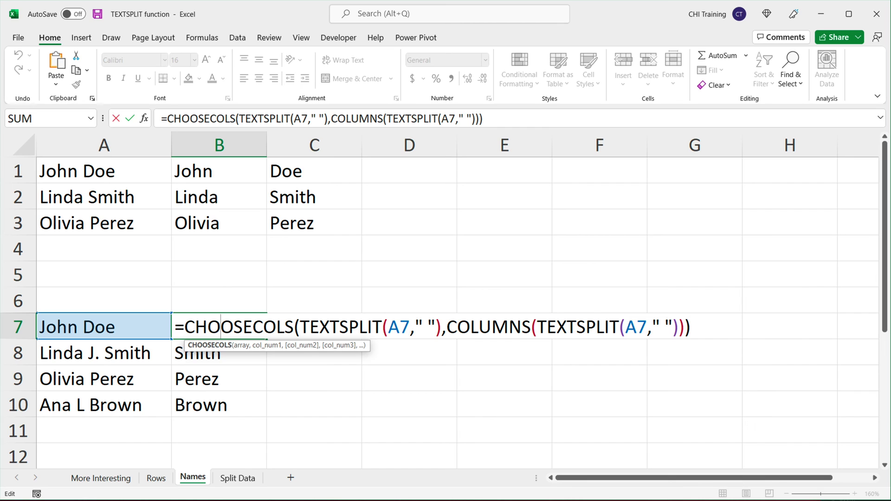
{"action": "left_click", "coordinate": [446, 327]}
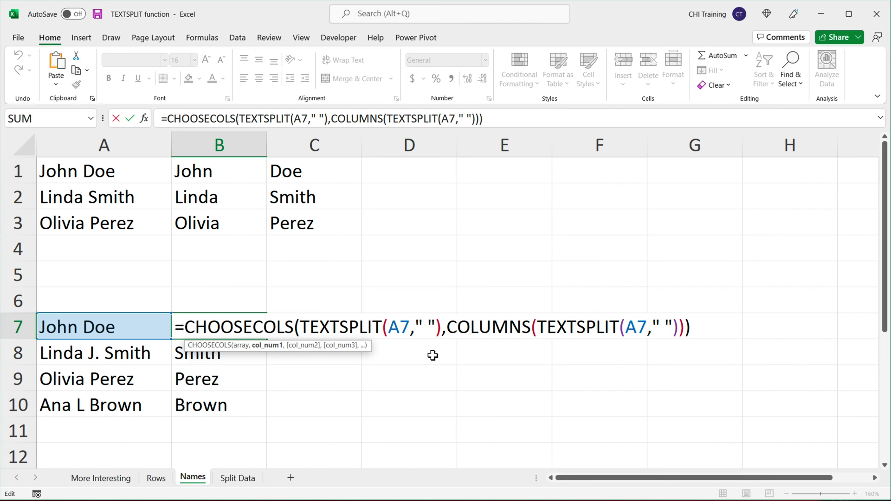
{"action": "type", "text": "1,"}
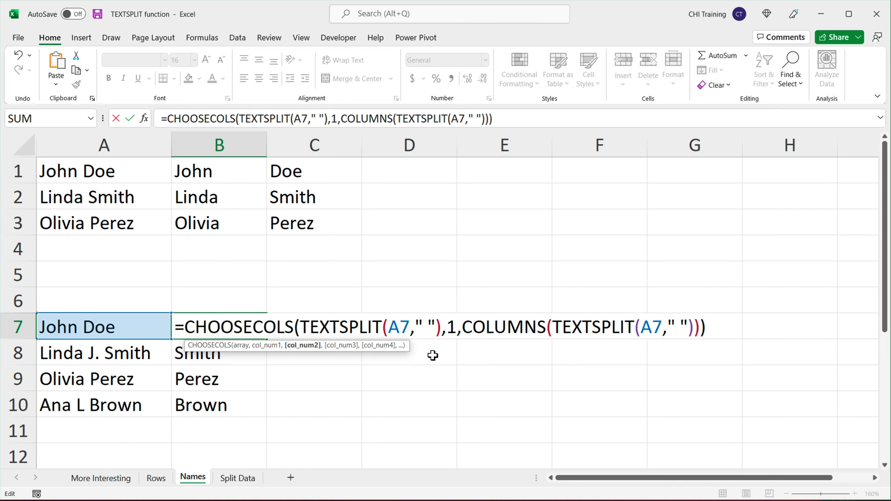
{"action": "key", "text": "ctrl+Return"}
{"action": "left_click_drag", "start_coordinate": [271, 338], "coordinate": [259, 417]}
- Add space after the equals sign in B7's formula and copy its first TEXTSPLIT(A7," ") expression
{"action": "double_click", "coordinate": [247, 331]}
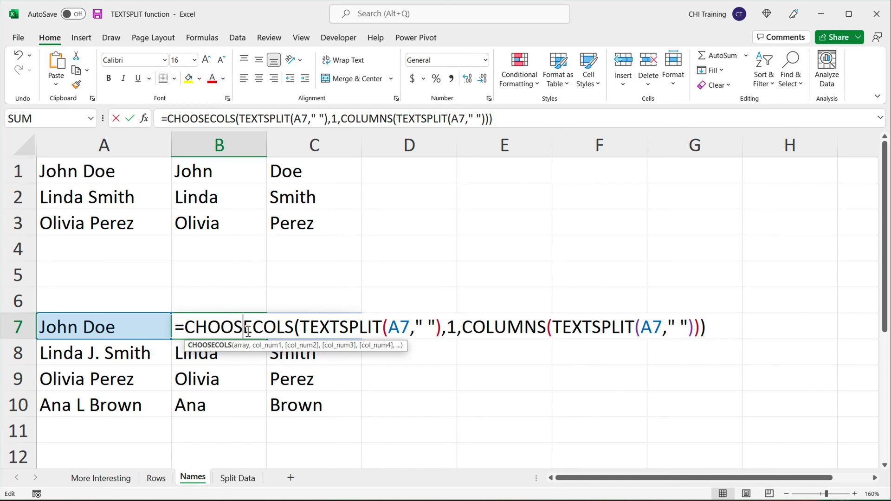
{"action": "left_click_drag", "start_coordinate": [302, 330], "coordinate": [446, 328]}
{"action": "left_click_drag", "start_coordinate": [552, 328], "coordinate": [699, 325]}
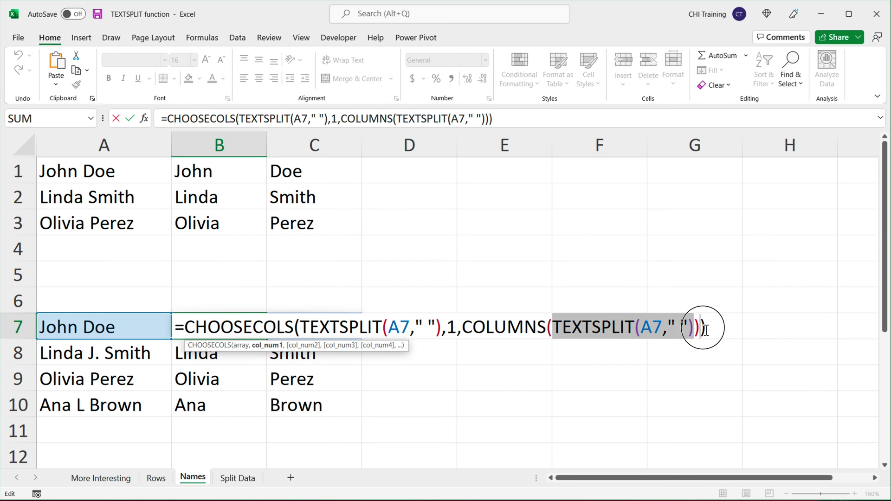
{"action": "left_click", "coordinate": [185, 329]}
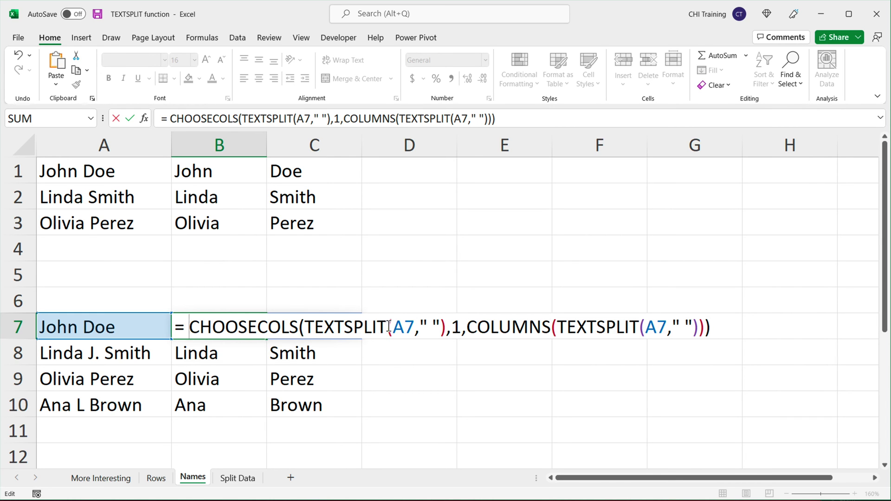
{"action": "left_click", "coordinate": [321, 330]}
{"action": "left_click_drag", "start_coordinate": [309, 330], "coordinate": [451, 328]}
{"action": "key", "text": "ctrl+c"}
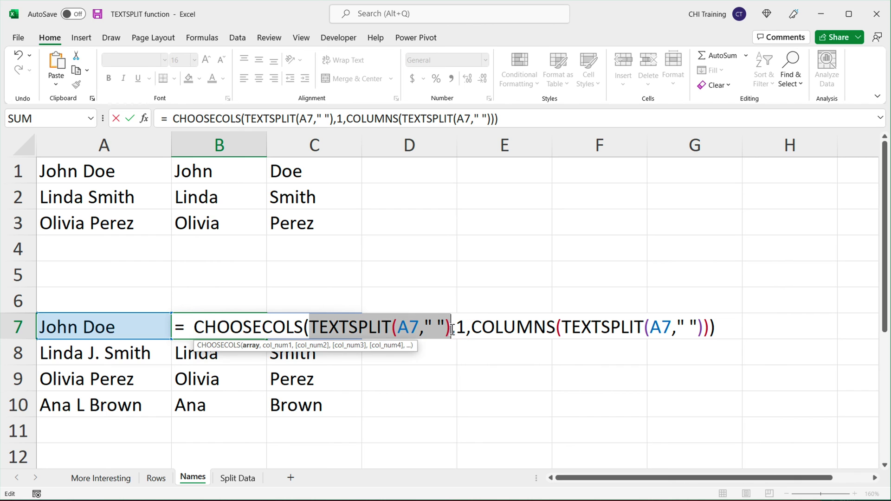
- Insert LET(words,TEXTSPLIT(A7," "), directly before CHOOSECOLS in B7's formula, removing the extra spaces
{"action": "left_click", "coordinate": [188, 329]}
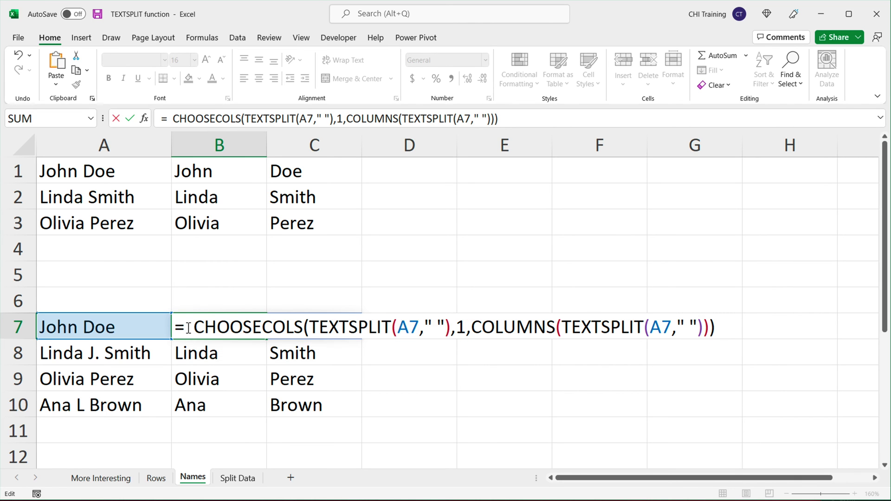
{"action": "type", "text": "LET( "}
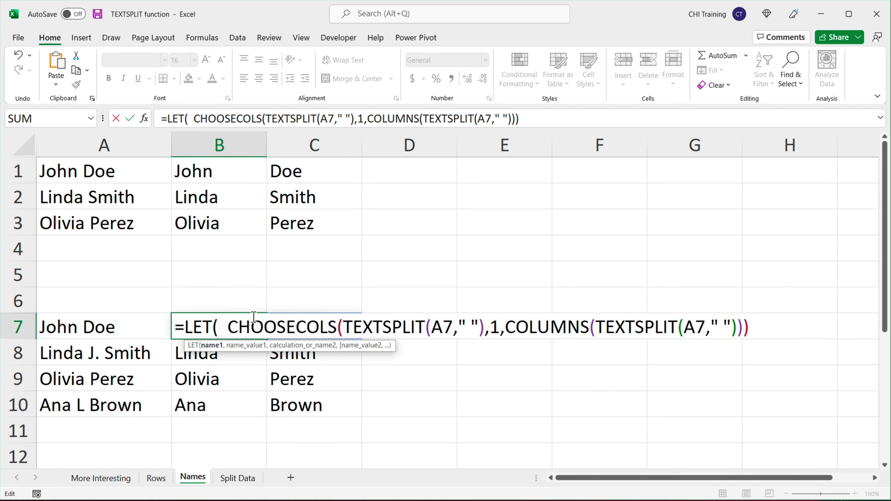
{"action": "type", "text": "words"}
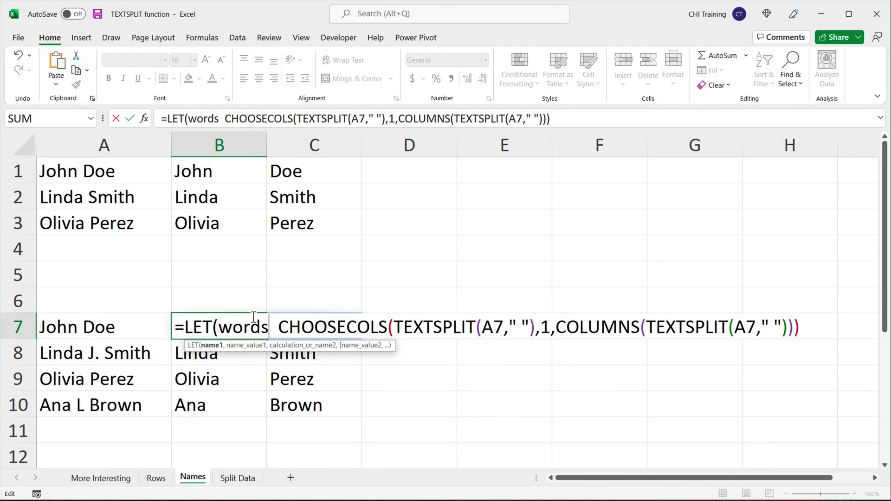
{"action": "type", "text": ","}
{"action": "key", "text": "ctrl+v"}
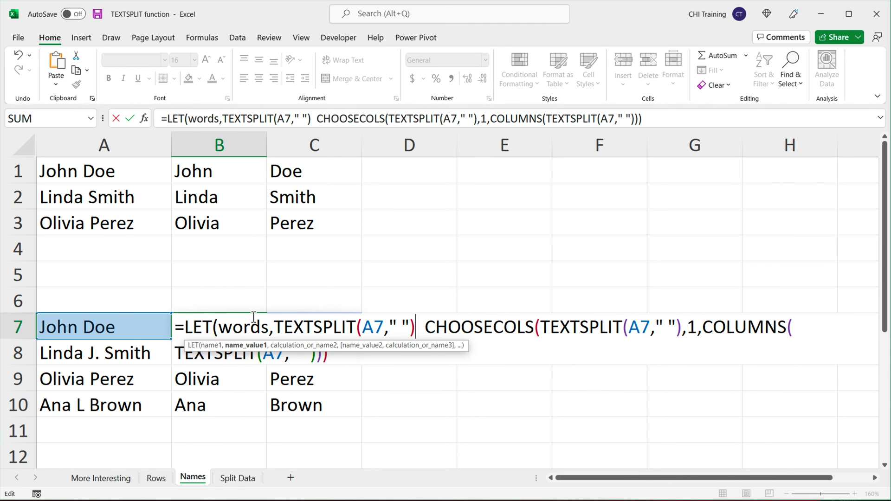
{"action": "type", "text": ","}
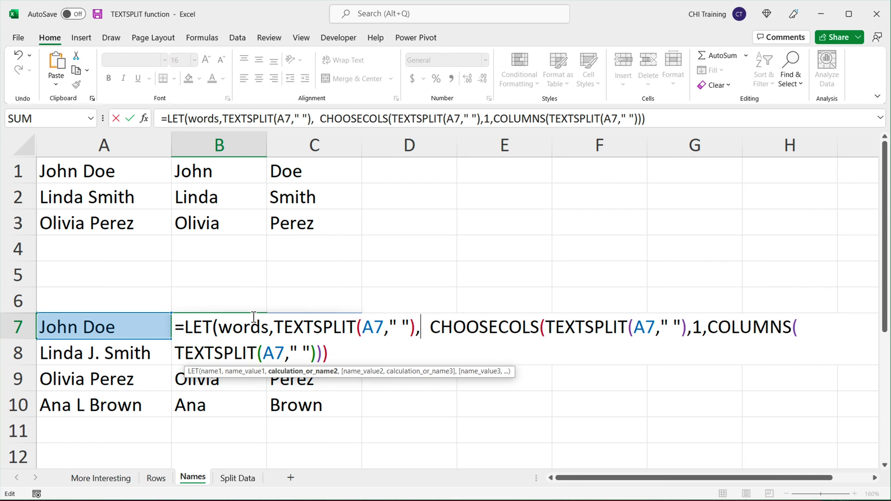
{"action": "key", "text": "Delete"}
{"action": "key", "text": "Delete"}
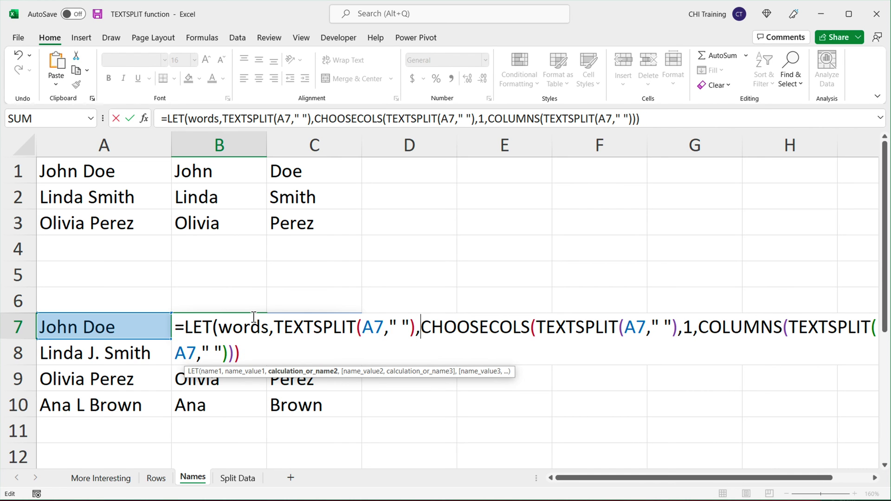
- Replace the TEXTSPLIT(A7," ") arguments inside CHOOSECOLS and COLUMNS in B7's formula with the name words
{"action": "left_click_drag", "start_coordinate": [536, 327], "coordinate": [679, 327]}
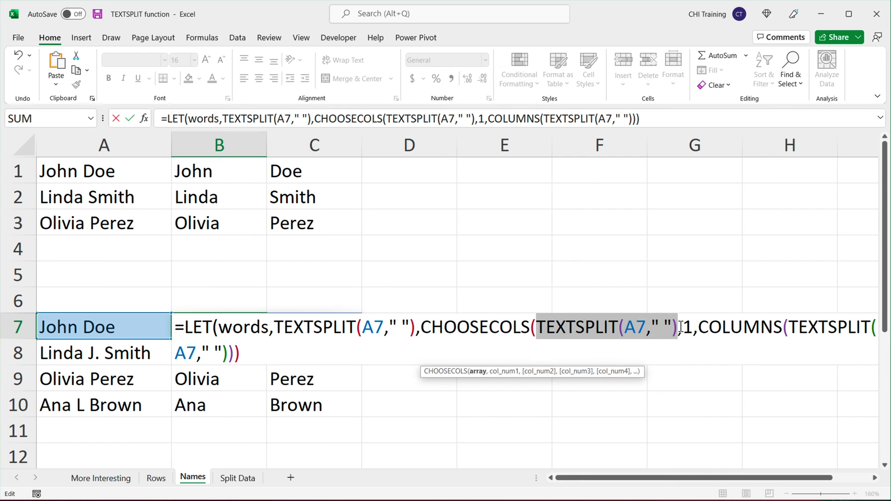
{"action": "type", "text": "words"}
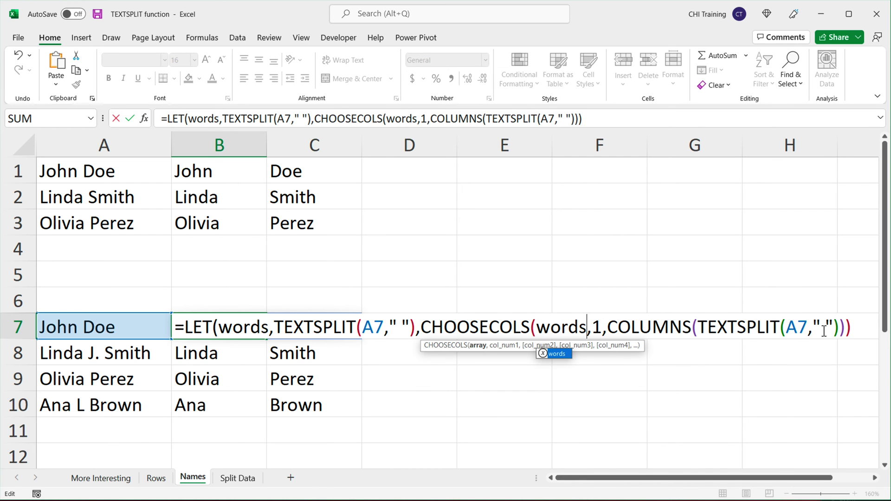
{"action": "left_click_drag", "start_coordinate": [700, 329], "coordinate": [841, 330]}
{"action": "type", "text": "words"}
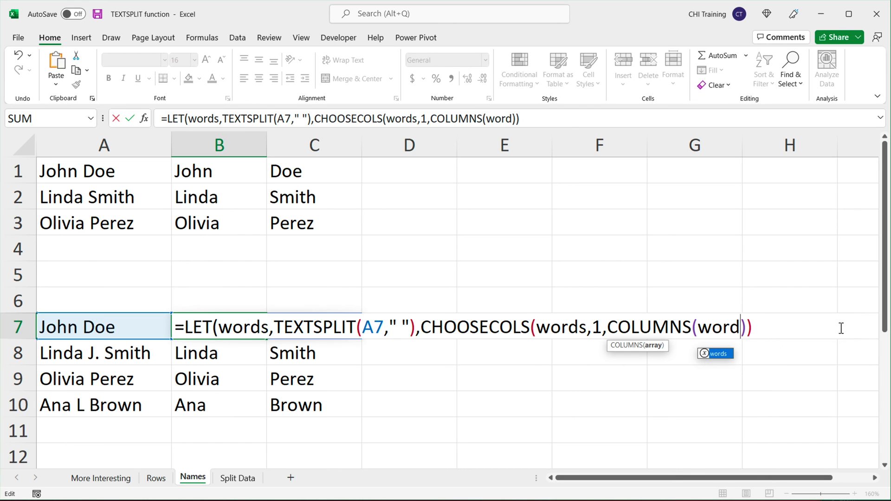
{"action": "left_click", "coordinate": [772, 327]}
- Close B7's LET formula with a final parenthesis and fill it down to B10
{"action": "left_click_drag", "start_coordinate": [274, 327], "coordinate": [422, 325]}
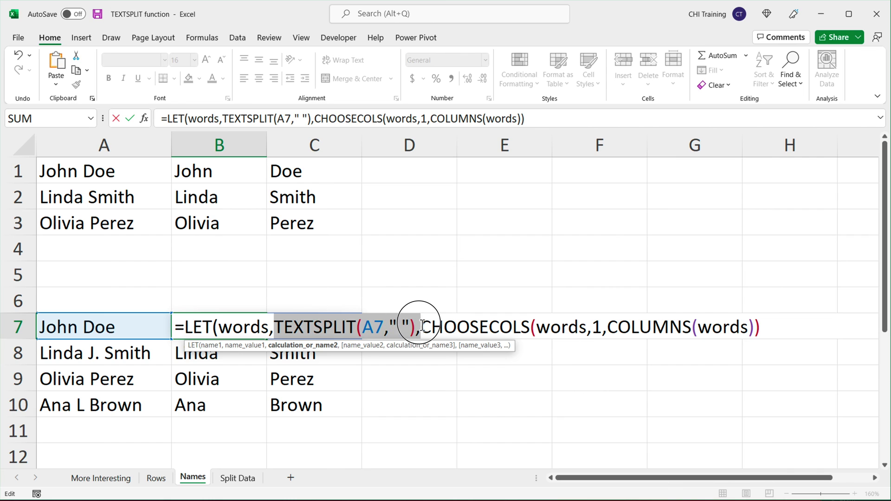
{"action": "left_click", "coordinate": [771, 323]}
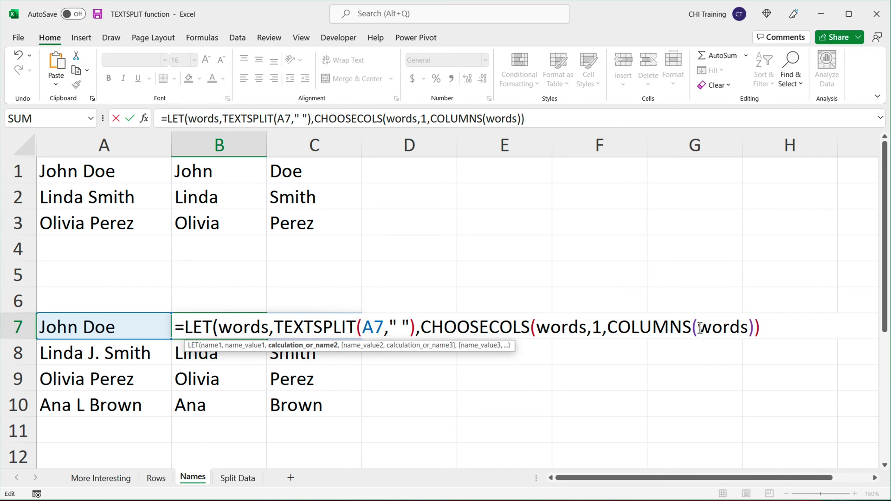
{"action": "type", "text": ")"}
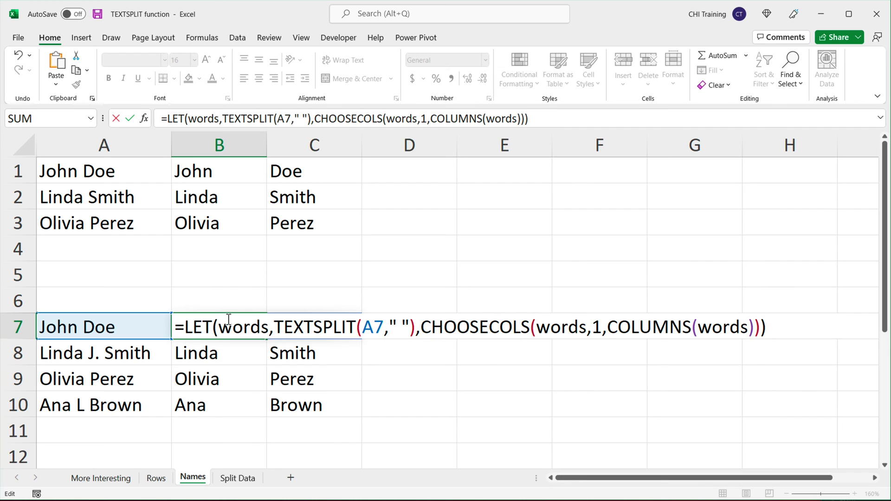
{"action": "key", "text": "Return"}
{"action": "left_click", "coordinate": [257, 330]}
{"action": "left_click_drag", "start_coordinate": [267, 339], "coordinate": [259, 408]}
{"action": "double_click", "coordinate": [232, 334]}
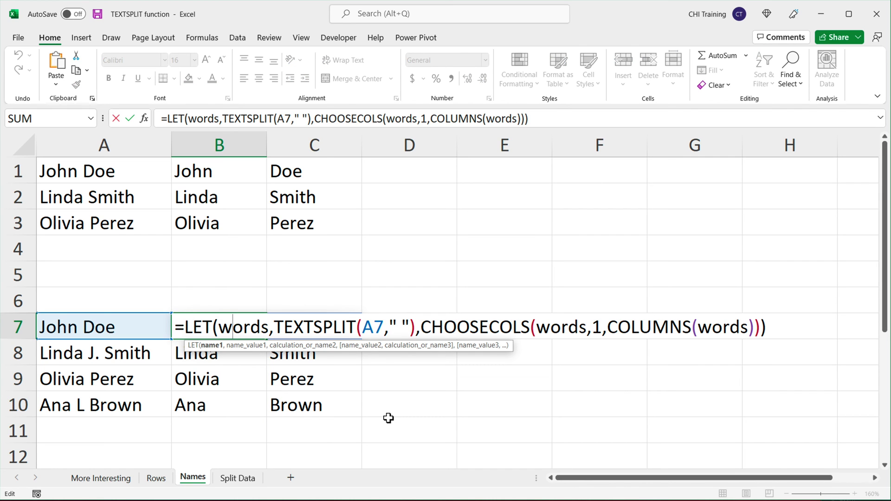
{"action": "key", "text": "Return"}
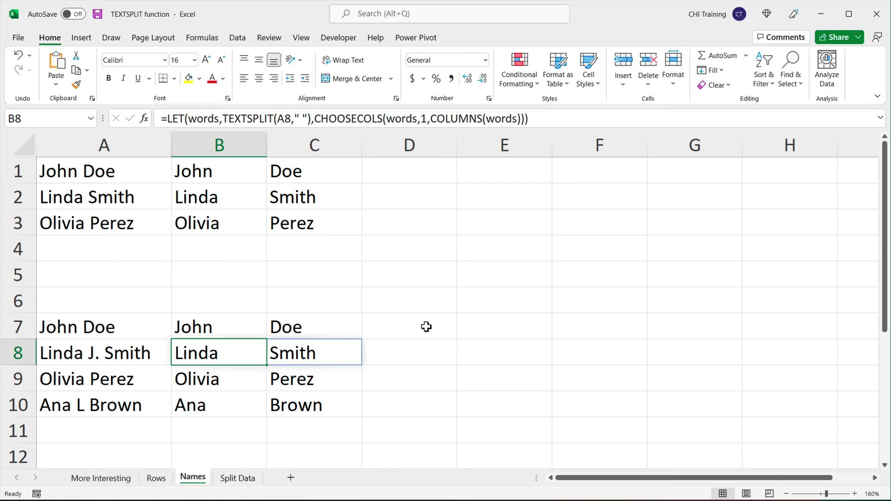
- On the Rows sheet, widen column B slightly, narrow column A so A1 wraps over four lines, and fit row 1's height to the text
{"action": "left_click", "coordinate": [156, 479]}
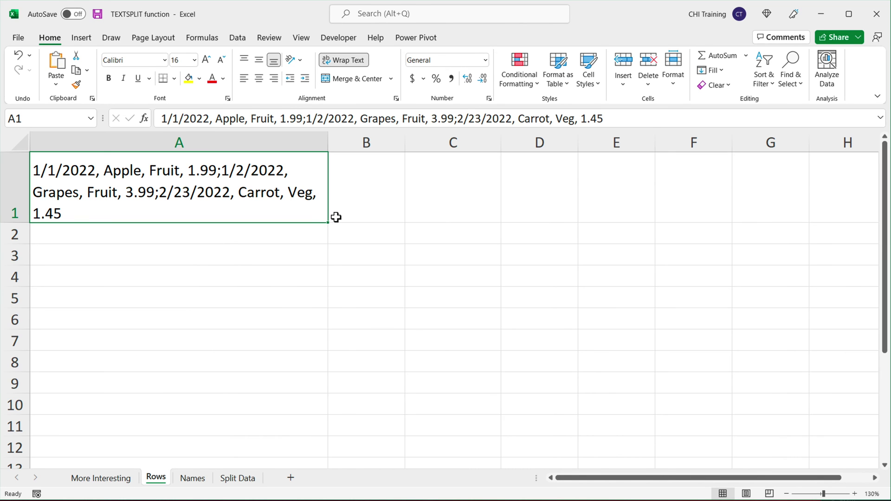
{"action": "left_click", "coordinate": [361, 189]}
{"action": "left_click_drag", "start_coordinate": [407, 139], "coordinate": [426, 139]}
{"action": "left_click", "coordinate": [171, 168]}
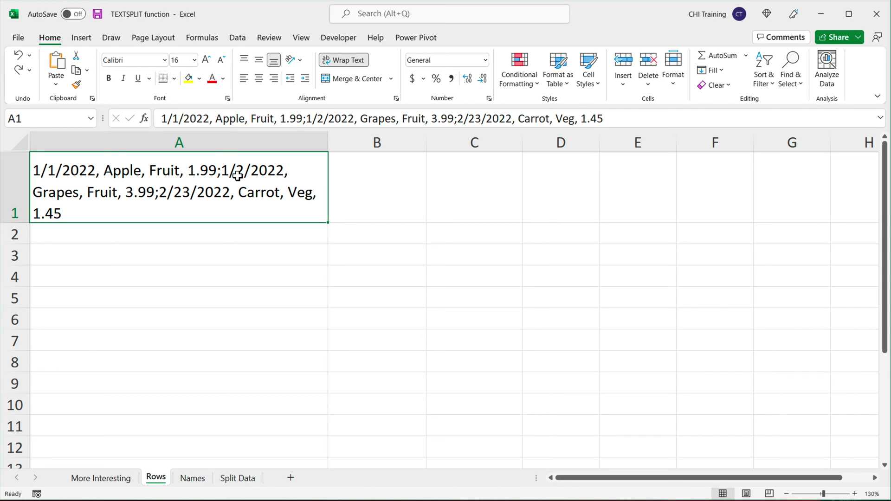
{"action": "left_click_drag", "start_coordinate": [329, 146], "coordinate": [668, 142]}
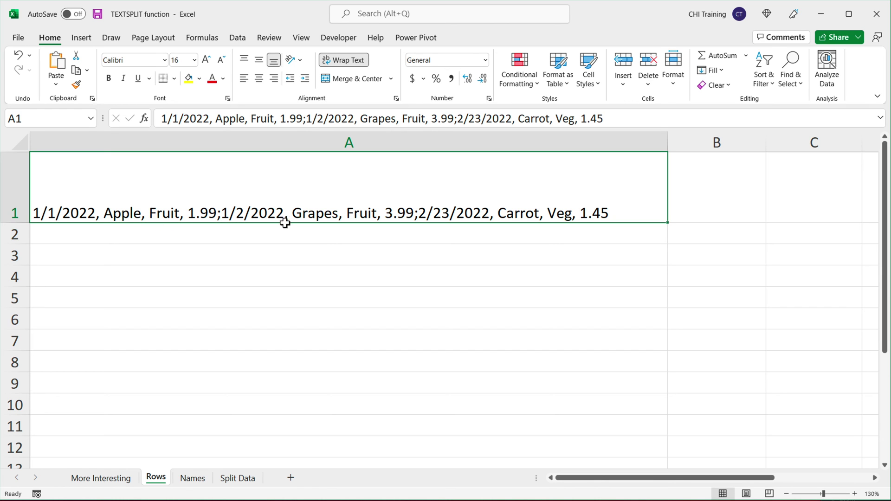
{"action": "left_click_drag", "start_coordinate": [668, 145], "coordinate": [191, 163]}
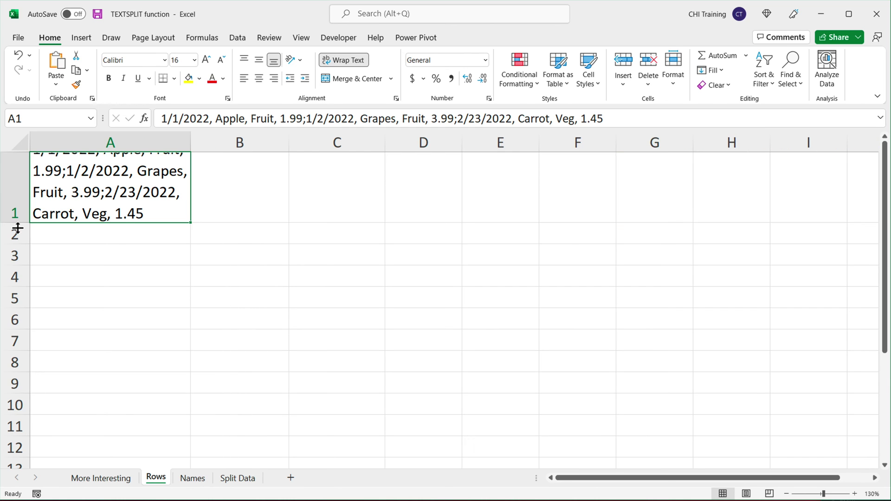
- Enter =TEXTSPLIT(A1,",",";") in B1 to split the text into columns at commas and rows at semicolons
{"action": "left_click", "coordinate": [237, 198]}
{"action": "type", "text": "TEX"}
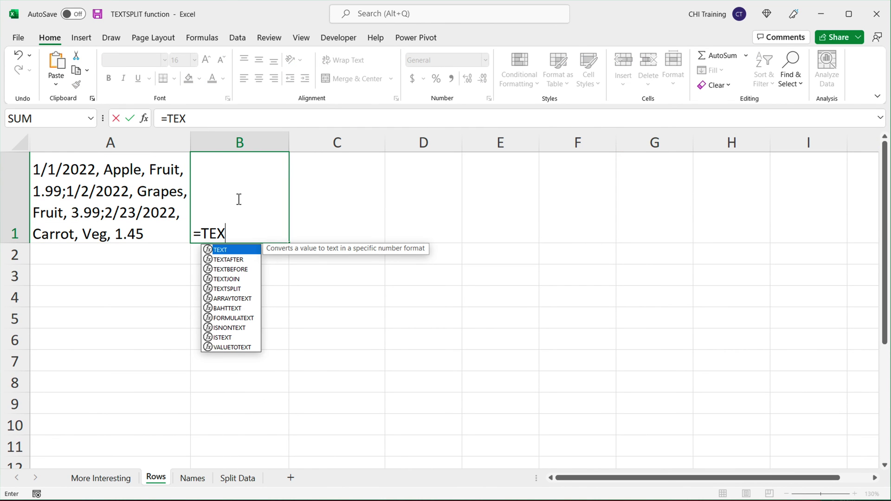
{"action": "type", "text": "TSPLIT("}
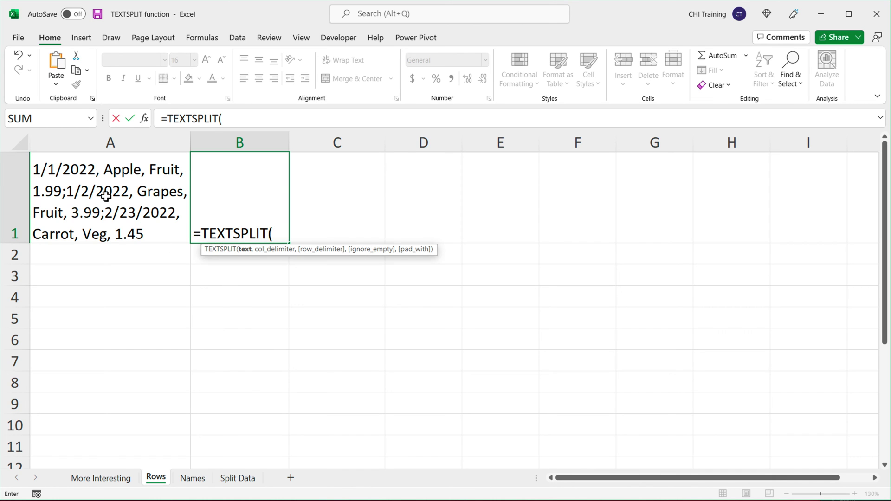
{"action": "left_click", "coordinate": [103, 194]}
{"action": "type", "text": ","}
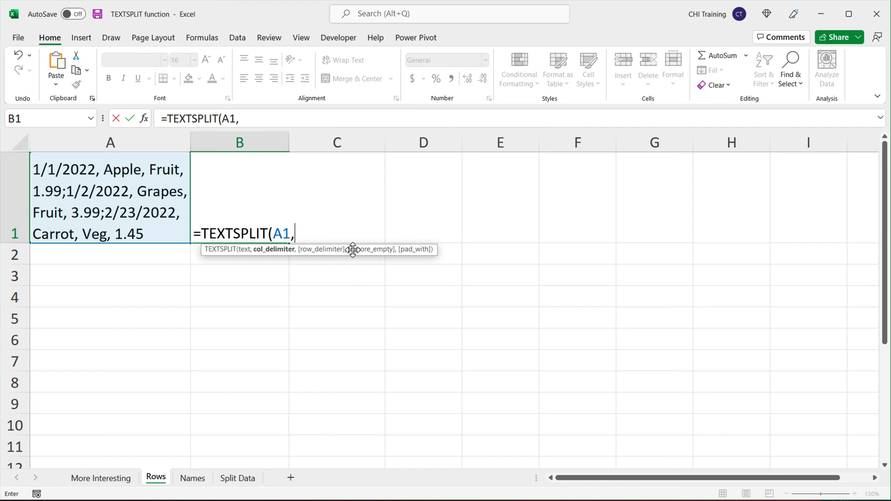
{"action": "type", "text": "\",\","}
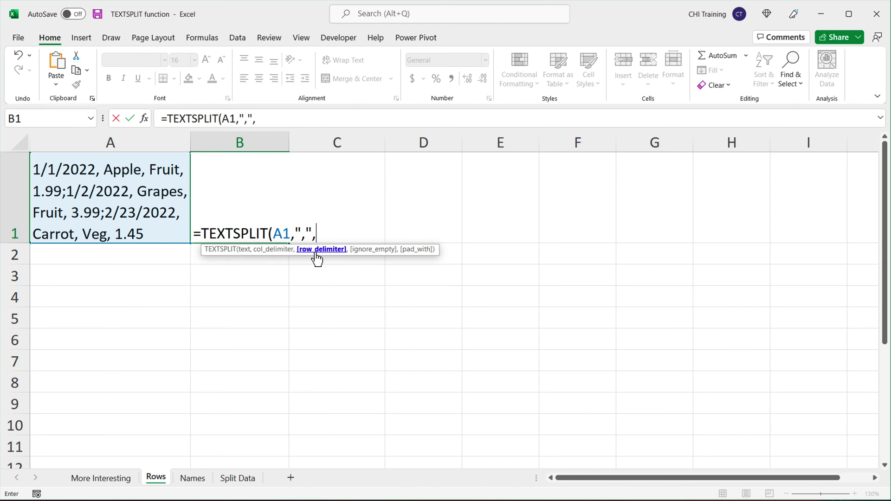
{"action": "type", "text": "\";\""}
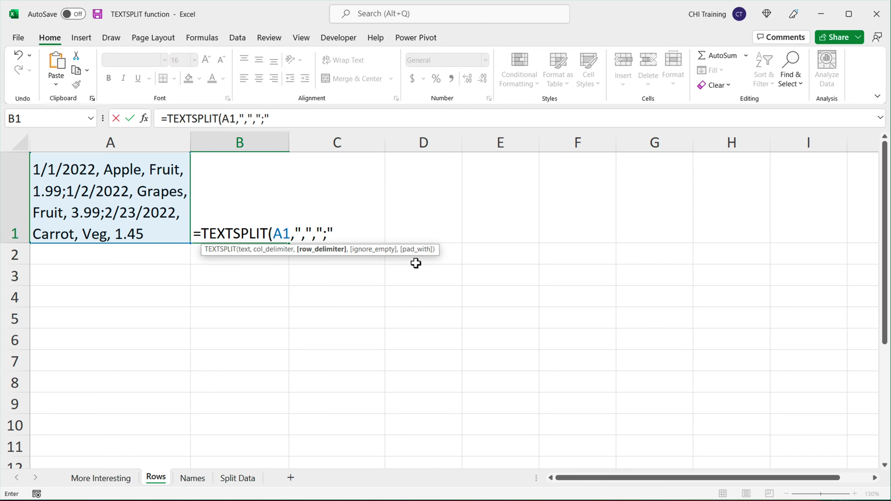
{"action": "type", "text": ")"}
{"action": "key", "text": "Return"}
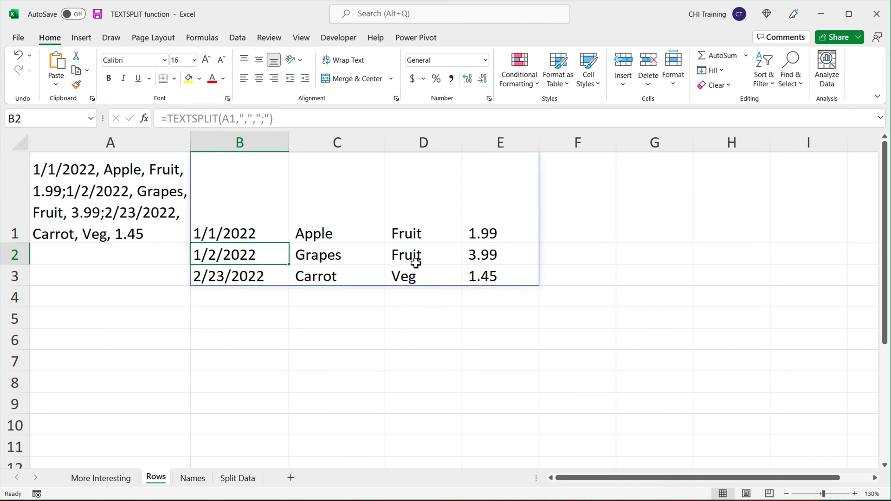
{"action": "left_click", "coordinate": [122, 194]}
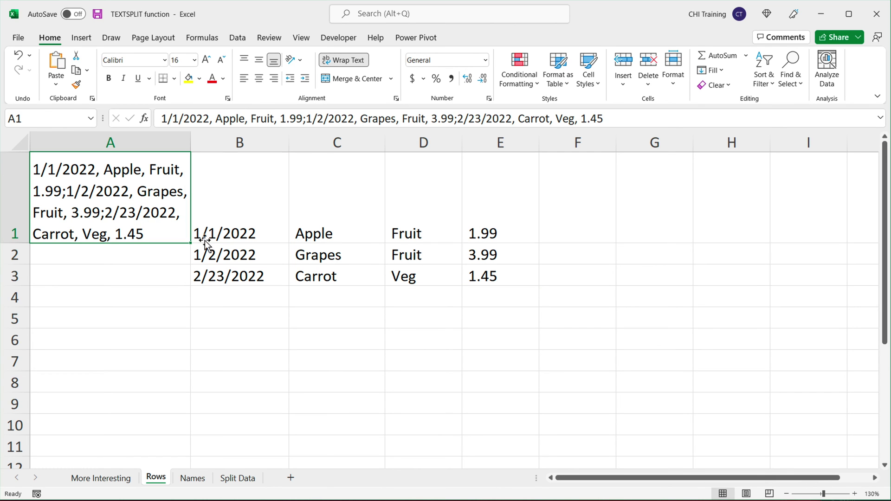
{"action": "left_click_drag", "start_coordinate": [240, 215], "coordinate": [499, 274]}
{"action": "left_click_drag", "start_coordinate": [247, 224], "coordinate": [467, 214]}
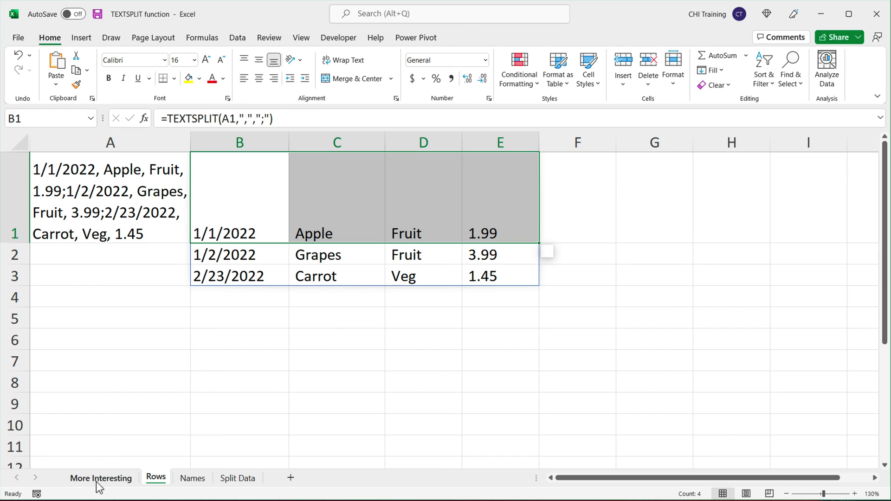
- On the More Interesting sheet, start a TEXTSPLIT formula in B1
{"action": "left_click", "coordinate": [111, 479]}
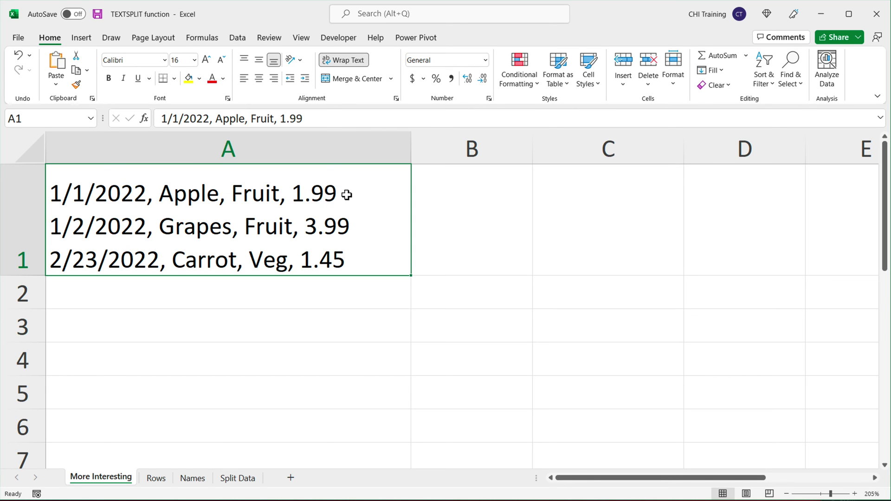
{"action": "double_click", "coordinate": [347, 195]}
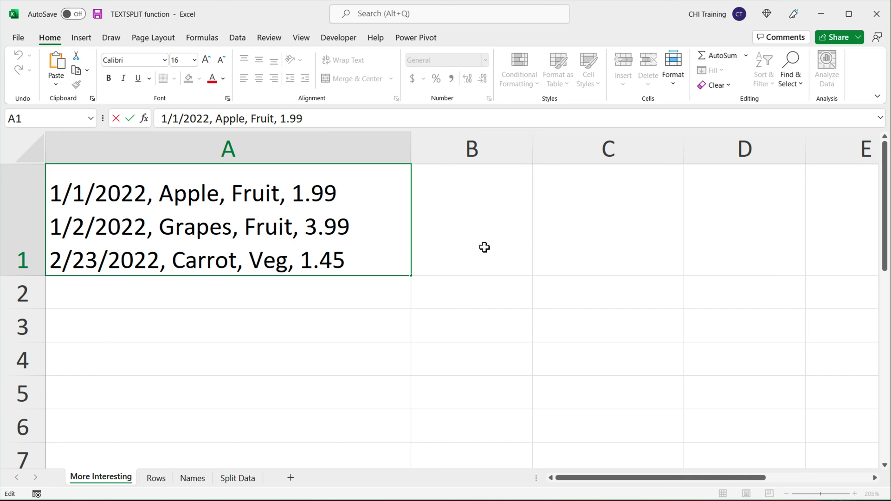
{"action": "key", "text": "Escape"}
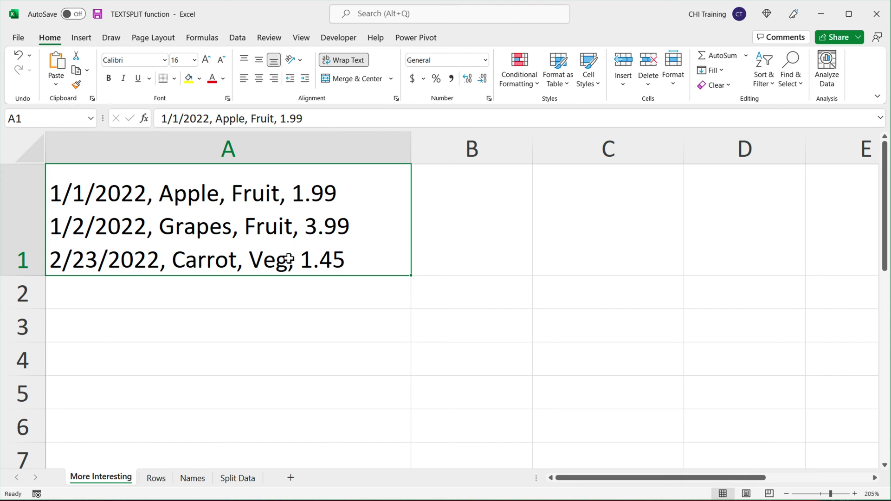
{"action": "scroll", "coordinate": [298, 260], "scroll_direction": "down", "scroll_amount": 4}
{"action": "left_click", "coordinate": [358, 217]}
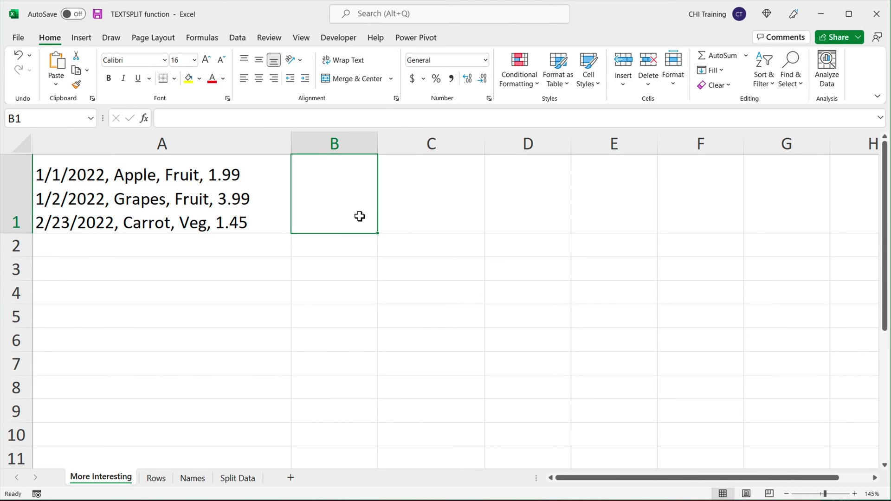
{"action": "type", "text": "=TEX"}
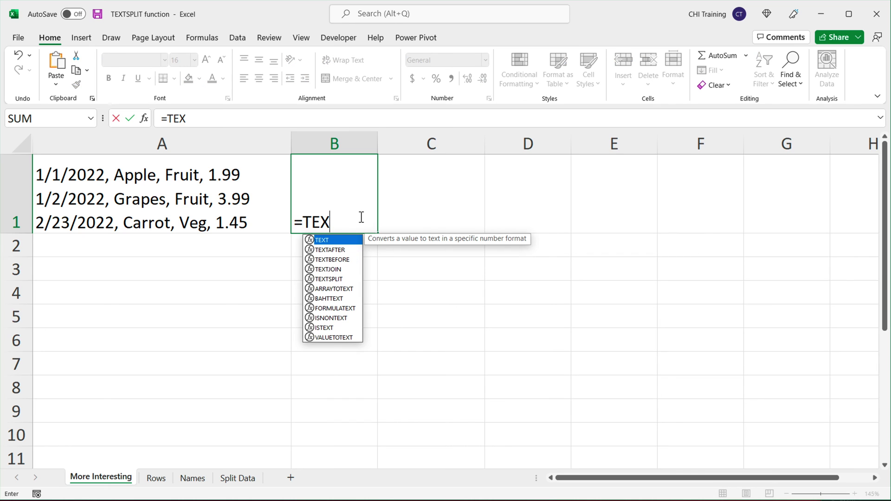
{"action": "key", "text": "Down"}
{"action": "key", "text": "Down"}
{"action": "key", "text": "Down"}
{"action": "key", "text": "Down"}
{"action": "key", "text": "Tab"}
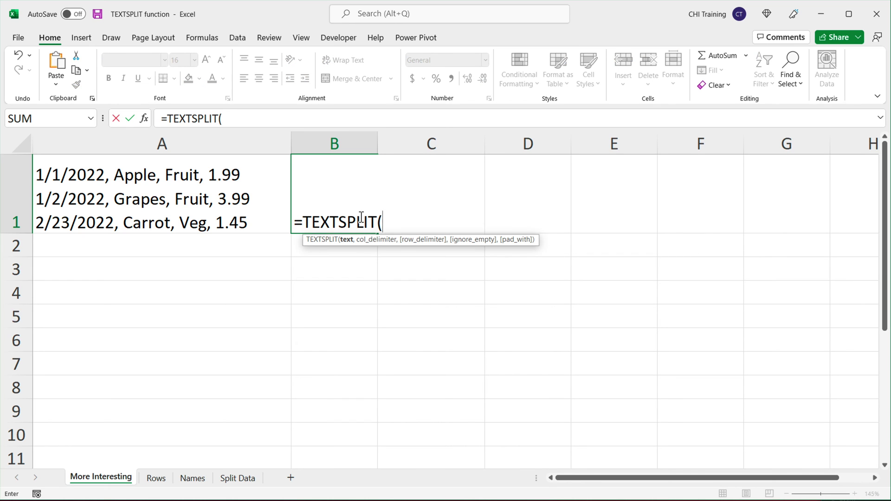
- Complete B1's TEXTSPLIT formula with A1 as the text, "," as column delimiter and a quoted line break as row delimiter
{"action": "left_click", "coordinate": [158, 196]}
{"action": "type", "text": ",\""}
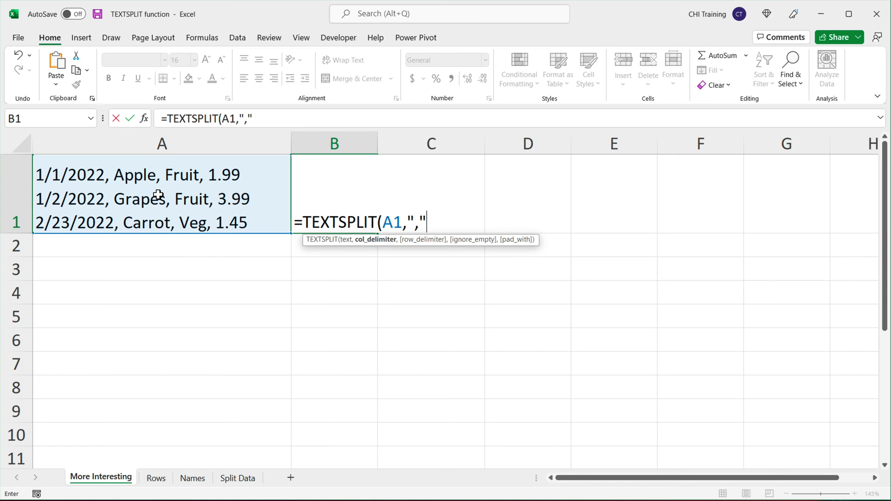
{"action": "type", "text": ",\","}
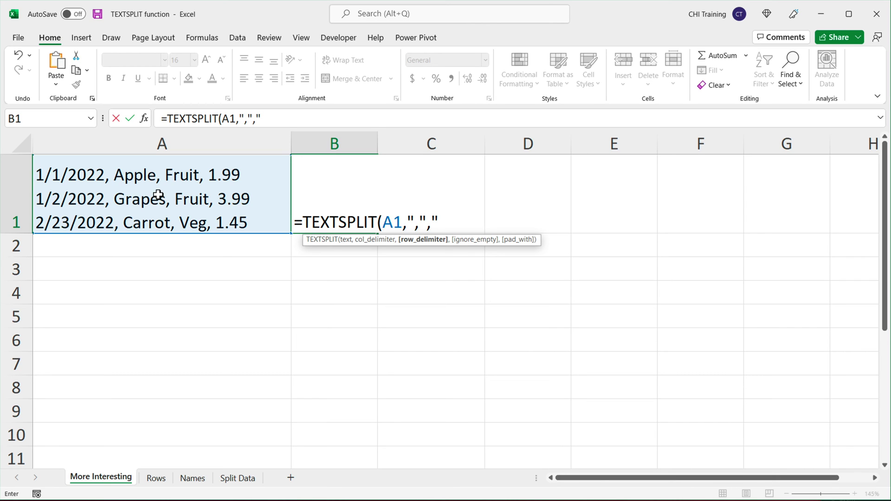
{"action": "key", "text": "alt+Return"}
{"action": "type", "text": "\""}
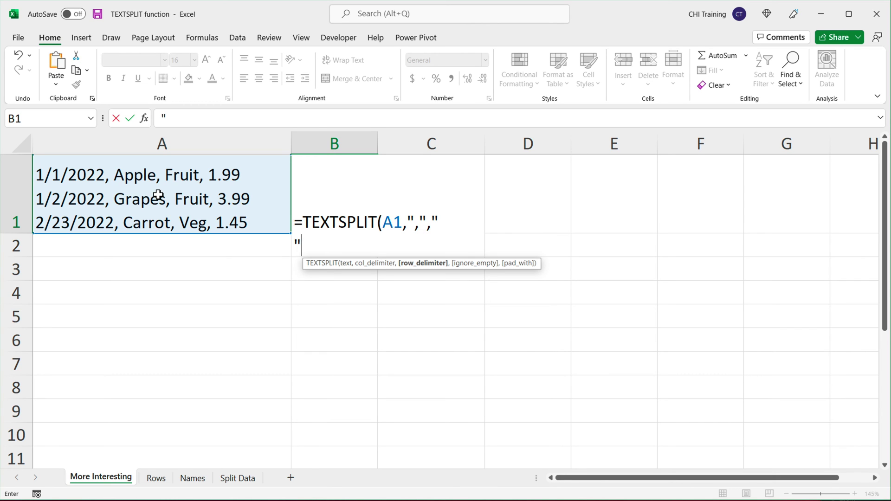
{"action": "left_click", "coordinate": [441, 223]}
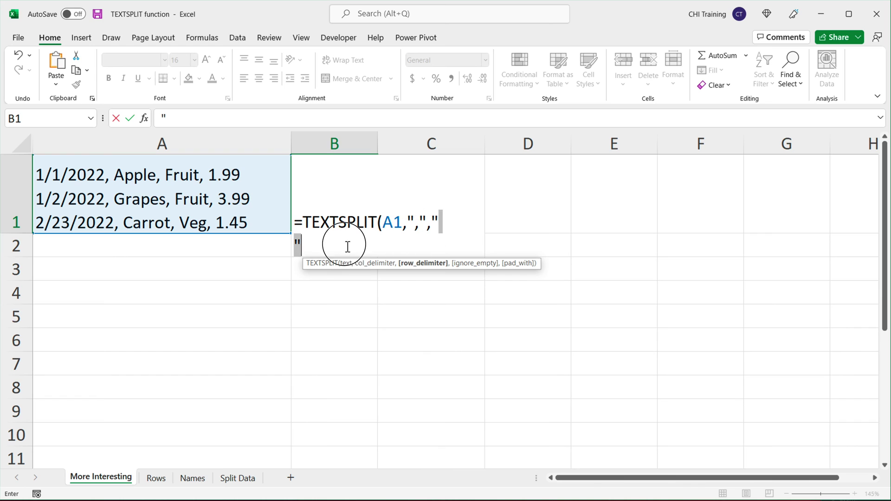
{"action": "left_click", "coordinate": [331, 246]}
{"action": "type", "text": ")"}
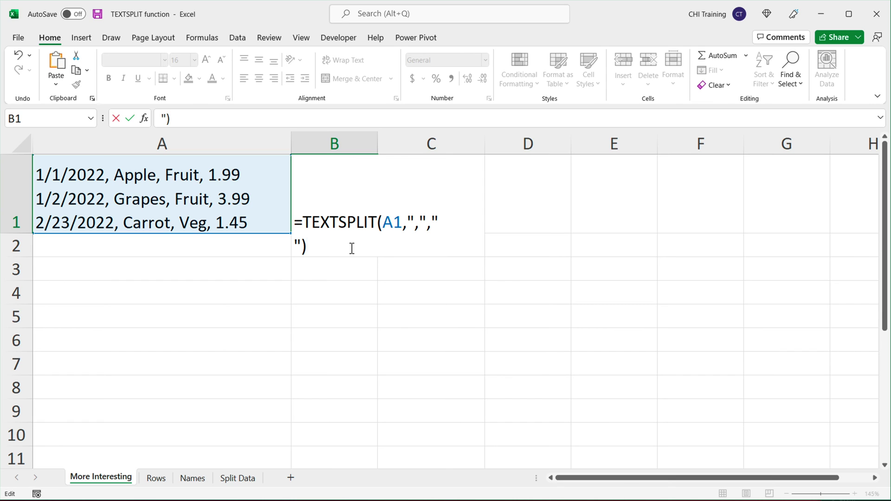
{"action": "key", "text": "Return"}
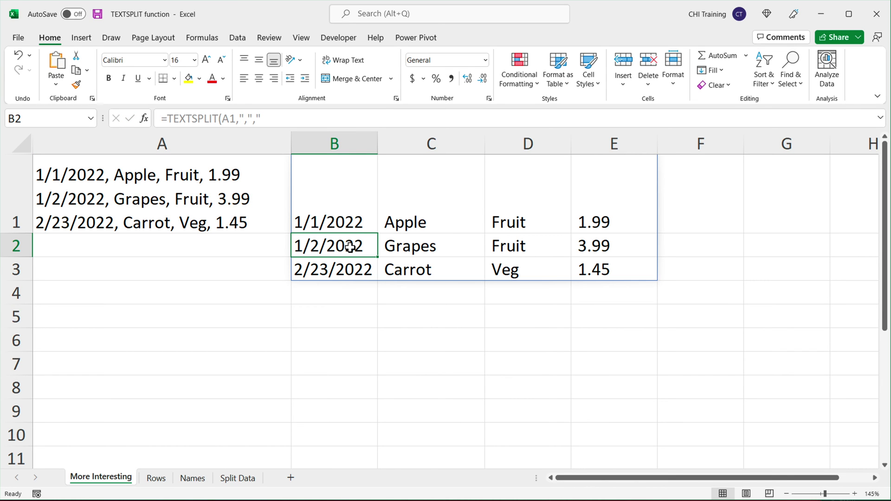
- Widen columns B and E of the split results slightly
{"action": "left_click", "coordinate": [338, 221]}
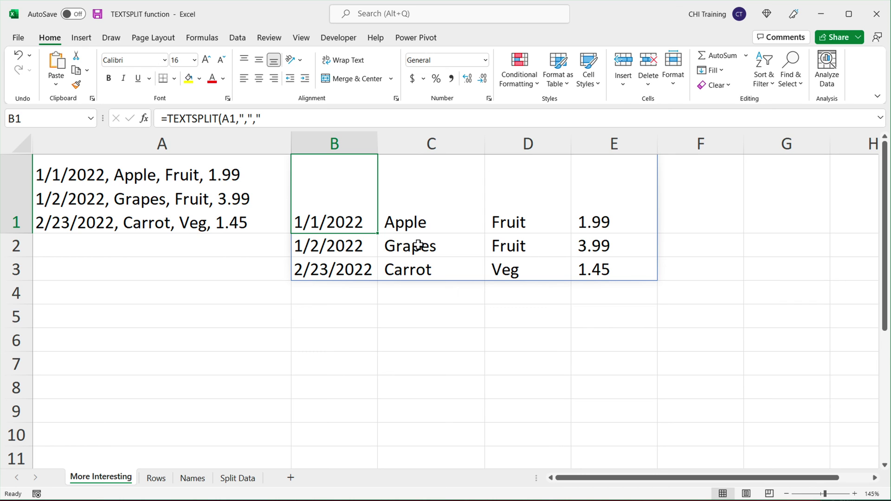
{"action": "left_click_drag", "start_coordinate": [377, 140], "coordinate": [400, 141]}
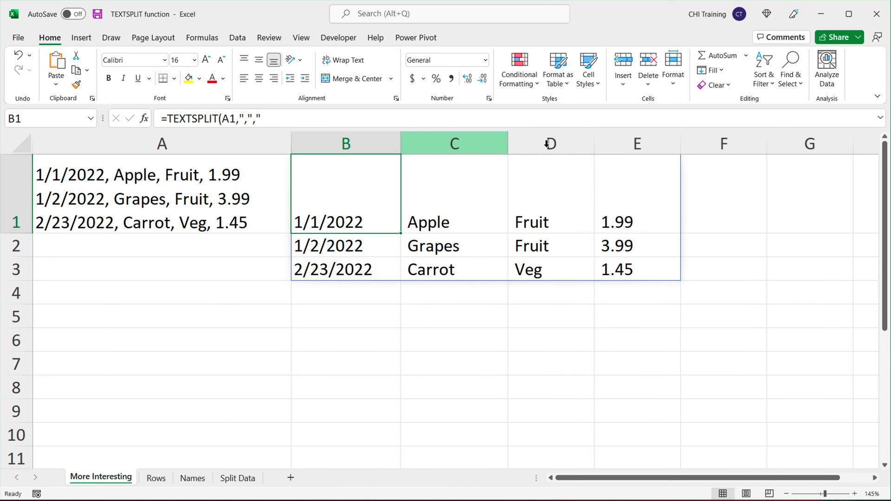
{"action": "left_click_drag", "start_coordinate": [679, 140], "coordinate": [694, 141]}
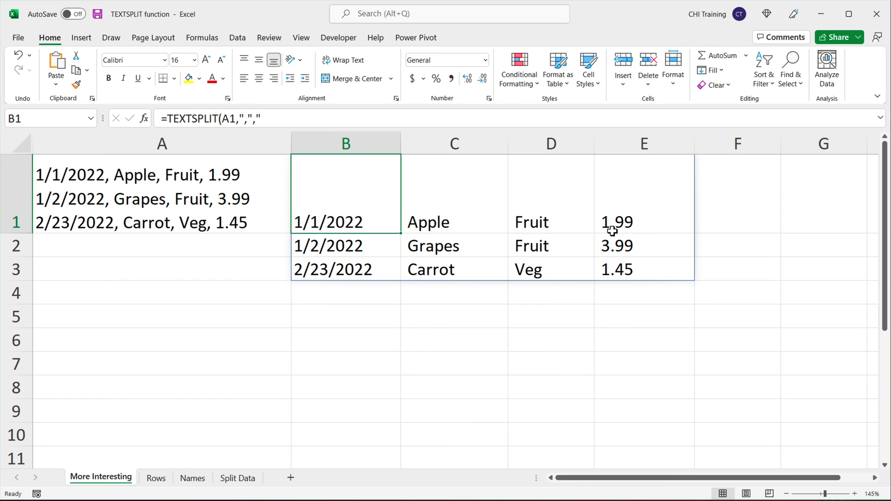
- Enter =SUM(E1:E3) in E6 to total the split price values in column E
{"action": "left_click", "coordinate": [637, 338]}
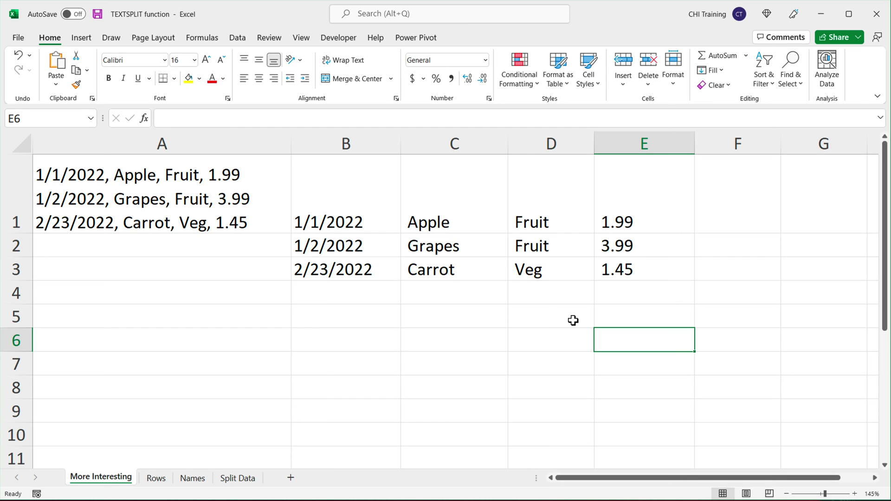
{"action": "type", "text": "=SUM("}
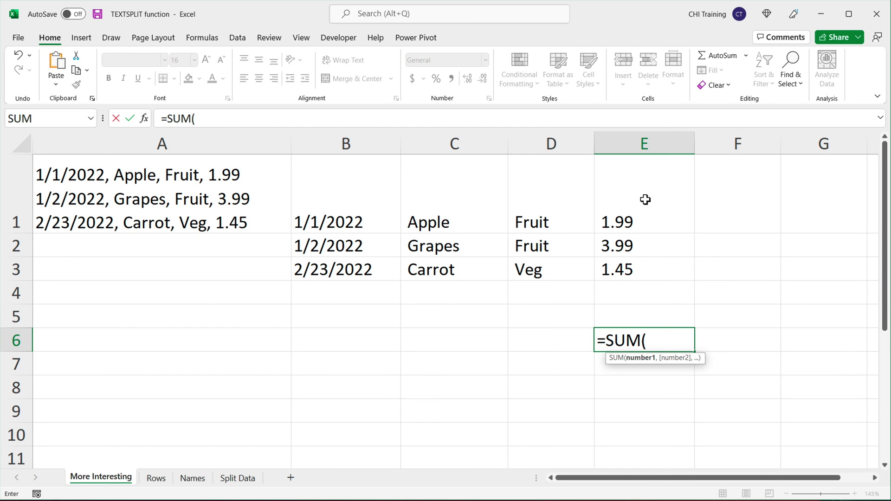
{"action": "left_click_drag", "start_coordinate": [645, 218], "coordinate": [657, 277]}
{"action": "type", "text": ")"}
{"action": "key", "text": "Return"}
{"action": "left_click", "coordinate": [641, 339]}
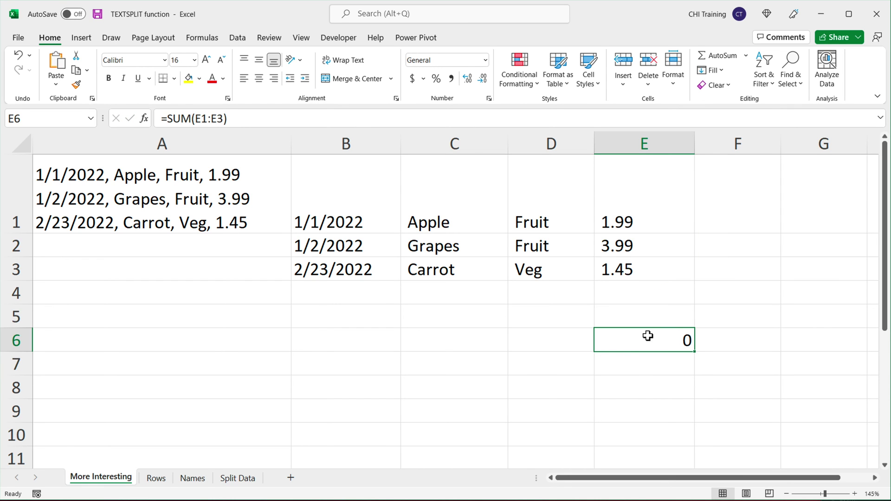
- Wrap B1's TEXTSPLIT formula in TRIM to strip the extra spaces from the split values
{"action": "left_click", "coordinate": [367, 219]}
{"action": "double_click", "coordinate": [330, 223]}
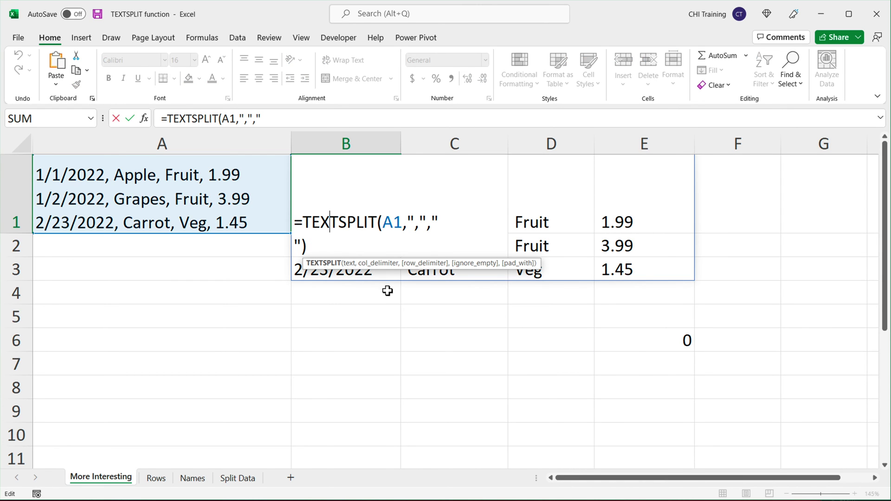
{"action": "left_click", "coordinate": [382, 222]}
{"action": "type", "text": "TRIM("}
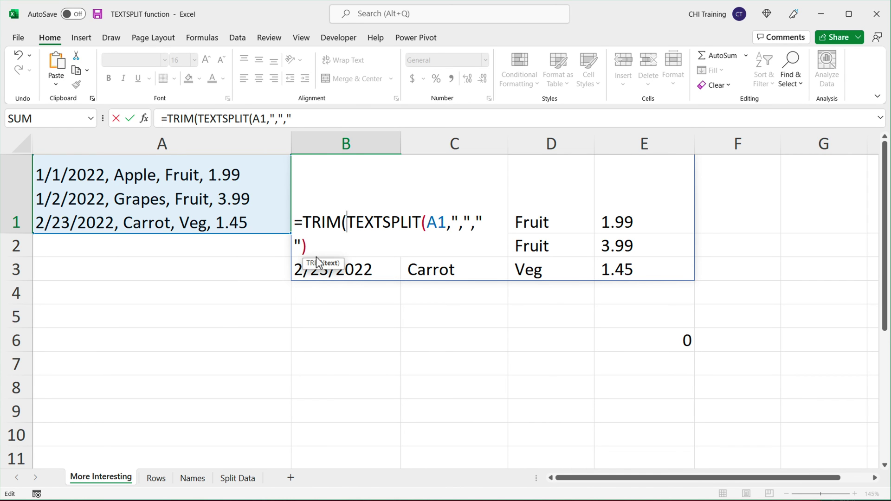
{"action": "left_click", "coordinate": [322, 250]}
{"action": "type", "text": ")"}
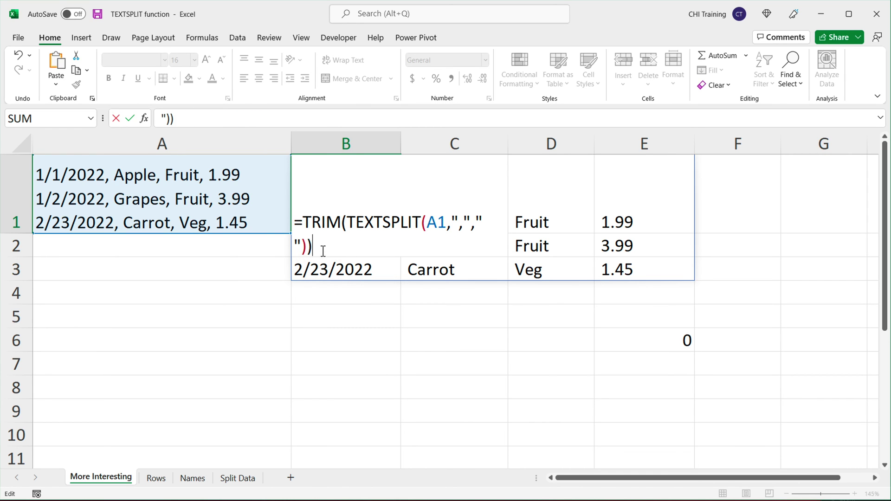
{"action": "key", "text": "Return"}
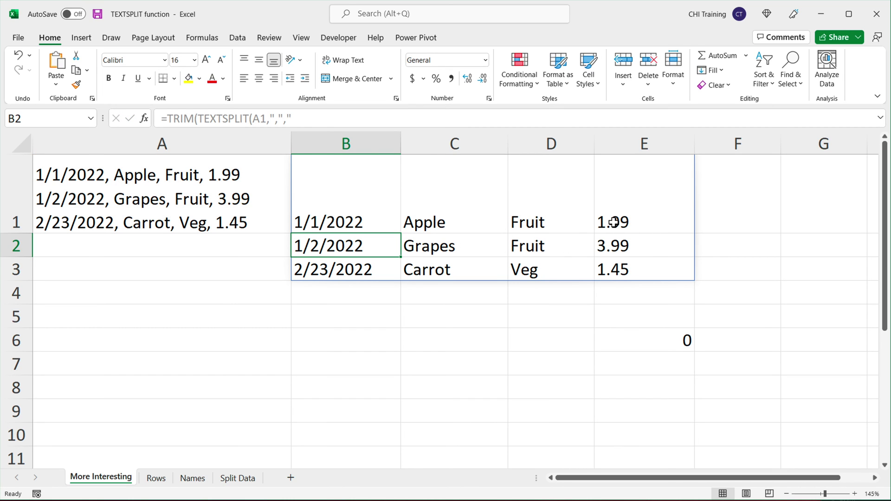
- Nest B1's TRIM(TEXTSPLIT) expression in a LET function that assigns it to the name data
{"action": "left_click_drag", "start_coordinate": [619, 215], "coordinate": [631, 264]}
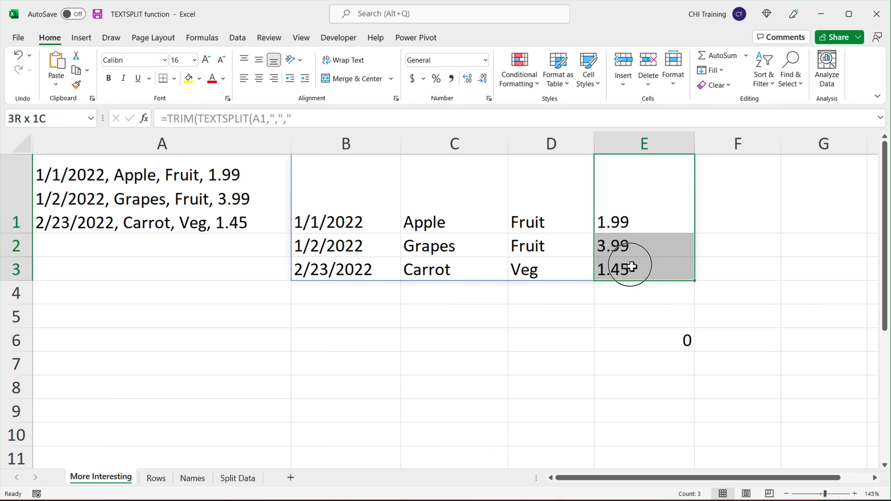
{"action": "left_click_drag", "start_coordinate": [343, 215], "coordinate": [342, 271]}
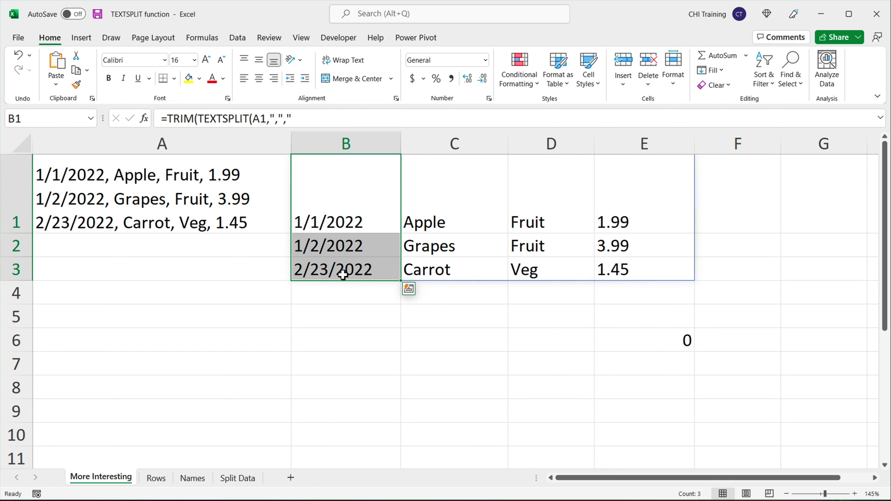
{"action": "double_click", "coordinate": [338, 209]}
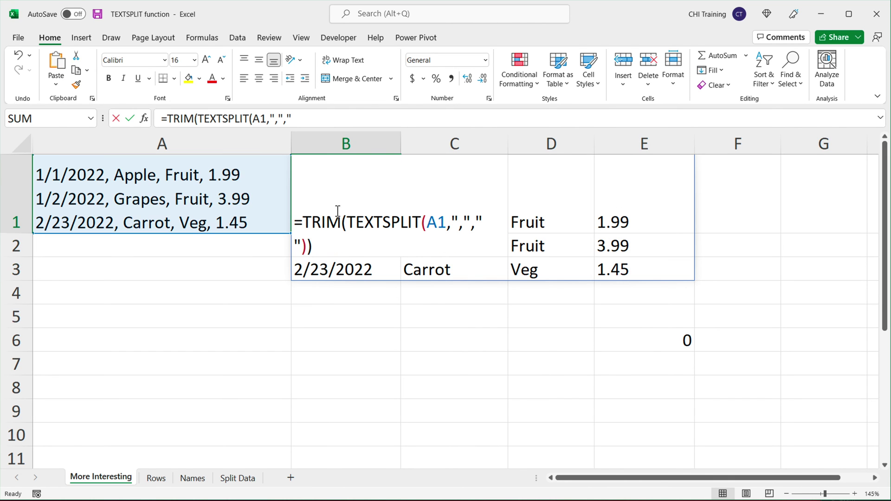
{"action": "left_click", "coordinate": [307, 223]}
{"action": "left_click_drag", "start_coordinate": [306, 223], "coordinate": [342, 265]}
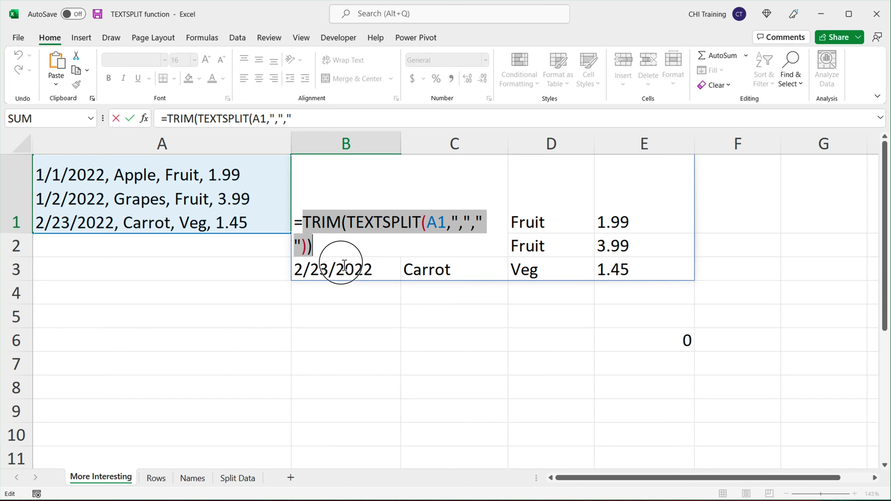
{"action": "left_click", "coordinate": [307, 227]}
{"action": "type", "text": "LET("}
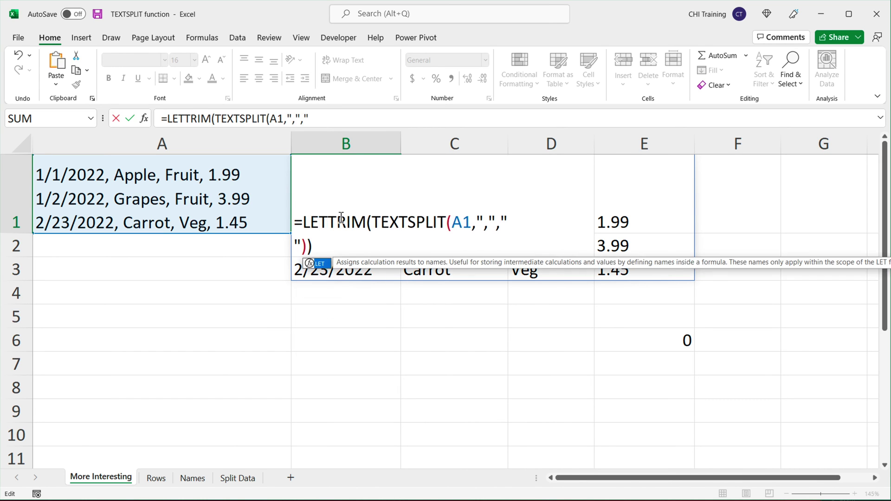
{"action": "type", "text": "data,"}
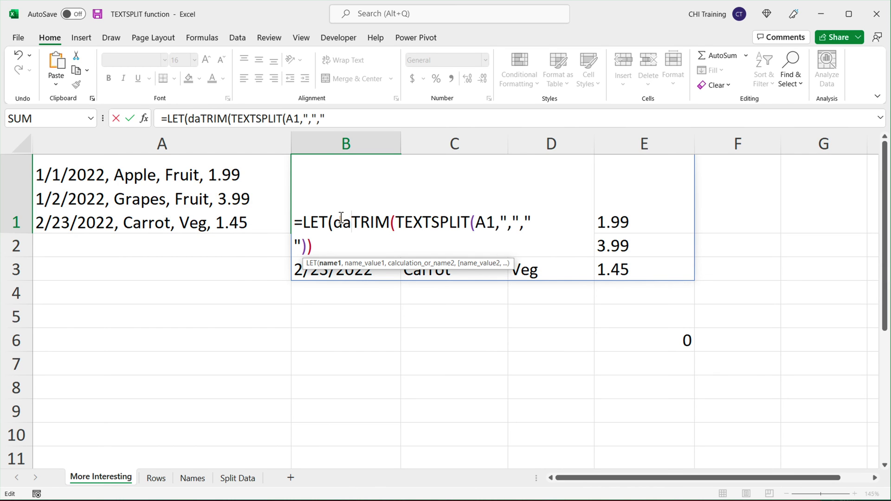
{"action": "left_click_drag", "start_coordinate": [371, 222], "coordinate": [411, 347]}
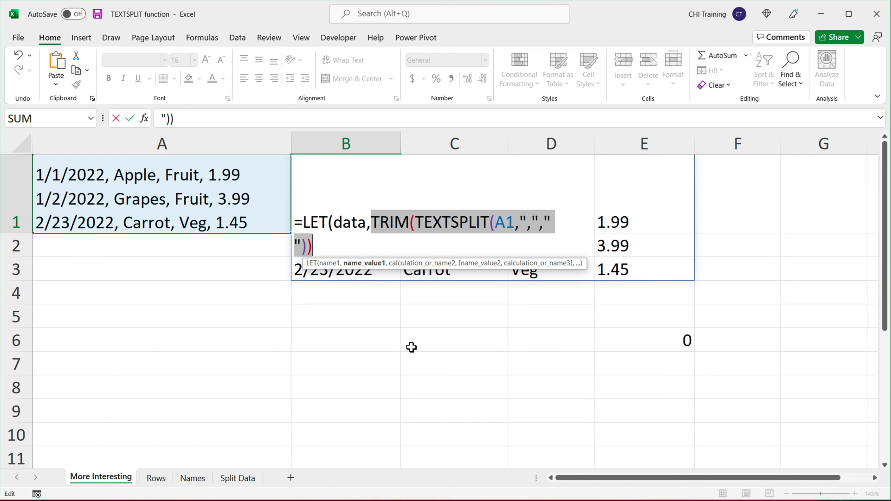
{"action": "left_click", "coordinate": [329, 253]}
{"action": "type", "text": ","}
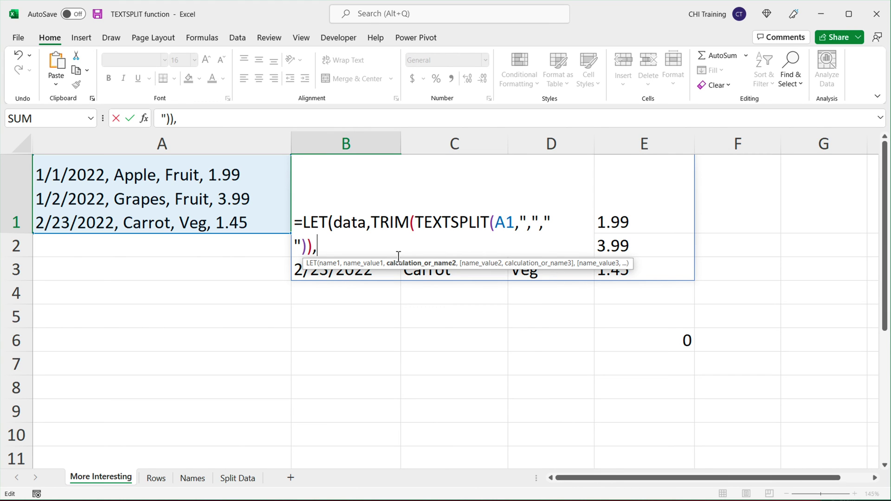
- Complete B1's LET formula with IFERROR(data+0,data) as the calculation and check the total in E6
{"action": "type", "text": "IF"}
{"action": "key", "text": "Tab"}
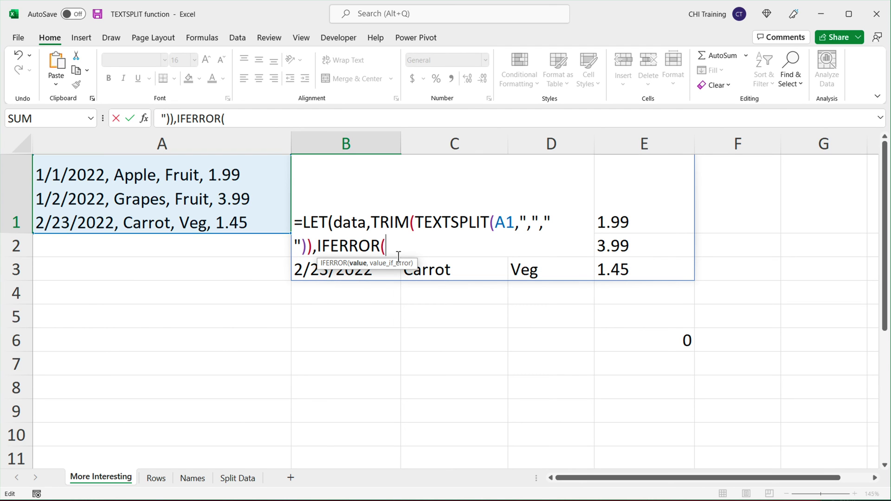
{"action": "type", "text": "data"}
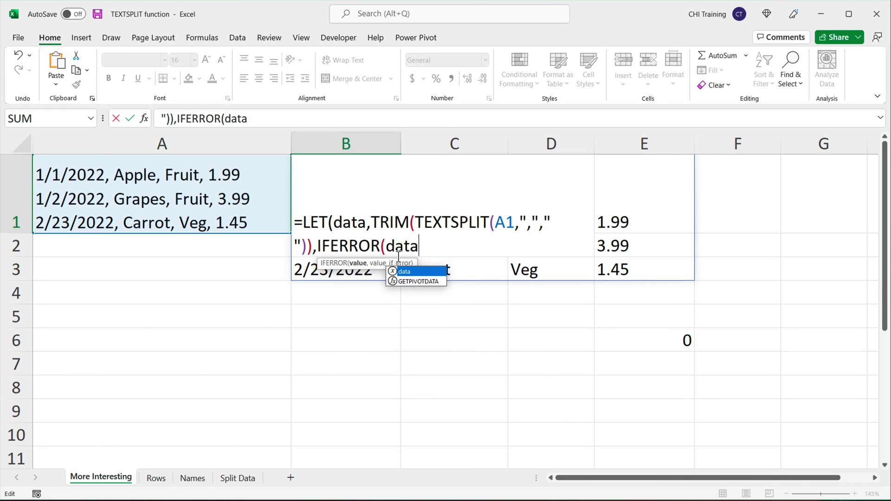
{"action": "type", "text": "+0,"}
{"action": "key", "text": "BackSpace"}
{"action": "type", "text": ")"}
{"action": "key", "text": "BackSpace"}
{"action": "type", "text": ",data"}
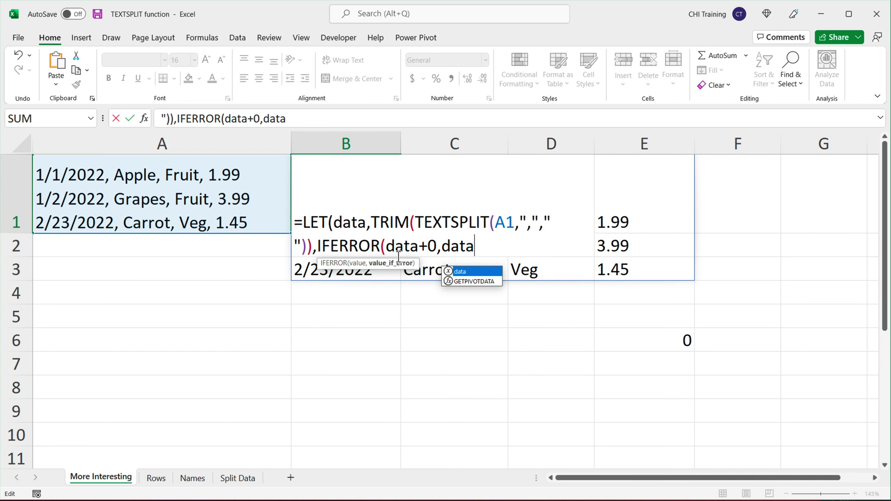
{"action": "type", "text": ")"}
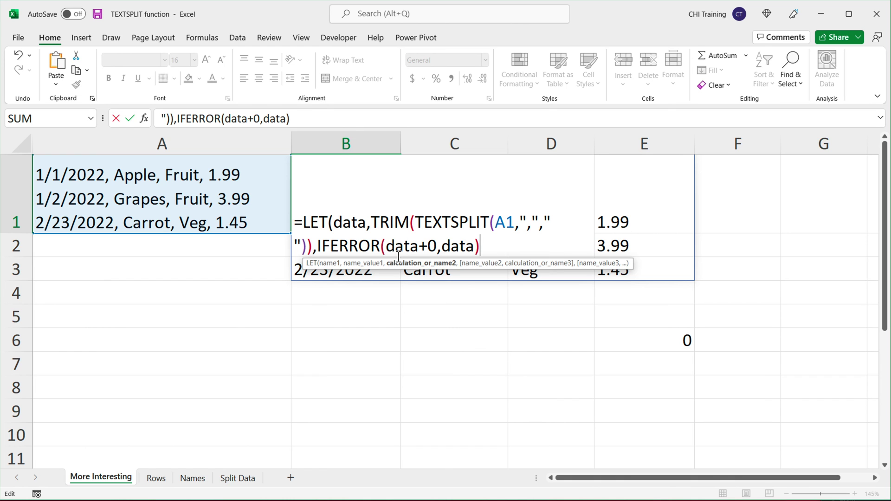
{"action": "type", "text": ")"}
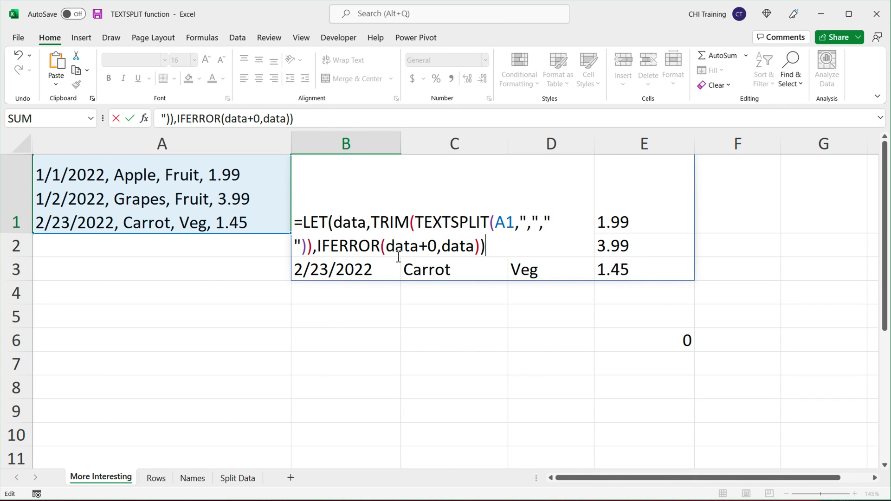
{"action": "key", "text": "Return"}
{"action": "left_click_drag", "start_coordinate": [658, 221], "coordinate": [668, 271]}
{"action": "left_click", "coordinate": [666, 340]}
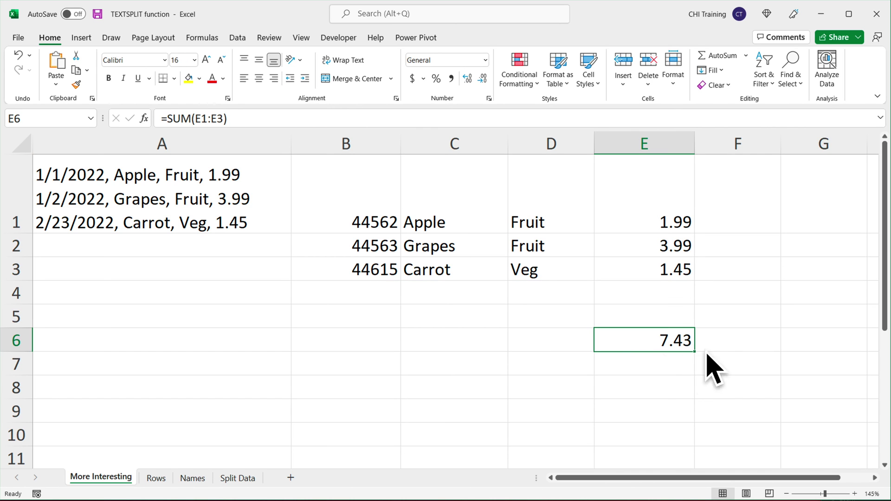
- Format column B as Short Date
{"action": "left_click", "coordinate": [369, 145]}
{"action": "left_click", "coordinate": [485, 60]}
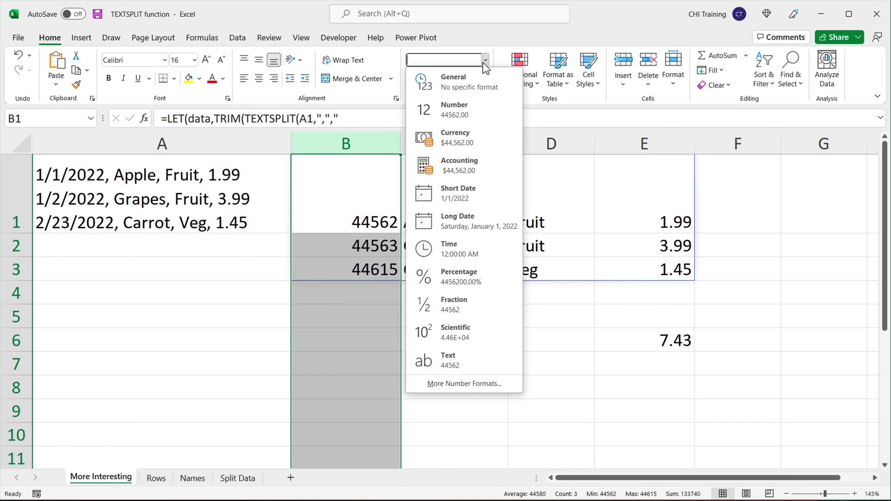
{"action": "left_click", "coordinate": [474, 188]}
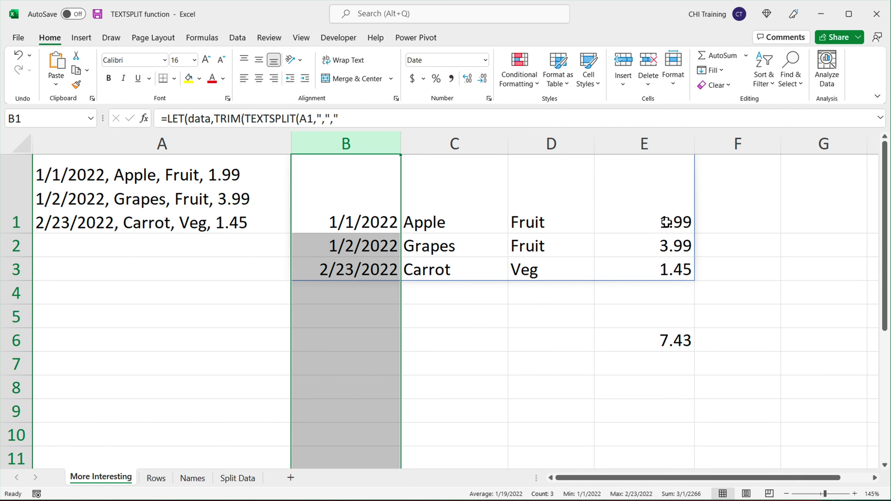
- Clear the SUM formula from cell E6
{"action": "left_click_drag", "start_coordinate": [667, 224], "coordinate": [678, 290]}
{"action": "left_click", "coordinate": [662, 343]}
{"action": "key", "text": "ctrl+z"}
- Replace B1's LET formula with the start of a new TEXTSPLIT formula
{"action": "left_click", "coordinate": [348, 205]}
{"action": "left_click", "coordinate": [354, 206]}
{"action": "double_click", "coordinate": [354, 206]}
{"action": "left_click_drag", "start_coordinate": [493, 248], "coordinate": [326, 216]}
{"action": "type", "text": "TEX"}
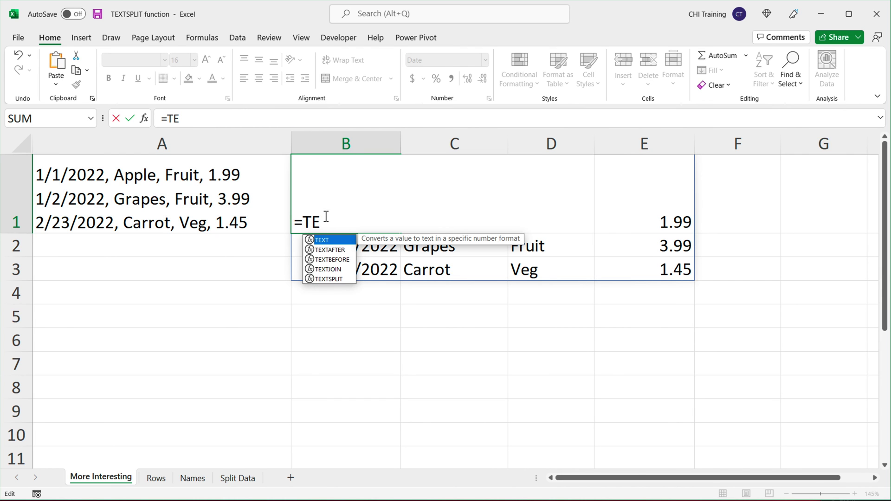
{"action": "key", "text": "Down"}
{"action": "key", "text": "Down"}
{"action": "key", "text": "Down"}
{"action": "key", "text": "Down"}
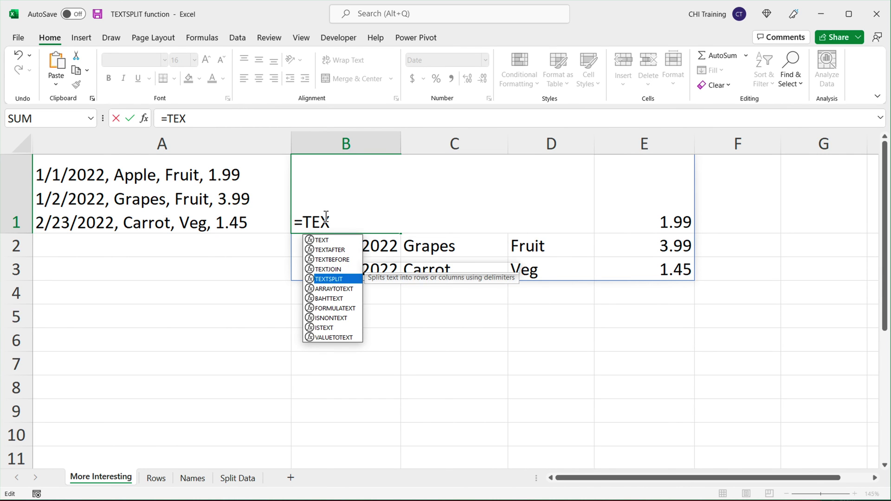
{"action": "key", "text": "Tab"}
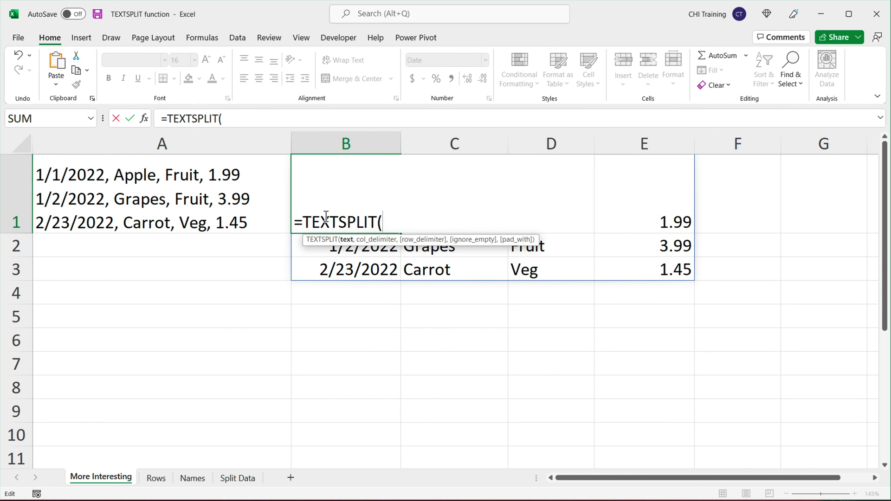
- Finish B1's new TEXTSPLIT formula using A1 as text, "," as column delimiter and a quoted line break as row delimiter
{"action": "left_click", "coordinate": [210, 200]}
{"action": "type", "text": ","}
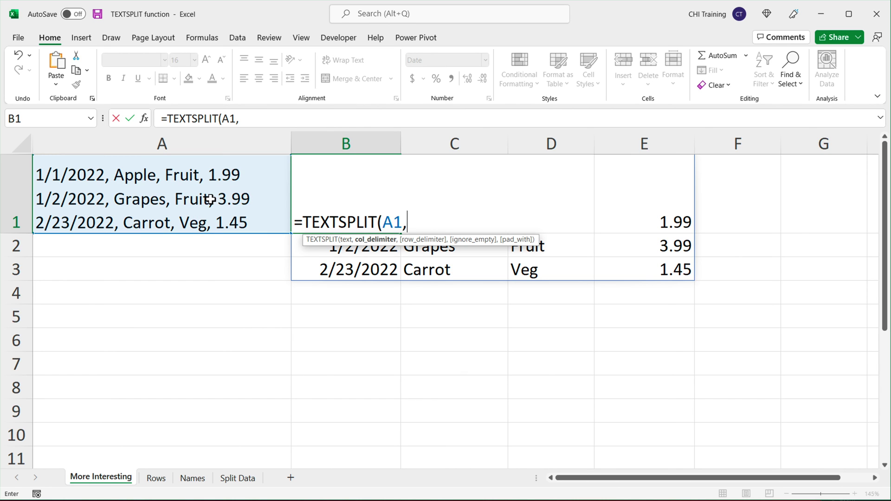
{"action": "type", "text": "\",\","}
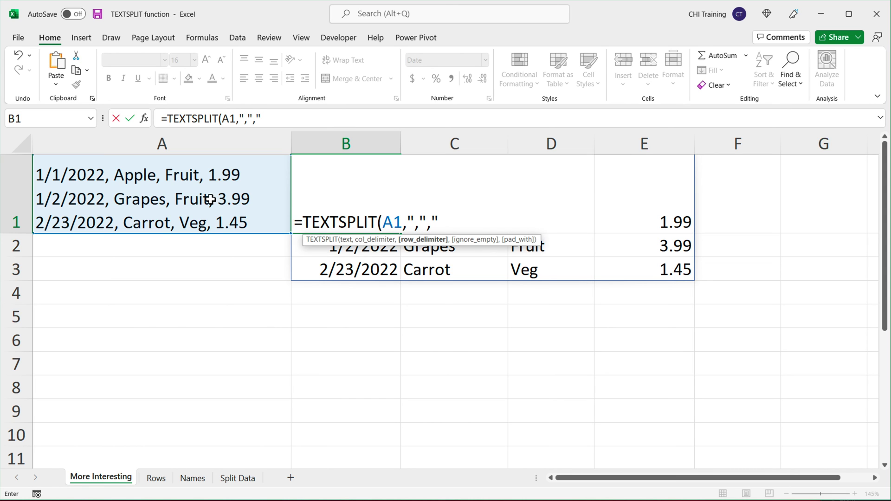
{"action": "type", "text": "\""}
{"action": "key", "text": "alt+Return"}
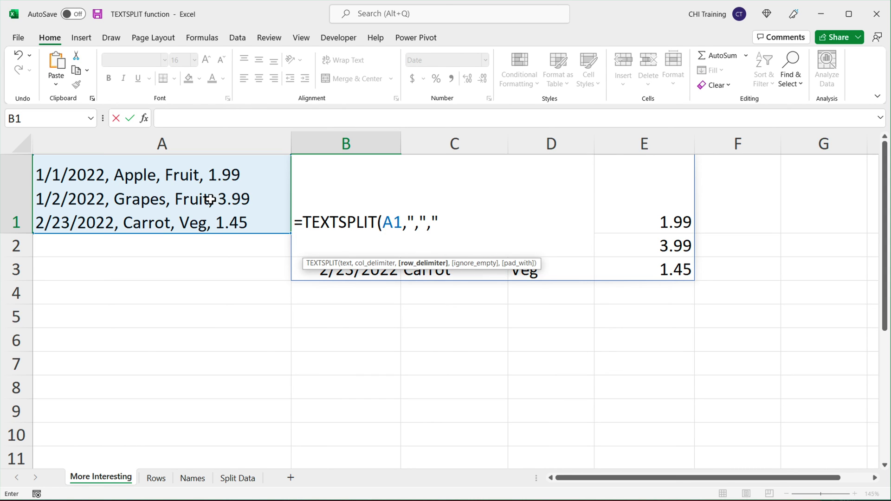
{"action": "type", "text": "\")"}
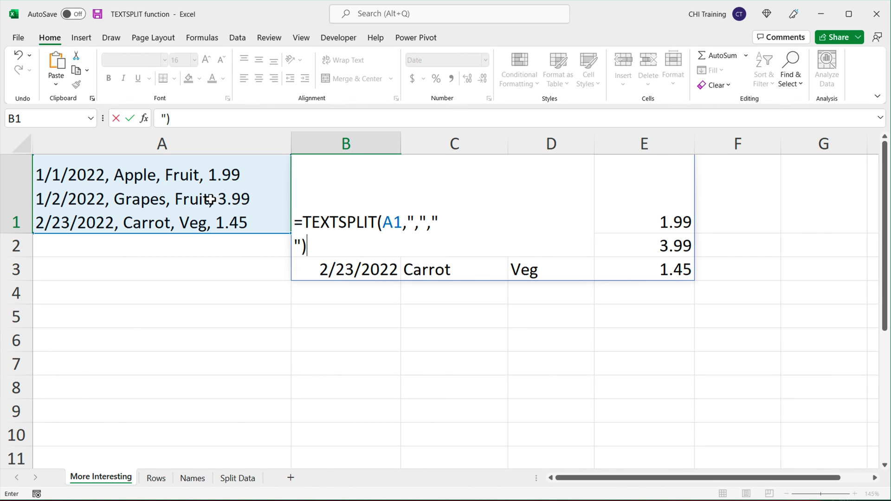
{"action": "key", "text": "Return"}
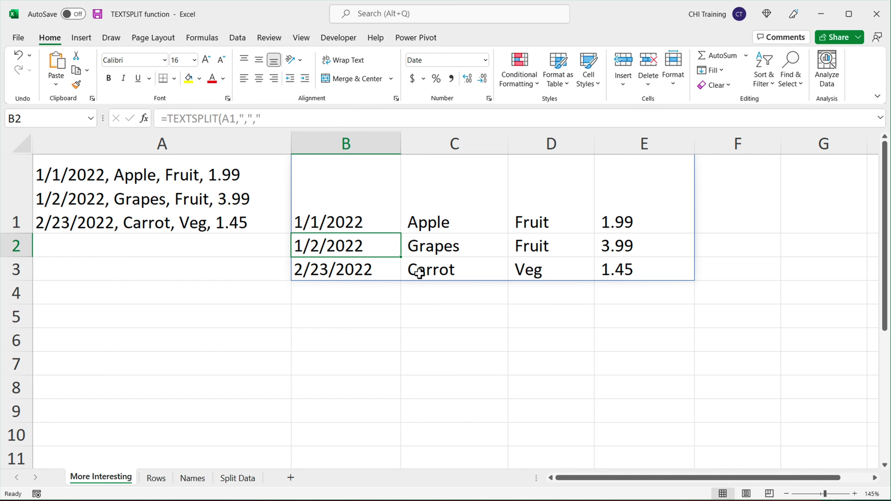
- Examine the line-break row delimiter in B1's TEXTSPLIT formula, leaving the formula as it is
{"action": "key", "text": "Up"}
{"action": "double_click", "coordinate": [339, 214]}
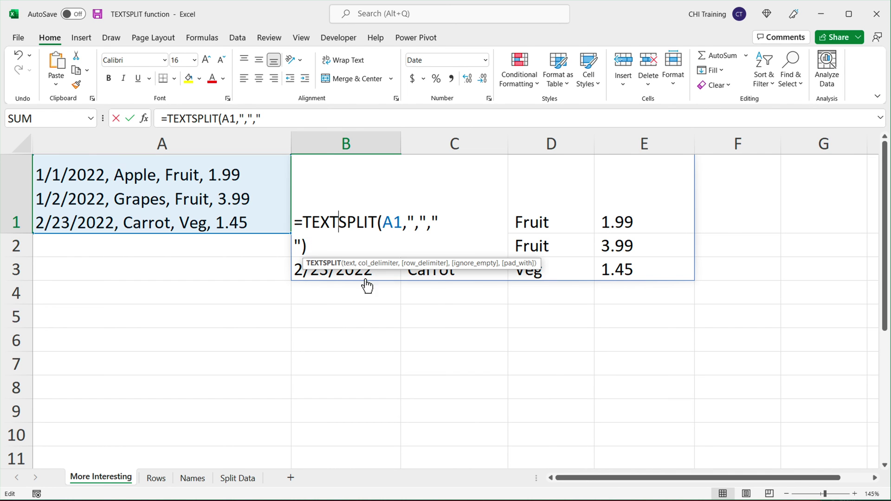
{"action": "left_click", "coordinate": [303, 246]}
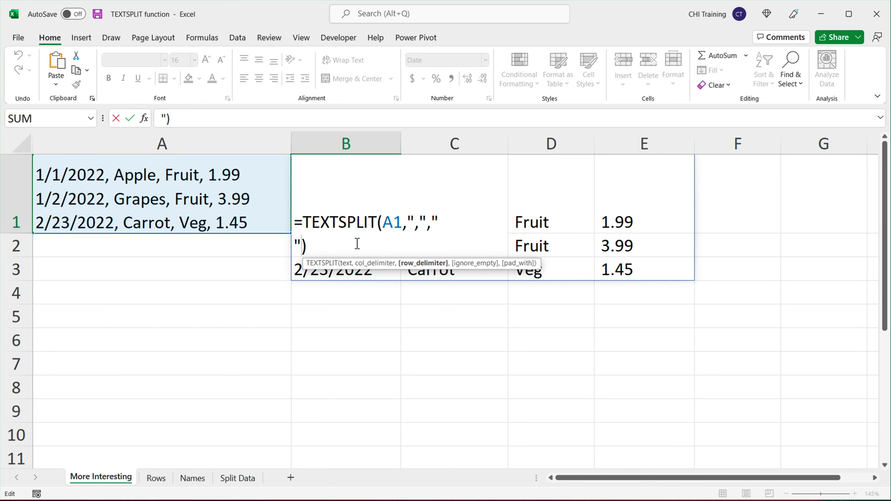
{"action": "left_click", "coordinate": [443, 260]}
{"action": "key", "text": "Return"}
- Insert a blank line after the Grapes line in A1 and make row 1 taller to show all its text
{"action": "left_click", "coordinate": [227, 205]}
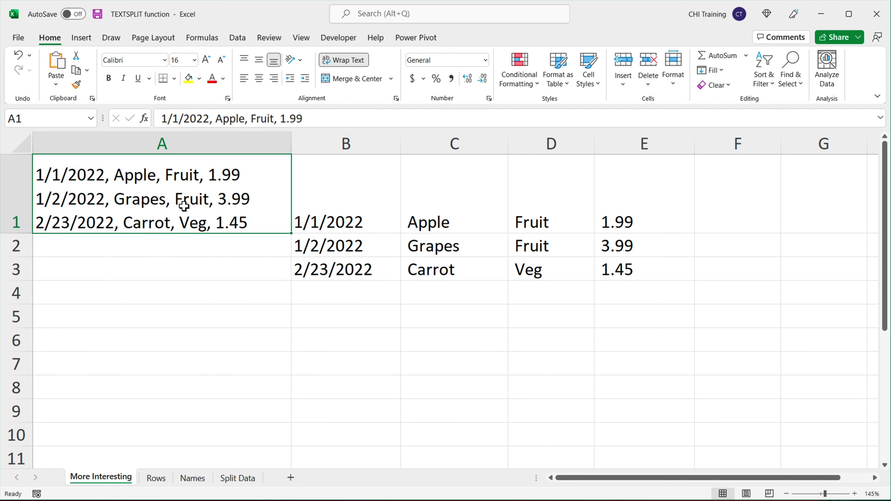
{"action": "double_click", "coordinate": [256, 203]}
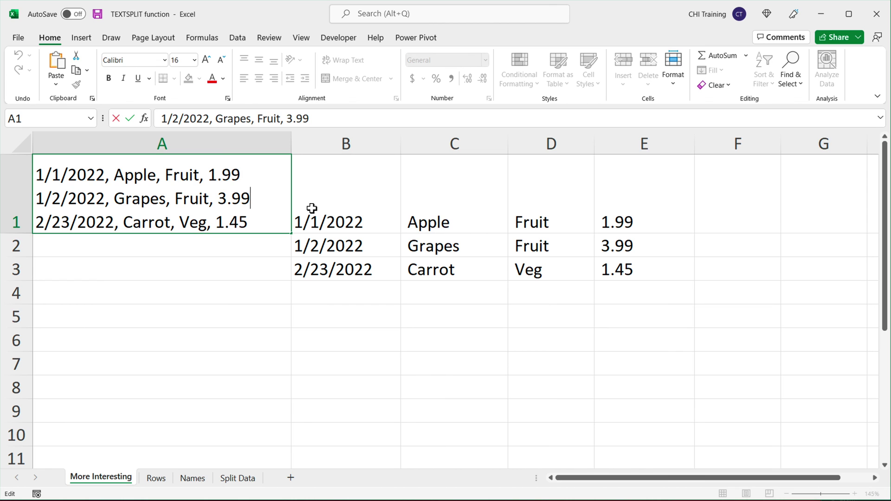
{"action": "key", "text": "alt+Return"}
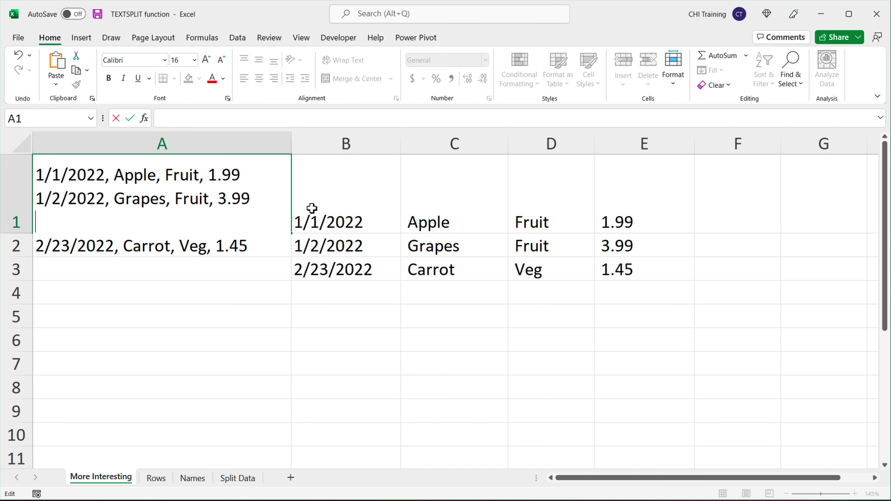
{"action": "key", "text": "Return"}
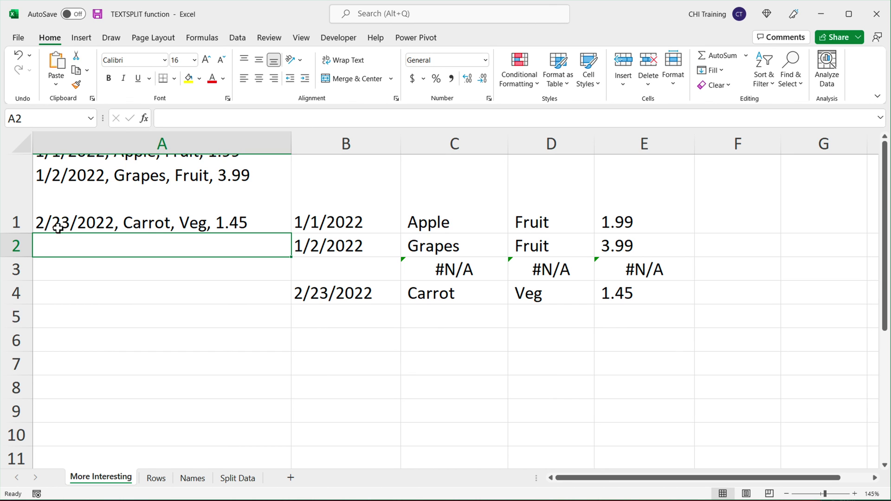
{"action": "left_click_drag", "start_coordinate": [27, 233], "coordinate": [26, 258]}
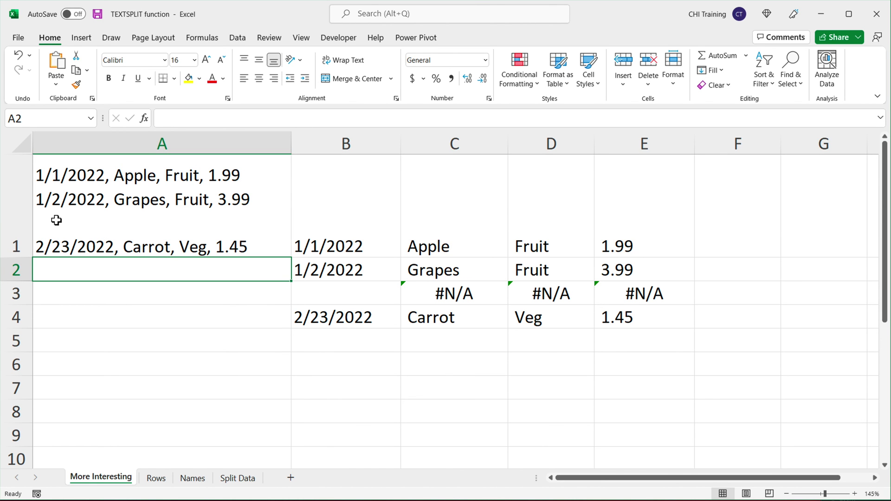
- Add TRUE as the ignore_empty argument of B1's TEXTSPLIT formula to skip the blank line
{"action": "left_click_drag", "start_coordinate": [352, 293], "coordinate": [632, 292]}
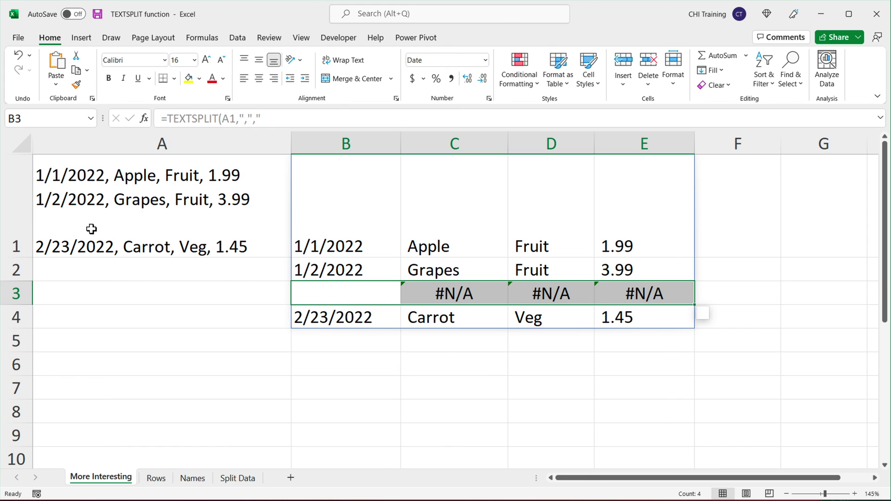
{"action": "left_click", "coordinate": [345, 230]}
{"action": "double_click", "coordinate": [343, 234]}
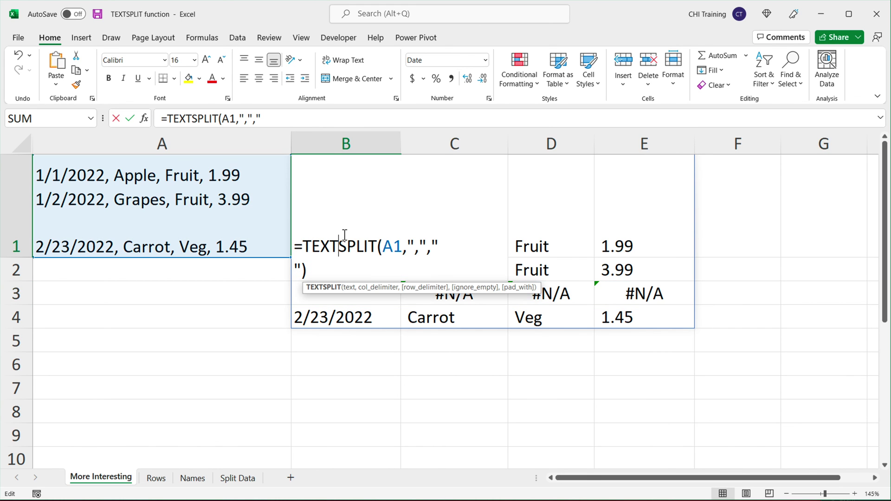
{"action": "left_click", "coordinate": [326, 277]}
{"action": "type", "text": ","}
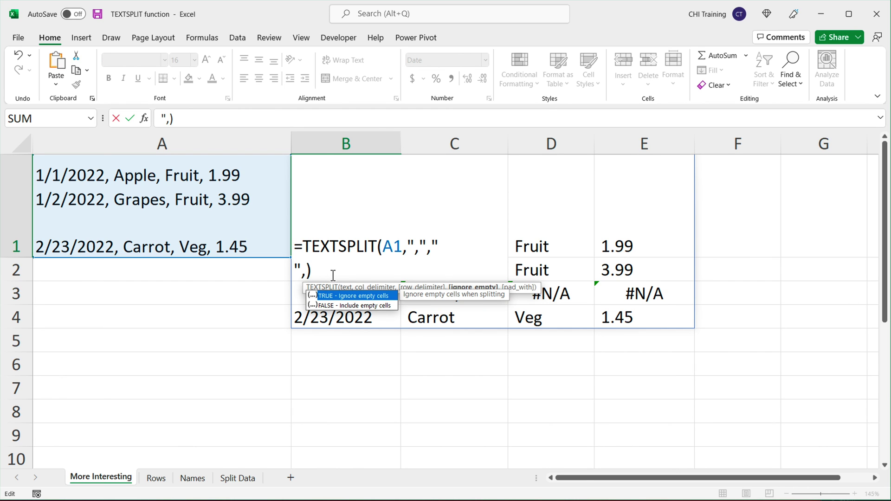
{"action": "key", "text": "Tab"}
{"action": "key", "text": "Return"}
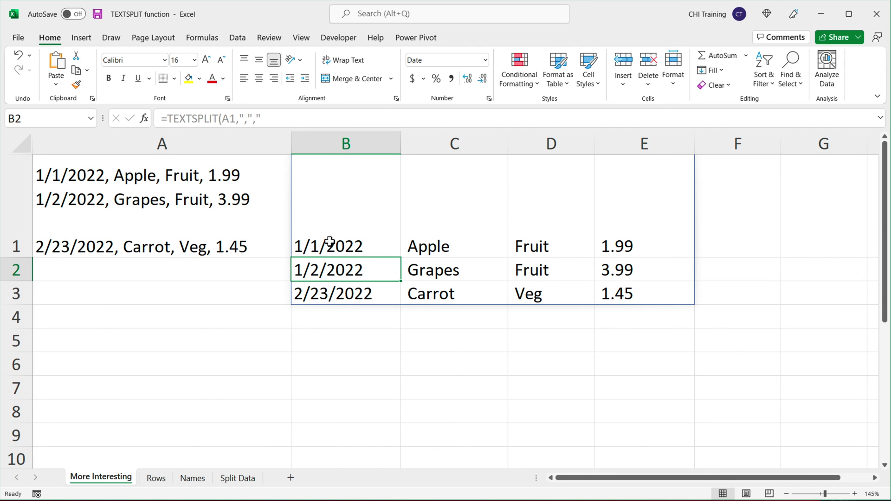
- Change the ignore_empty argument of B1's TEXTSPLIT formula to FALSE
{"action": "double_click", "coordinate": [355, 235]}
{"action": "double_click", "coordinate": [334, 270]}
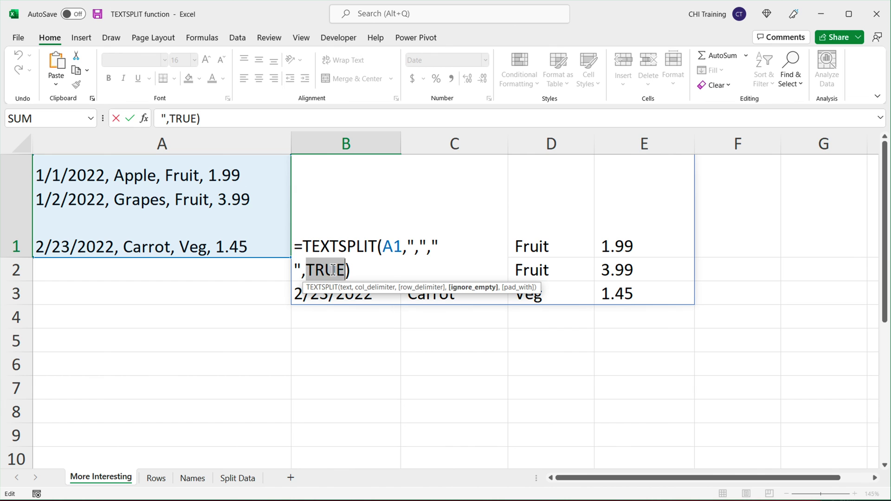
{"action": "type", "text": "FA"}
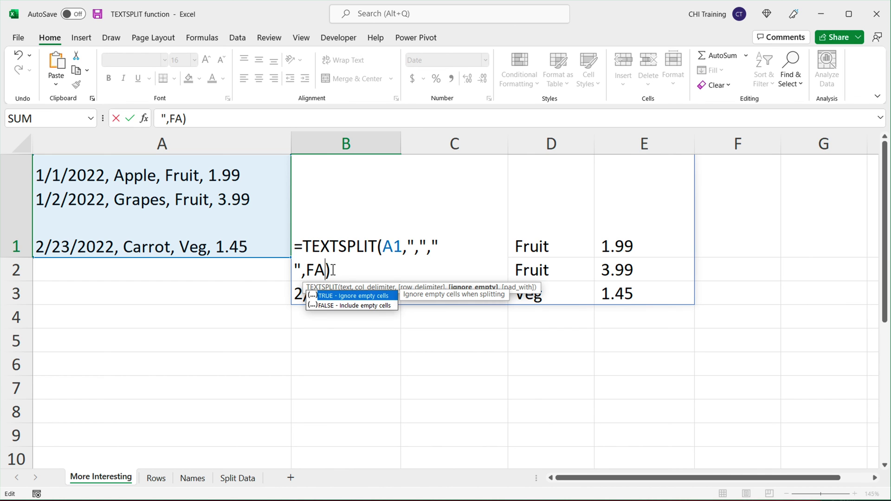
{"action": "type", "text": "LSE"}
{"action": "key", "text": "Return"}
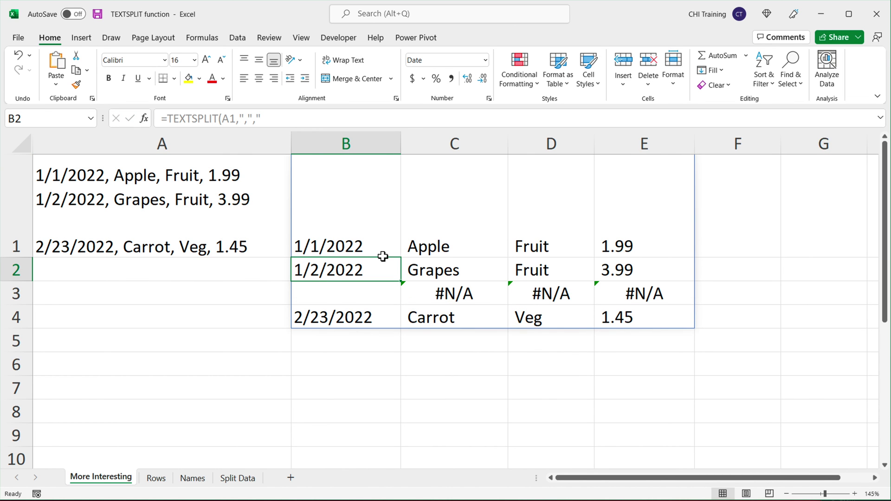
- Set the ignore_empty argument of B1's TEXTSPLIT formula back to TRUE
{"action": "double_click", "coordinate": [356, 247]}
{"action": "double_click", "coordinate": [331, 271]}
{"action": "type", "text": "TRUE"}
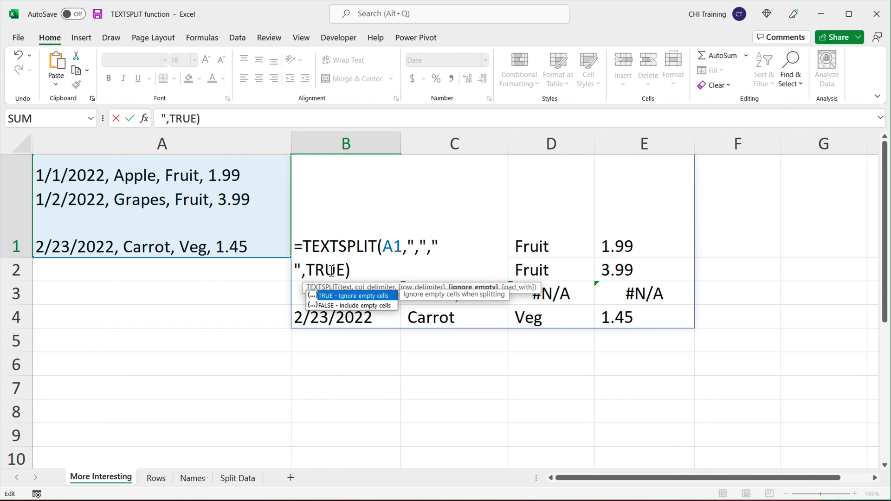
{"action": "key", "text": "Return"}
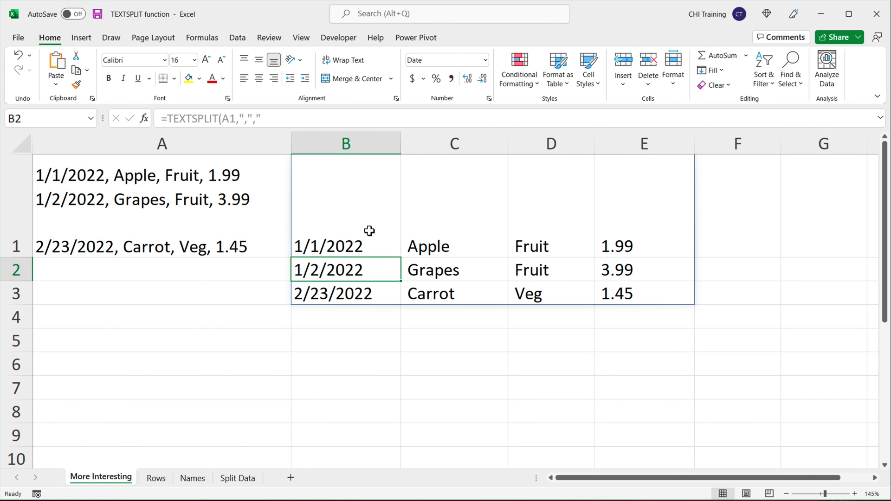
{"action": "double_click", "coordinate": [351, 237]}
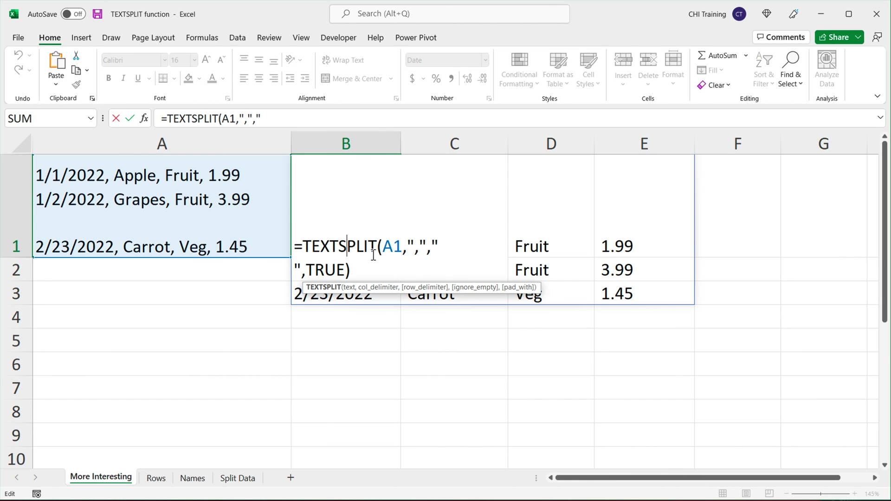
{"action": "left_click", "coordinate": [347, 271]}
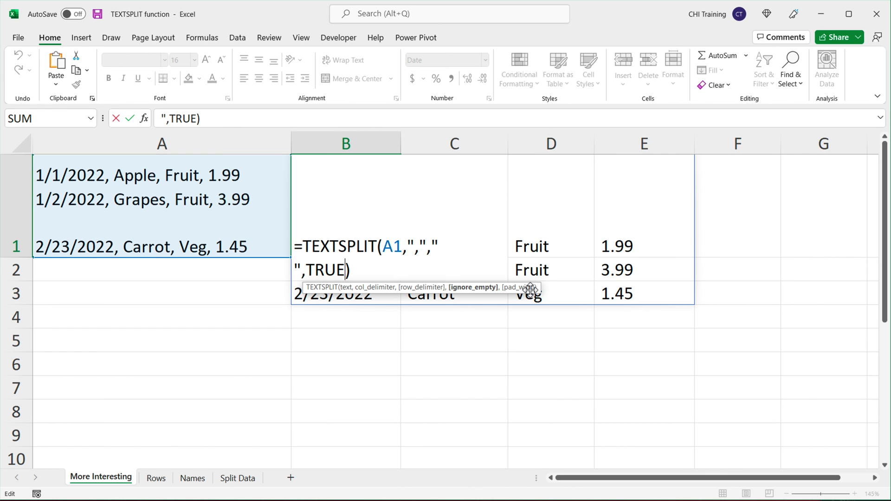
{"action": "key", "text": "Return"}
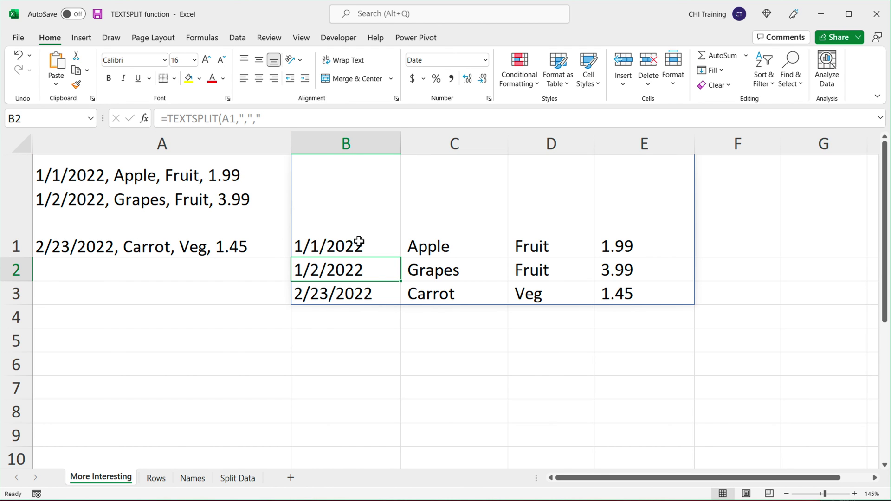
- Delete ", Fruit, 3.99" from the Grapes line in A1 so that it holds only the date and item
{"action": "double_click", "coordinate": [122, 201]}
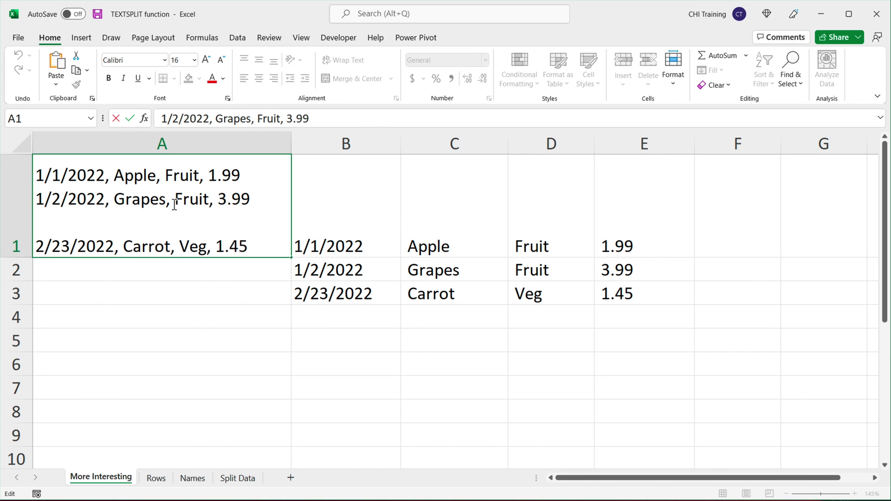
{"action": "left_click_drag", "start_coordinate": [176, 204], "coordinate": [305, 210]}
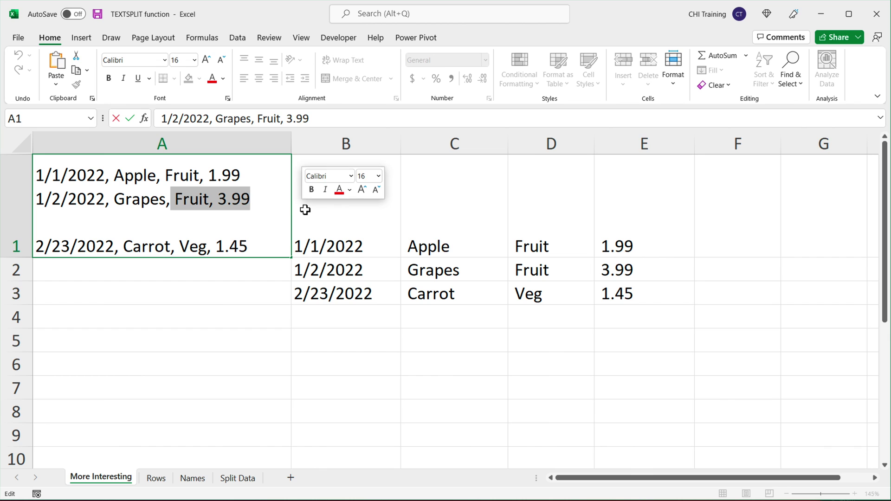
{"action": "key", "text": "BackSpace"}
{"action": "key", "text": "BackSpace"}
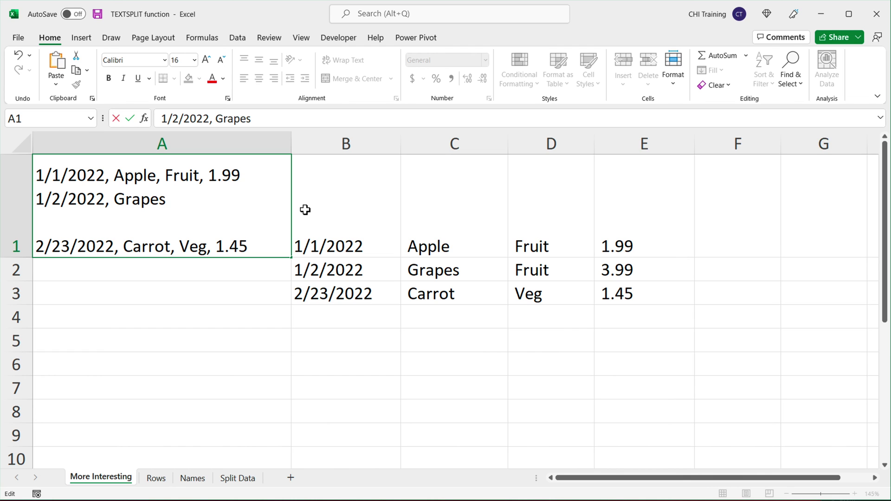
{"action": "key", "text": "Return"}
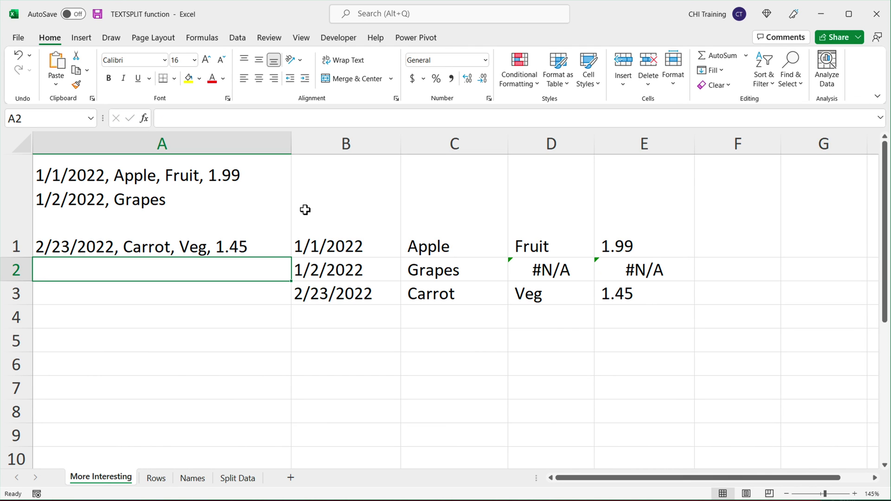
- Add "Hi" as the pad_with argument of B1's TEXTSPLIT formula to fill the missing values in D2:E2
{"action": "left_click_drag", "start_coordinate": [570, 270], "coordinate": [624, 279]}
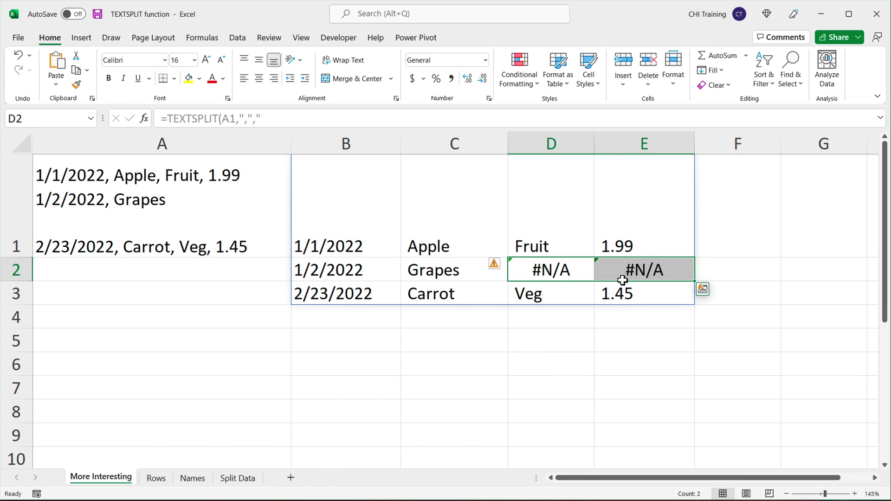
{"action": "left_click_drag", "start_coordinate": [547, 276], "coordinate": [628, 275]}
{"action": "double_click", "coordinate": [347, 228]}
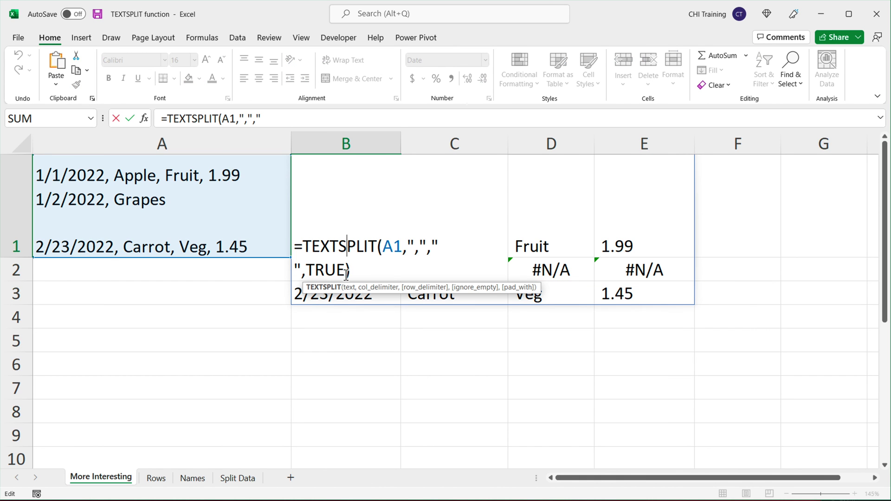
{"action": "left_click", "coordinate": [346, 273]}
{"action": "type", "text": ",\"\""}
{"action": "key", "text": "Left"}
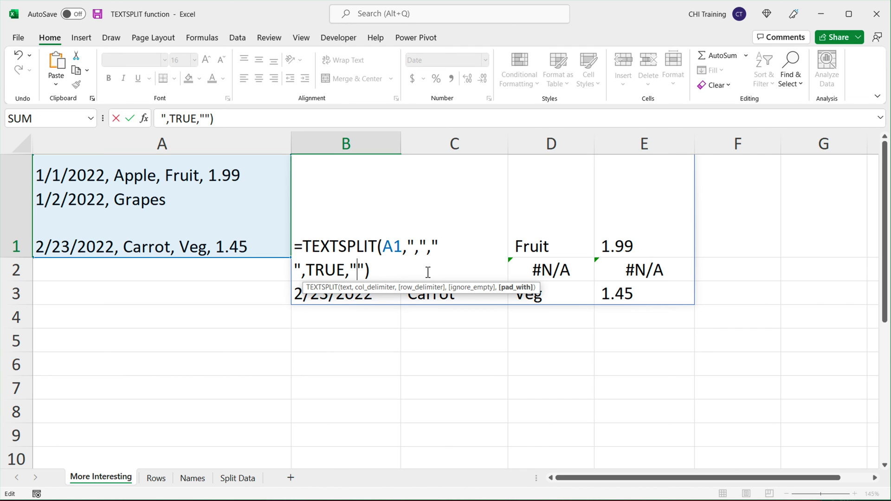
{"action": "type", "text": "Hi"}
{"action": "key", "text": "Return"}
{"action": "left_click_drag", "start_coordinate": [551, 278], "coordinate": [638, 276]}
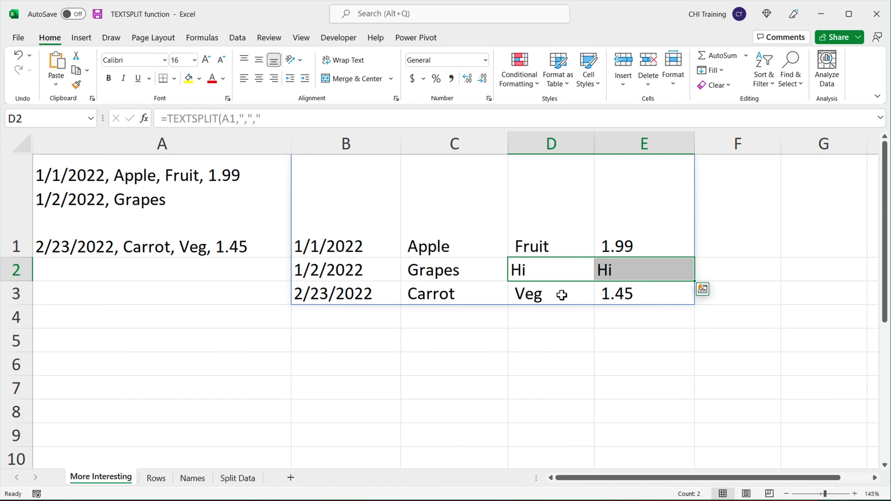
- Change the pad_with argument of B1's TEXTSPLIT formula to an empty string ("")
{"action": "double_click", "coordinate": [352, 224]}
{"action": "left_click", "coordinate": [377, 269]}
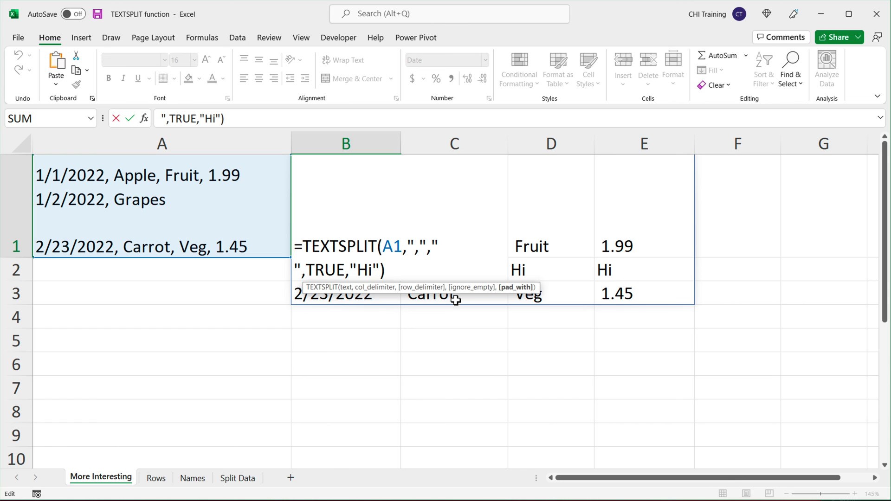
{"action": "key", "text": "BackSpace"}
{"action": "key", "text": "BackSpace"}
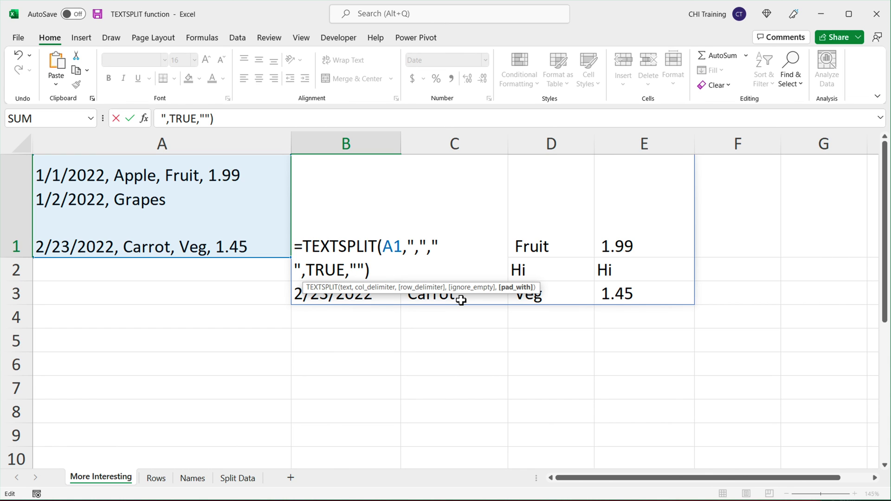
{"action": "key", "text": "Return"}
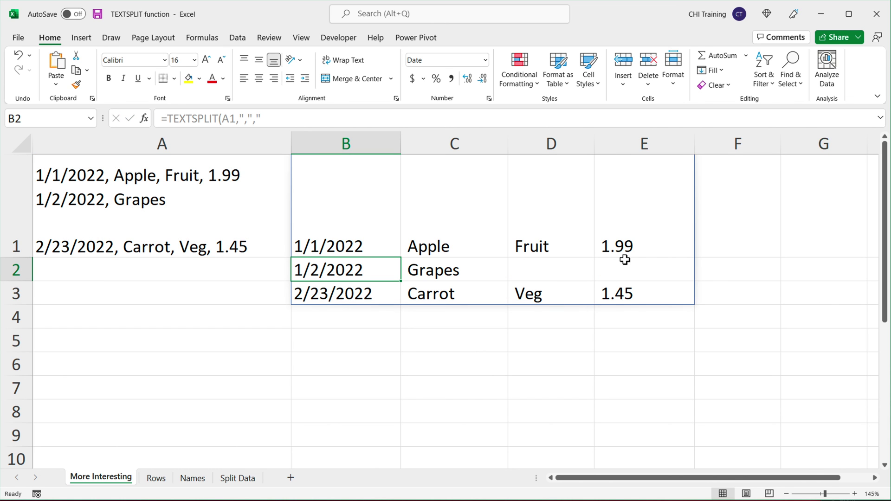
- Open B1's TEXTSPLIT formula for editing and examine its ignore_empty and pad_with arguments
{"action": "double_click", "coordinate": [357, 238]}
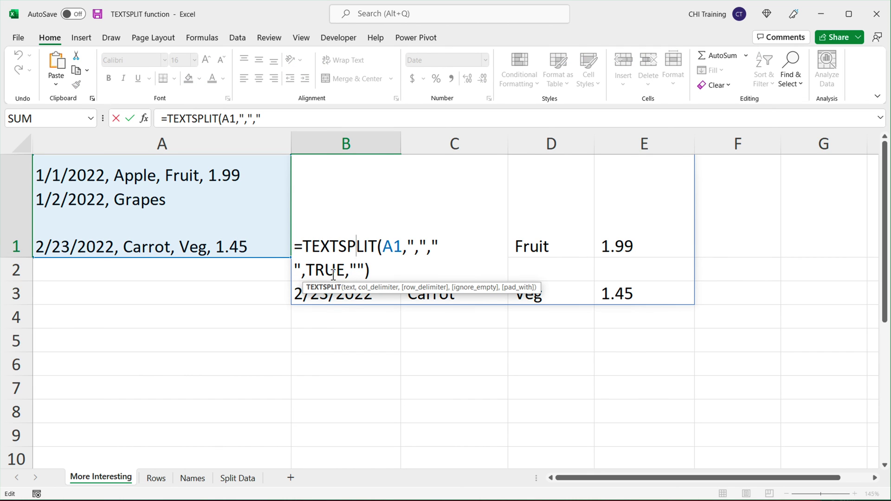
{"action": "left_click_drag", "start_coordinate": [304, 271], "coordinate": [371, 274]}
{"action": "left_click", "coordinate": [360, 272]}
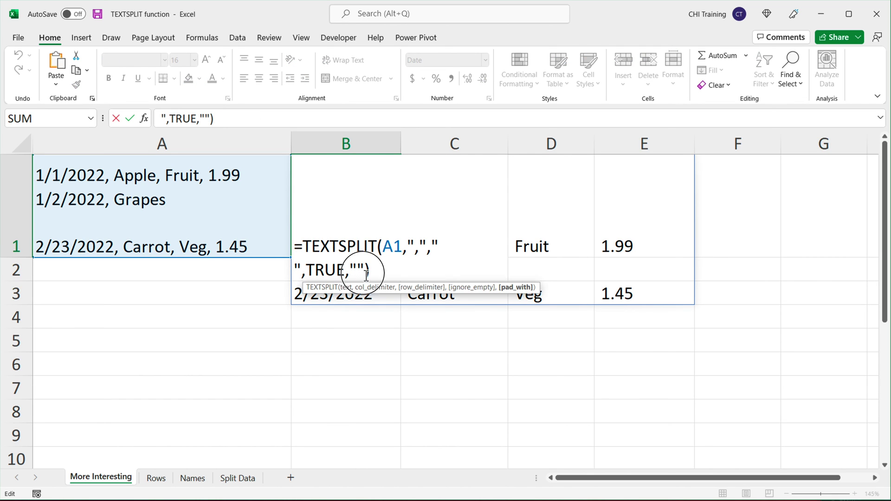